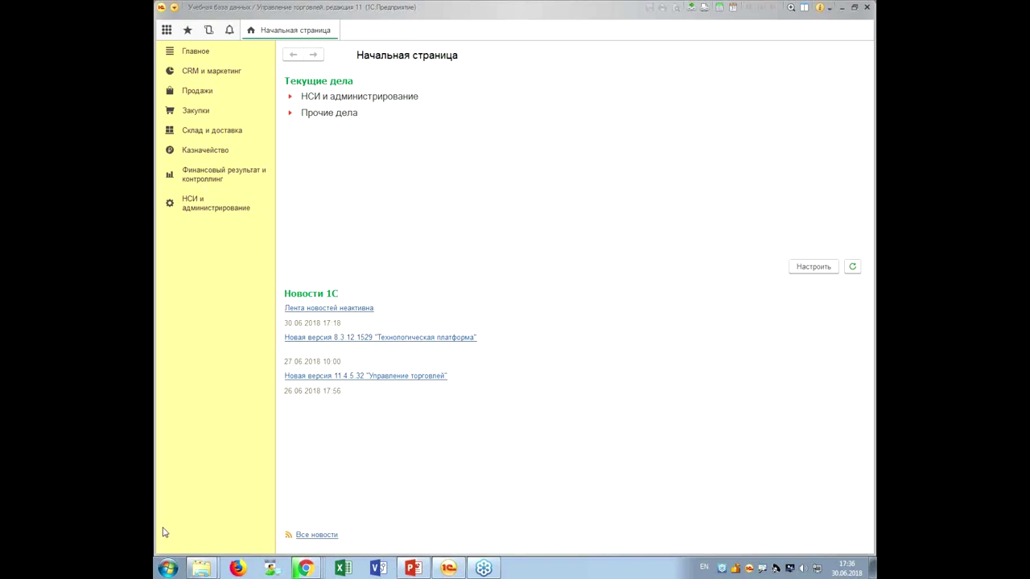
# Review the Розничные продажи options in the Продажи settings under НСИ и администрирование, and close the settings page
pyautogui.click(208, 213)
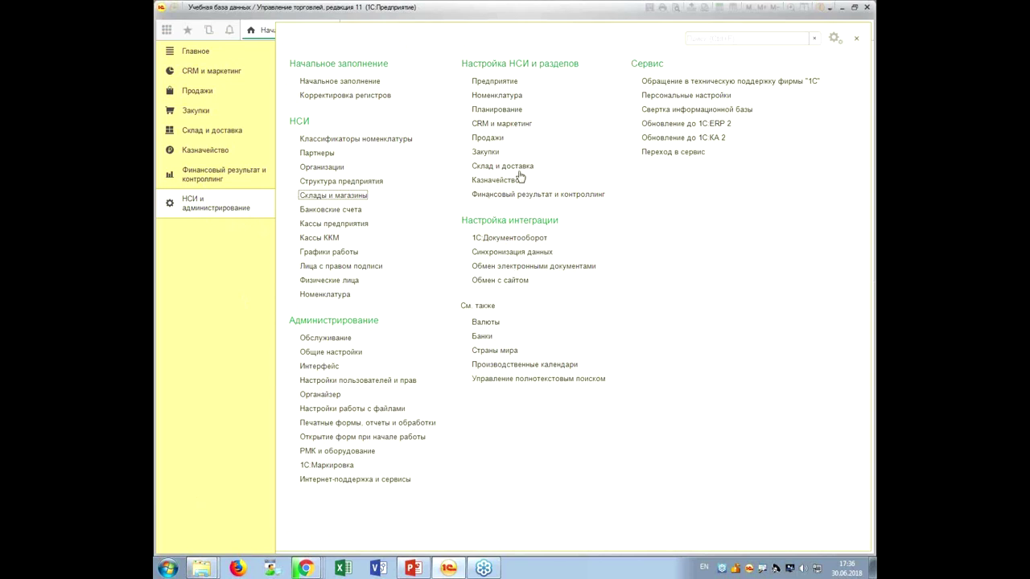
pyautogui.click(488, 141)
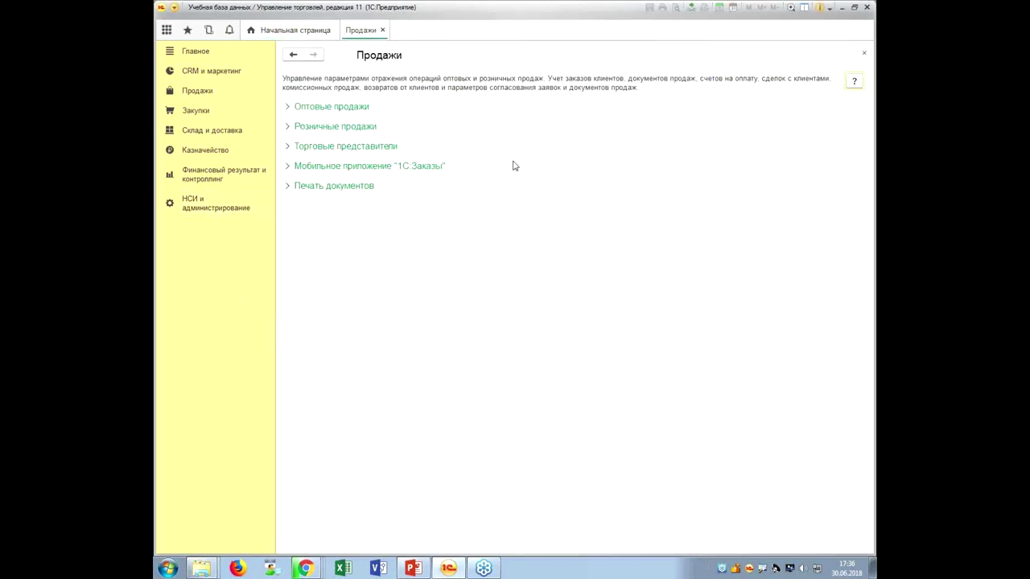
pyautogui.click(331, 129)
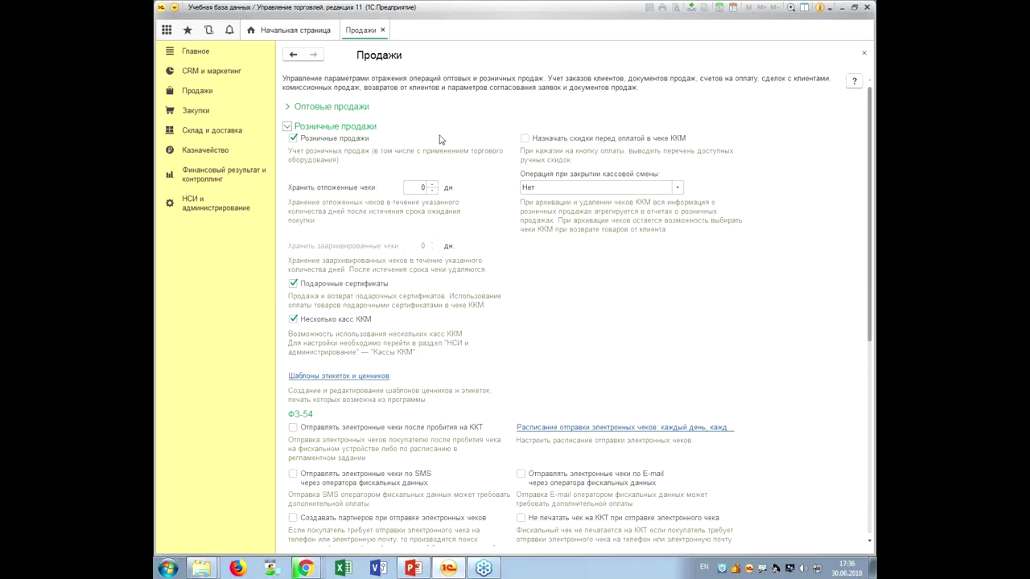
pyautogui.click(383, 30)
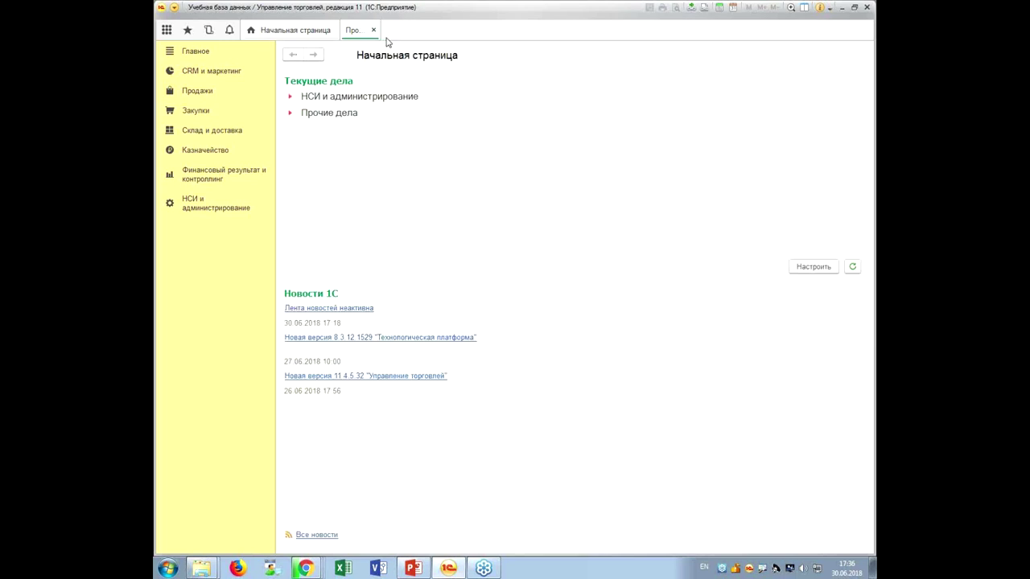
# Review the card of the retail store Торговый зал in the Склады и магазины directory, and close the card
pyautogui.click(219, 217)
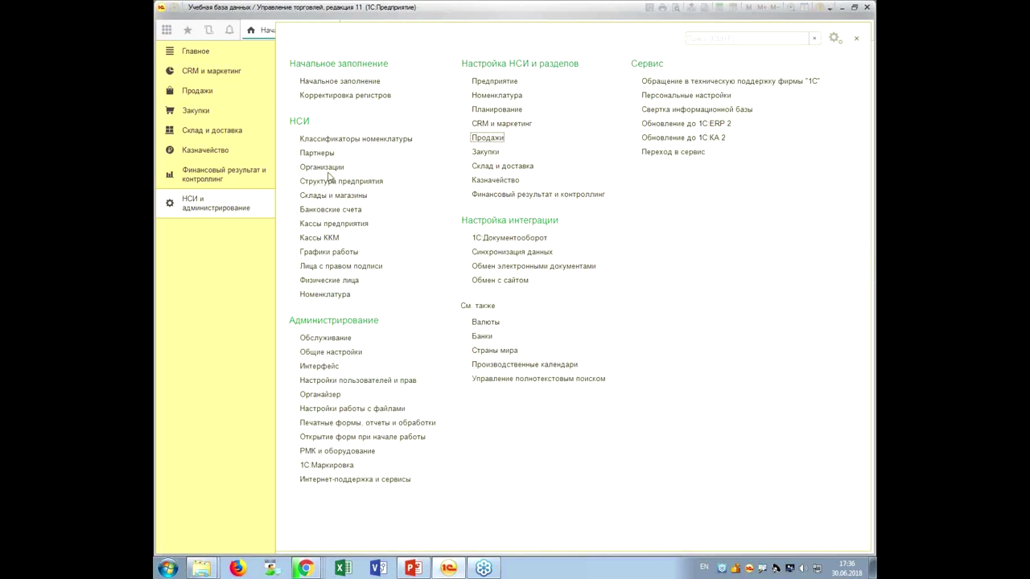
pyautogui.click(331, 196)
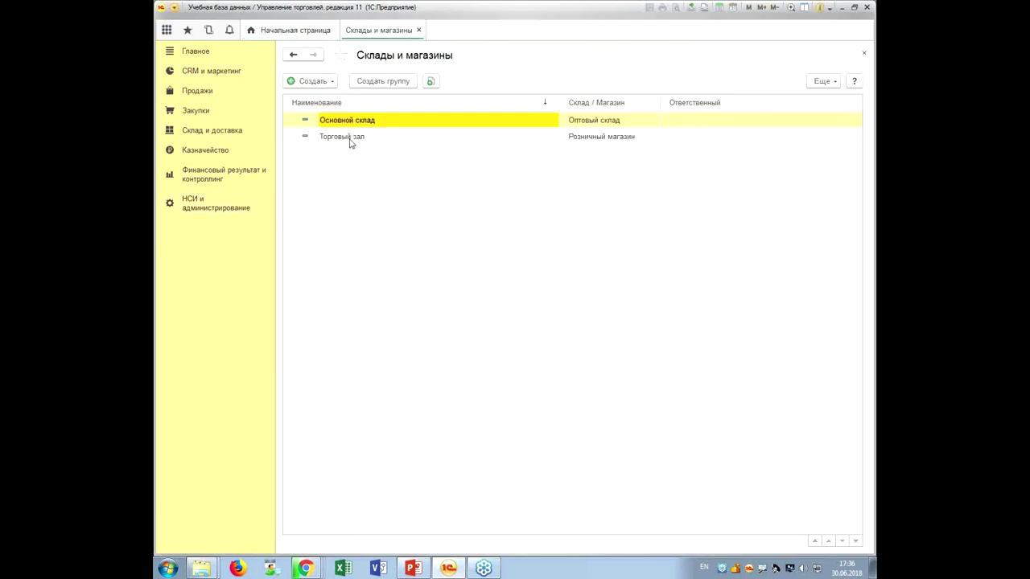
pyautogui.click(350, 138)
pyautogui.doubleClick(350, 138)
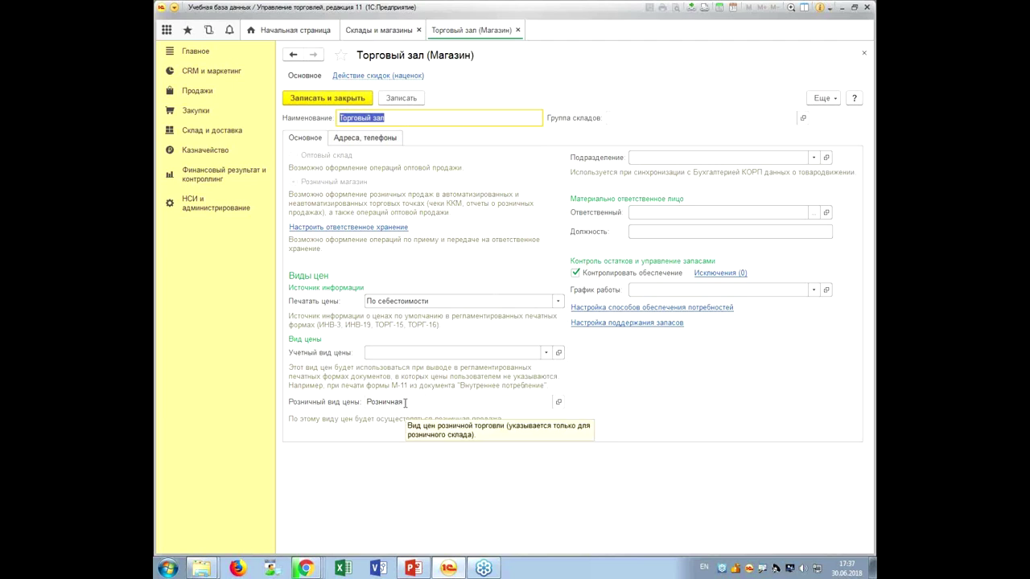
pyautogui.click(517, 29)
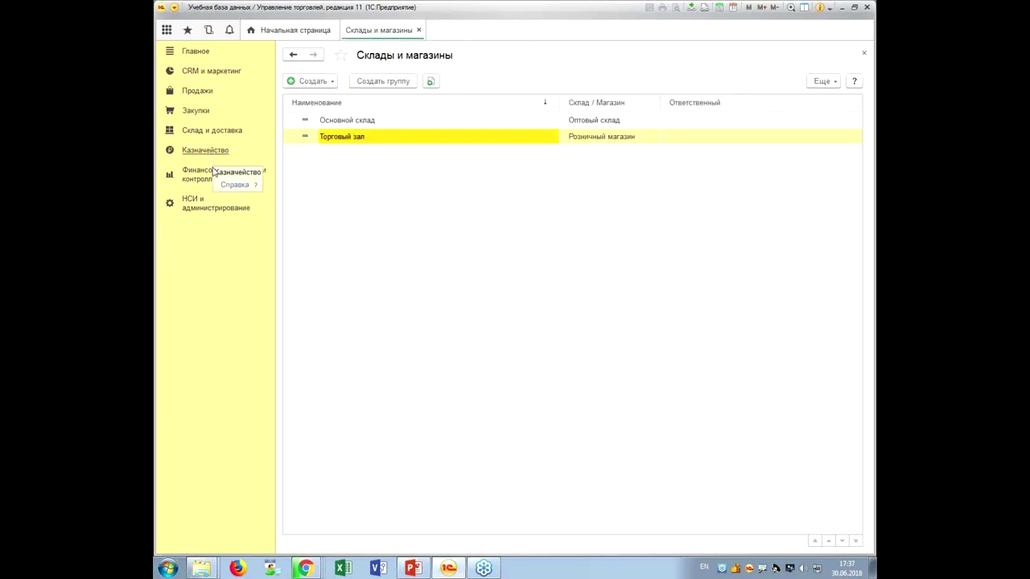
# Review the fiscal register of Торговый зал in the Кассы ККМ directory, close both pages and dismiss the Internet support notice
pyautogui.click(198, 203)
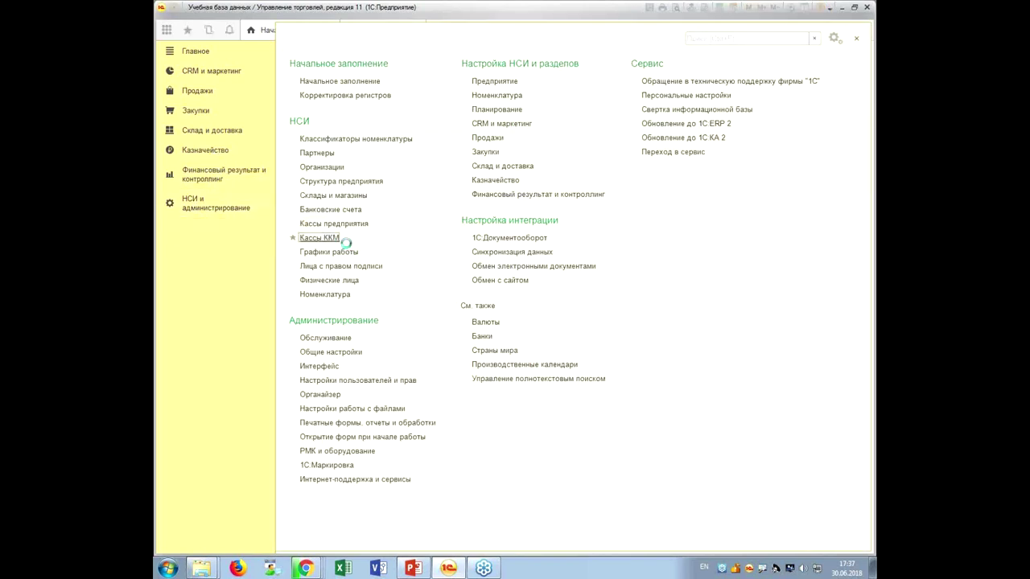
pyautogui.click(321, 224)
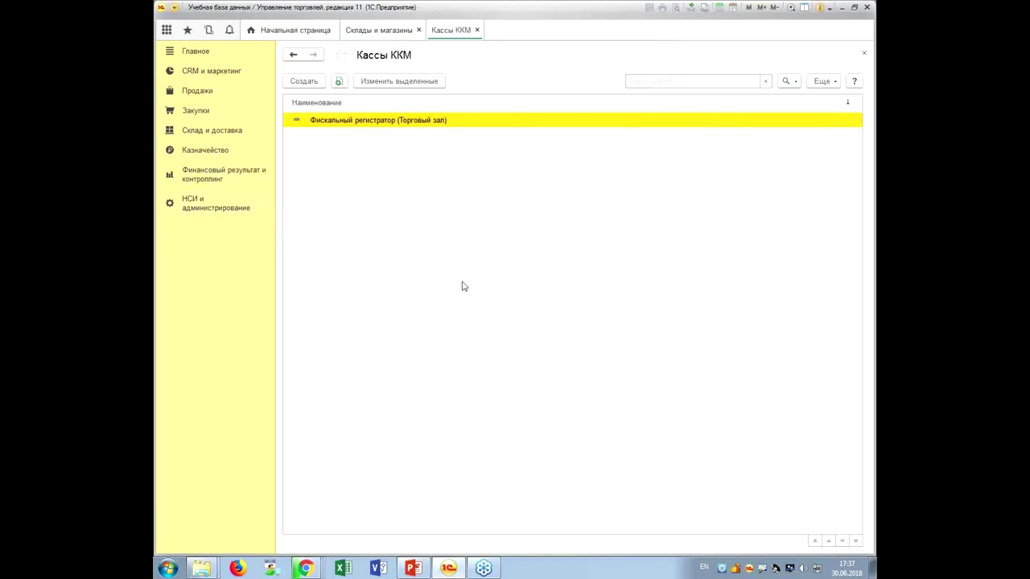
pyautogui.doubleClick(397, 121)
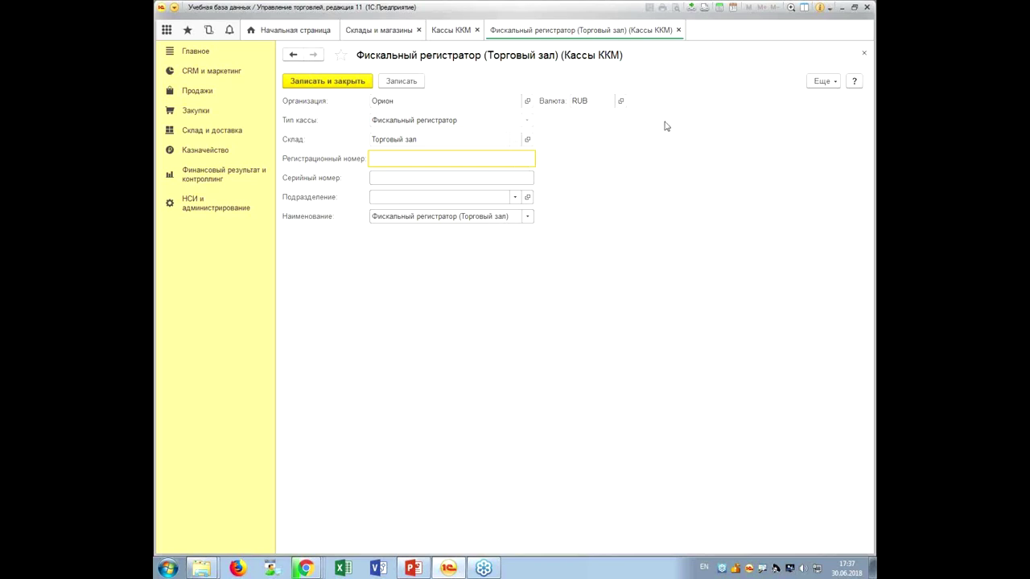
pyautogui.click(678, 30)
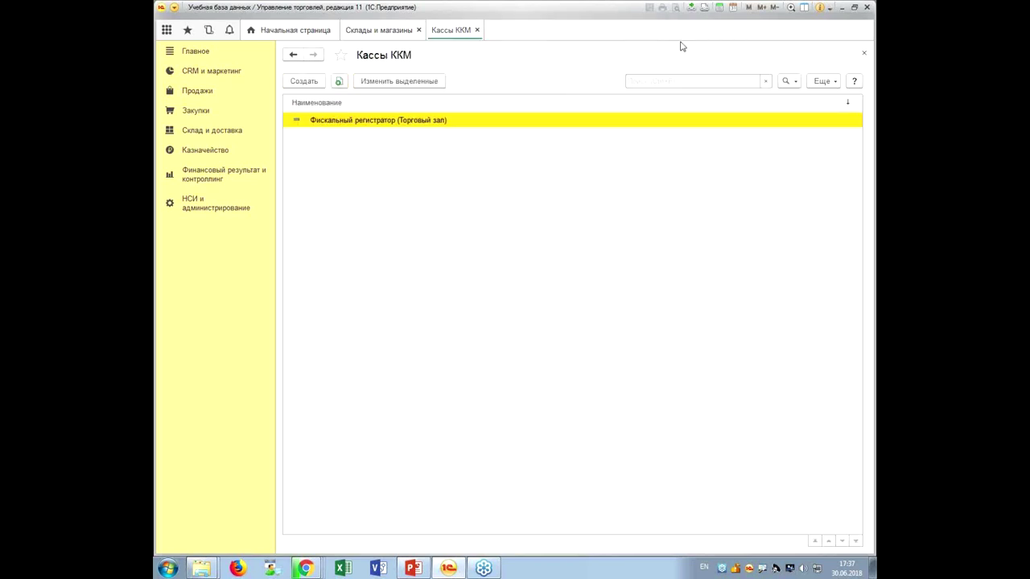
pyautogui.click(476, 30)
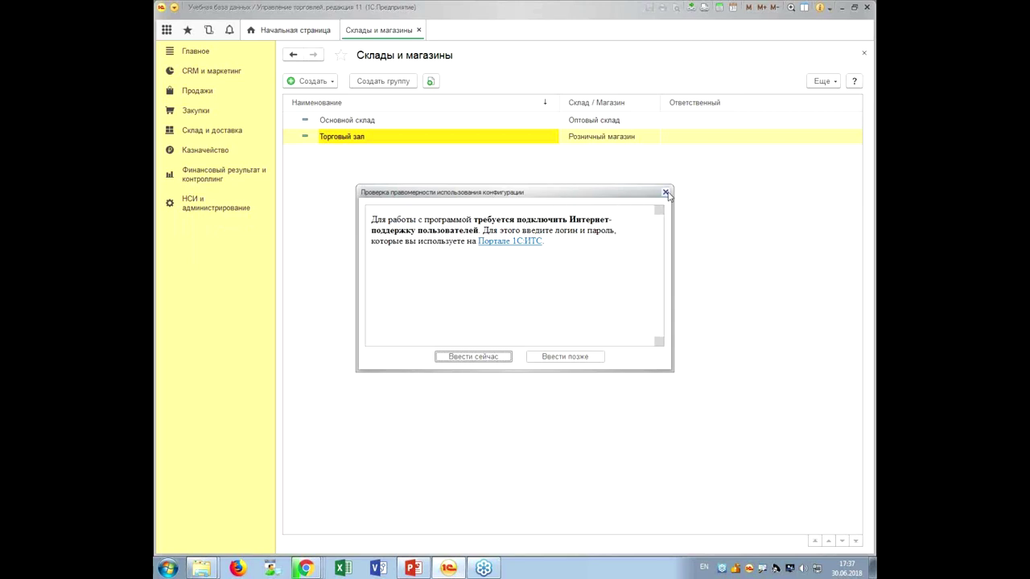
pyautogui.click(665, 193)
# Review the goods transfer document among the internal warehouse documents, and close both the document and the journal
pyautogui.click(237, 133)
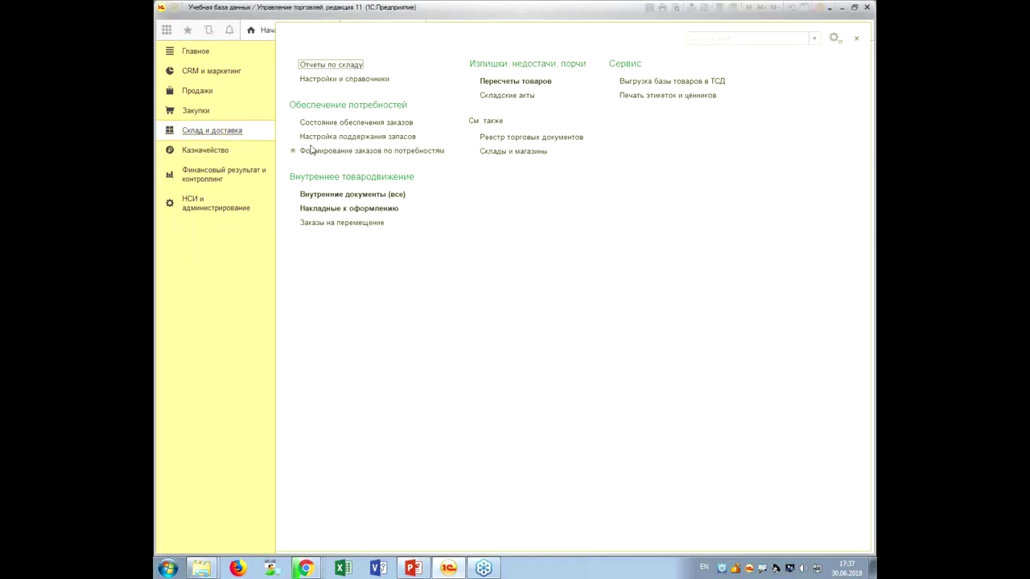
pyautogui.click(331, 197)
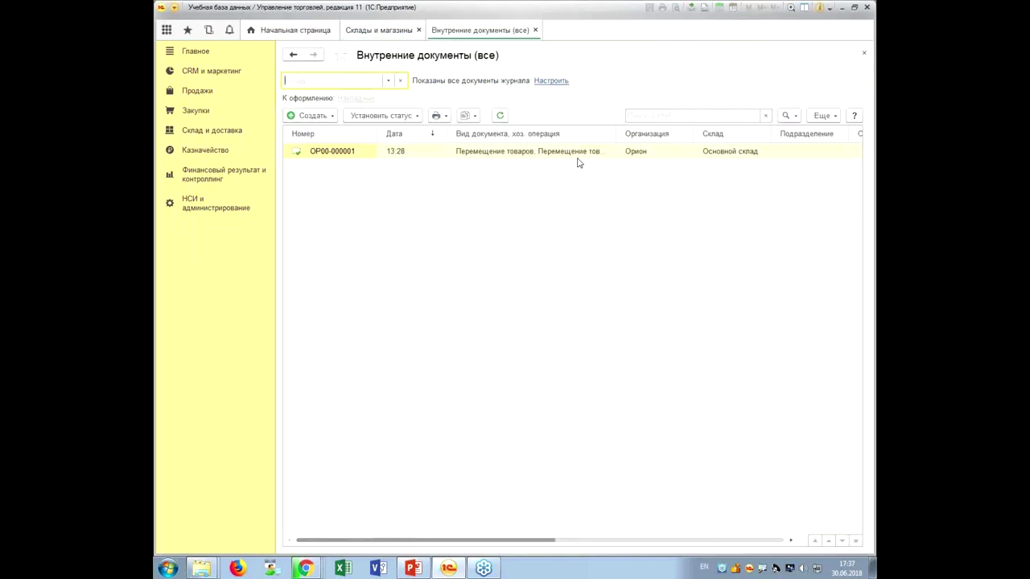
pyautogui.doubleClick(575, 151)
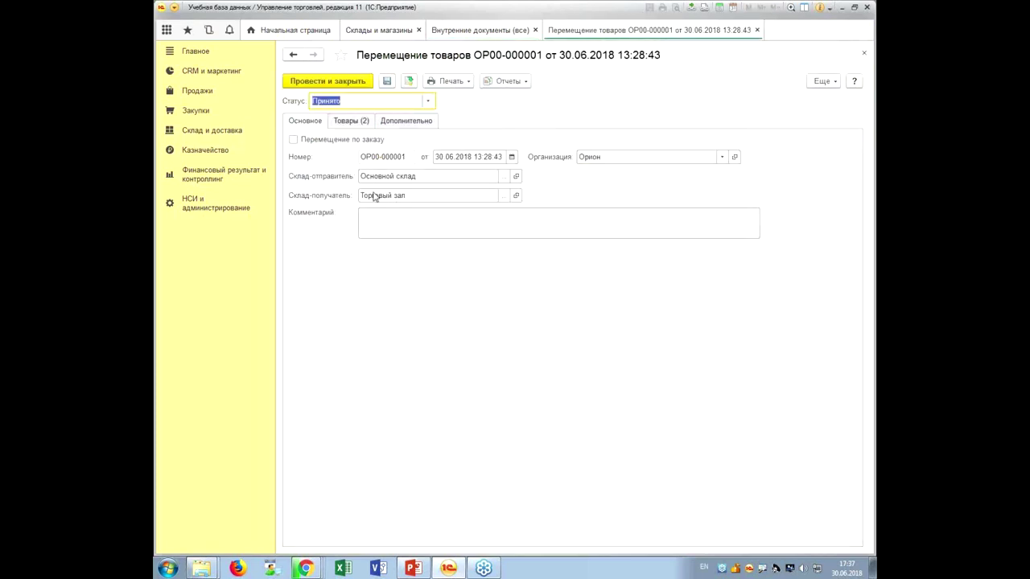
pyautogui.click(756, 29)
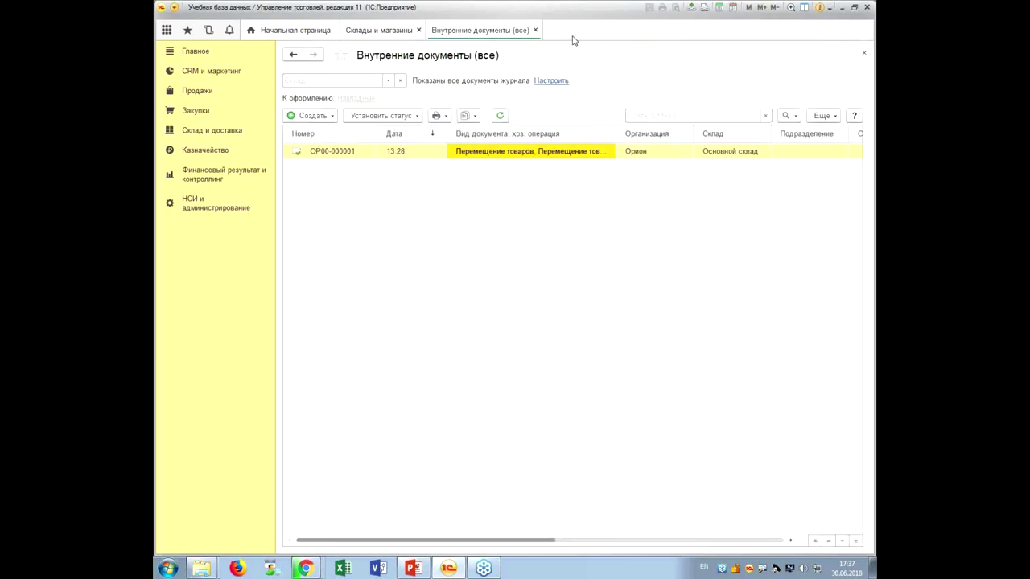
pyautogui.click(535, 30)
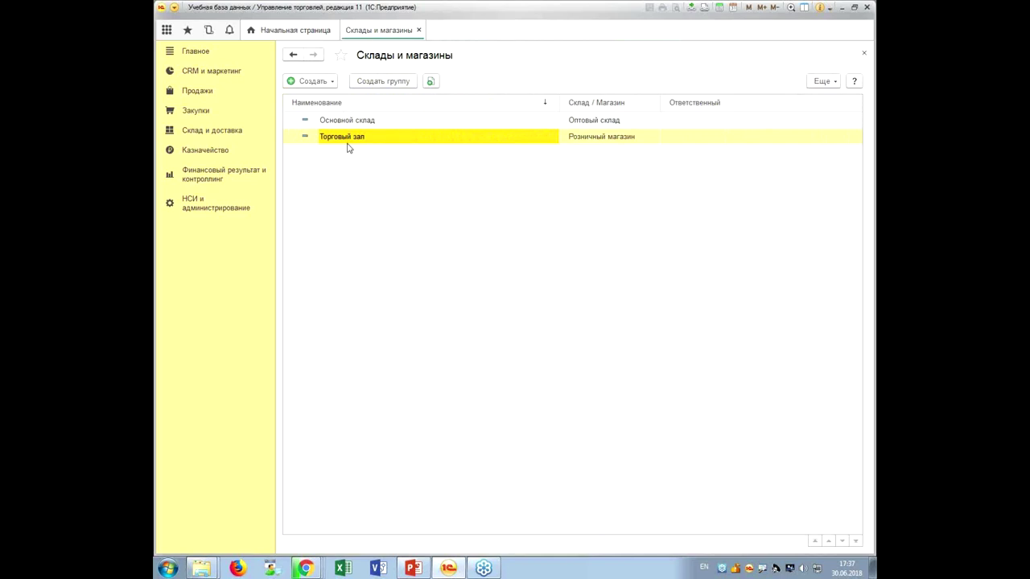
# Create RMK settings for the current workplace and add the cash register Фискальный регистратор (Торговый зал) to its equipment
pyautogui.click(217, 211)
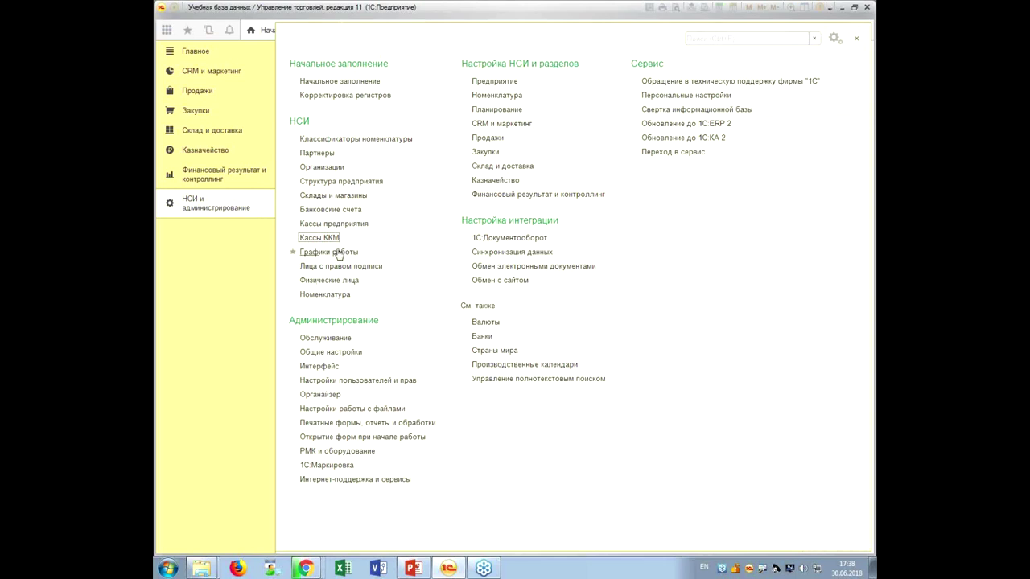
pyautogui.click(343, 450)
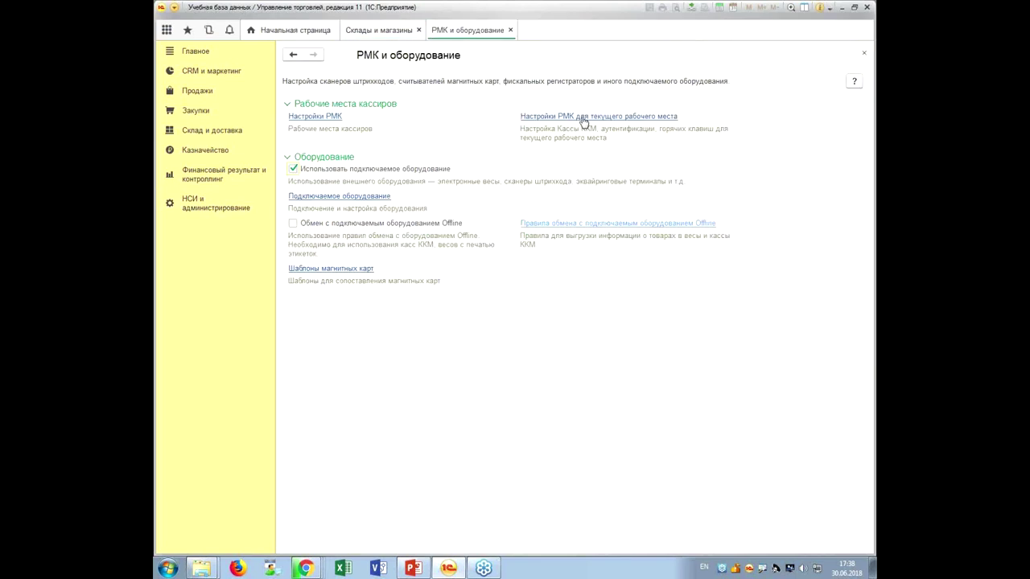
pyautogui.click(617, 119)
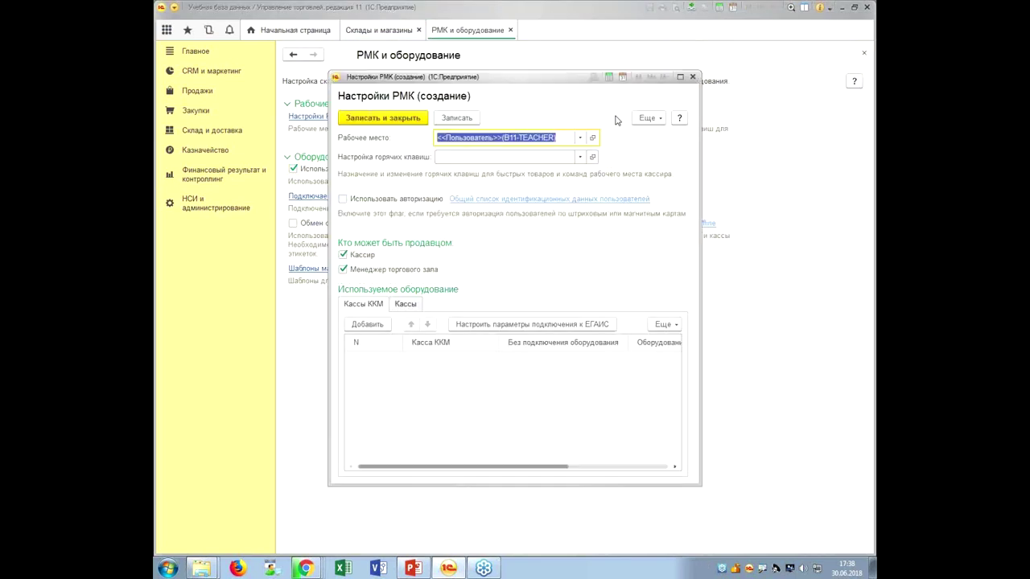
pyautogui.click(367, 324)
pyautogui.click(485, 379)
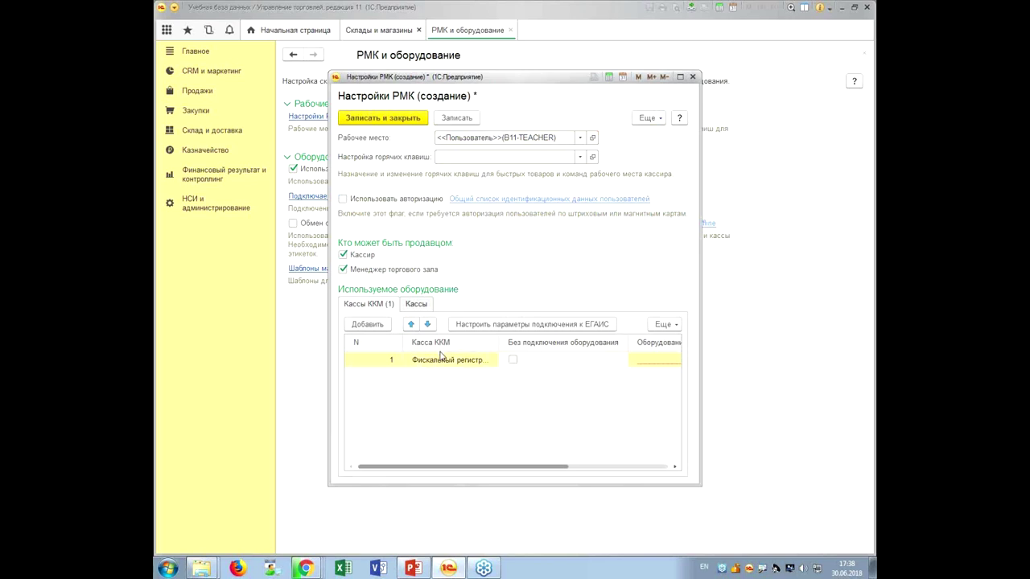
# Mark the added cash register as Без подключения оборудования, save the RMK settings and close the open pages
pyautogui.click(513, 359)
pyautogui.moveTo(524, 466); pyautogui.dragTo(495, 461)
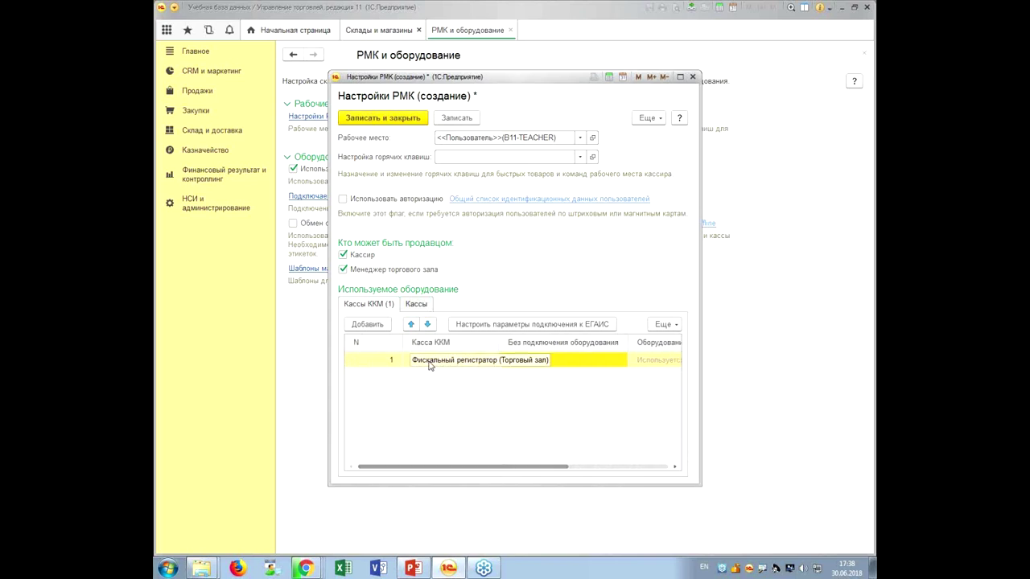
pyautogui.press('space')
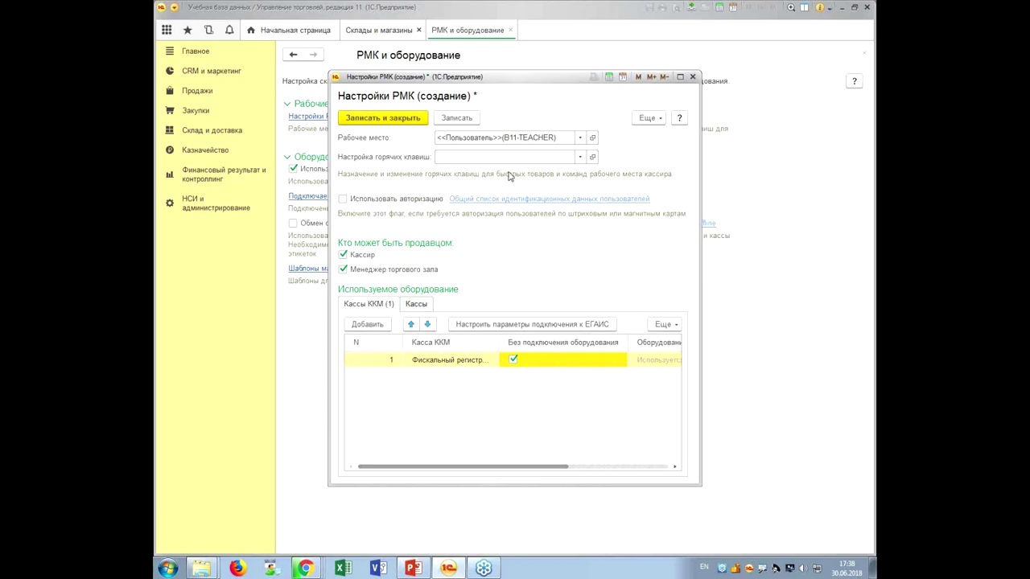
pyautogui.click(386, 119)
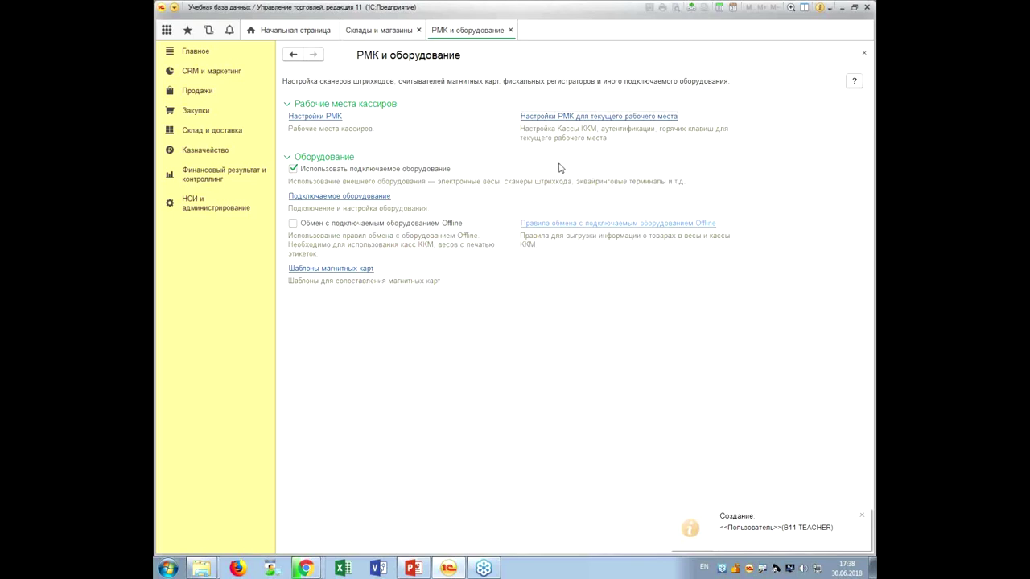
pyautogui.click(509, 30)
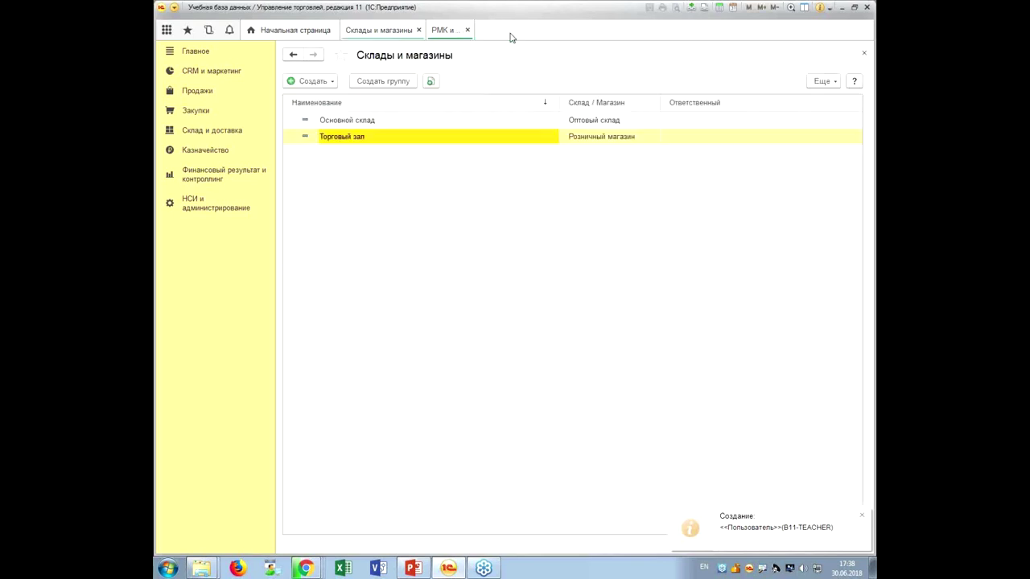
pyautogui.click(419, 30)
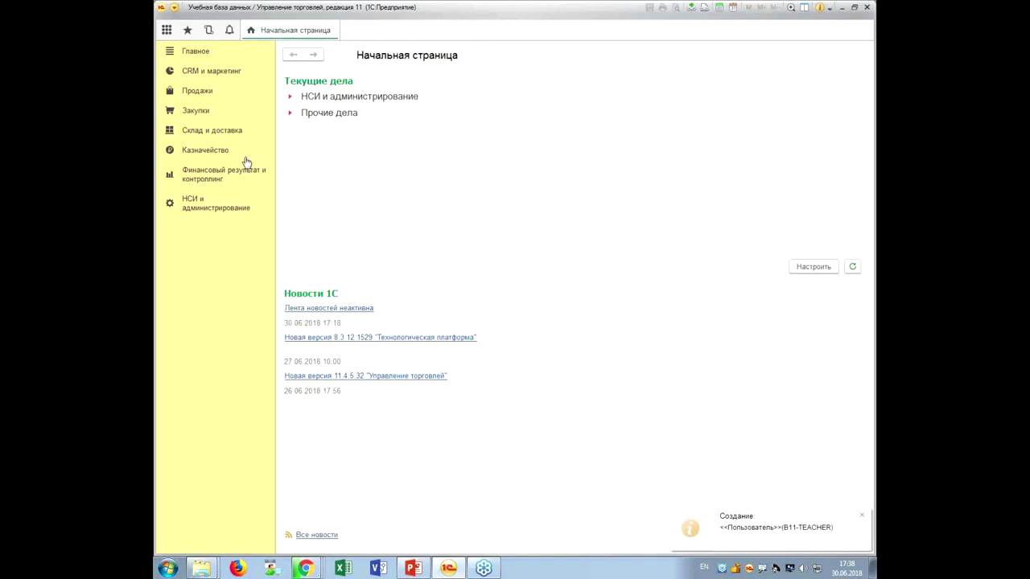
# Examine the CRM and marketing settings and directories, and the retail commands of the Продажи section
pyautogui.click(207, 71)
pyautogui.click(354, 79)
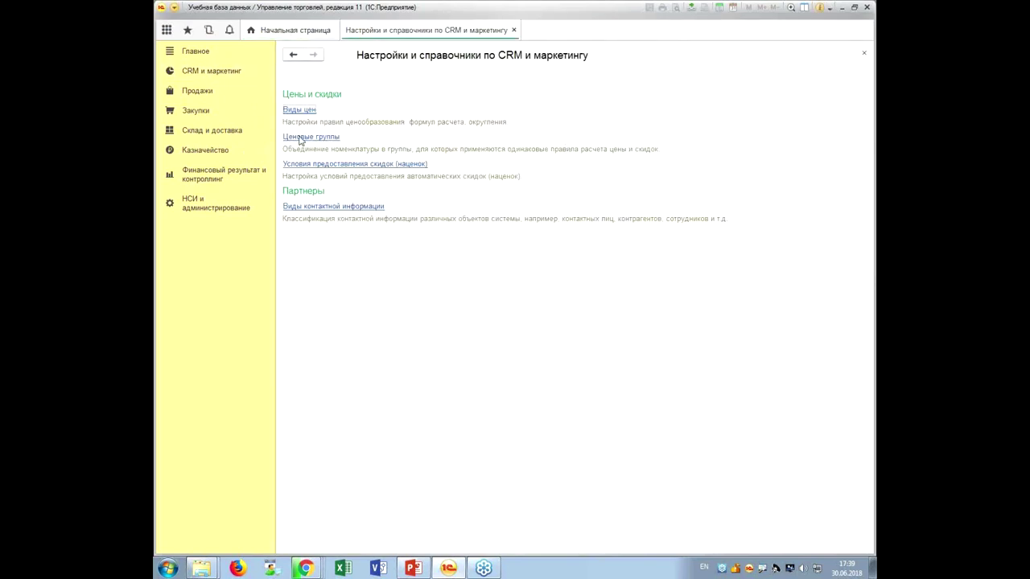
pyautogui.click(197, 70)
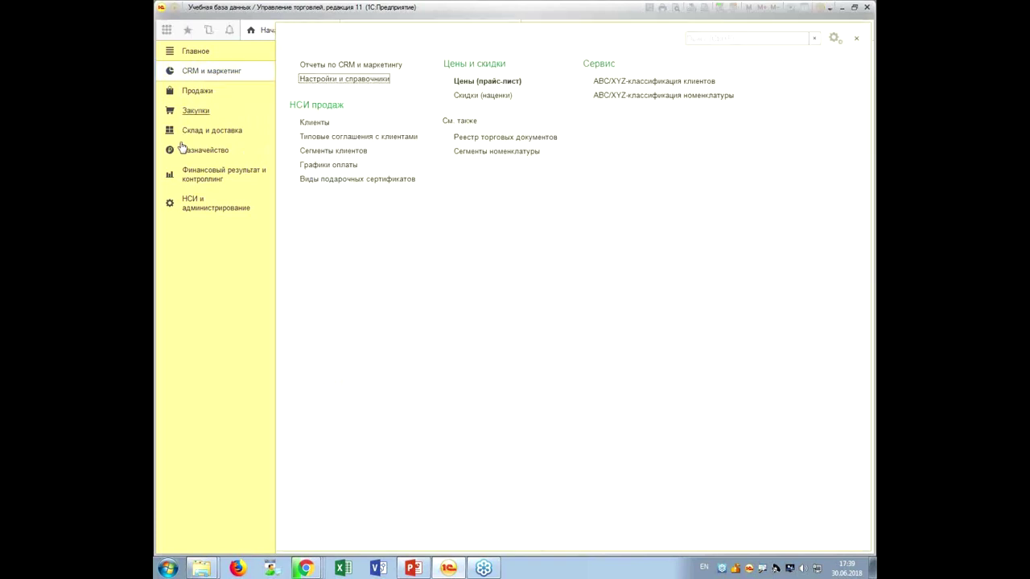
pyautogui.click(208, 94)
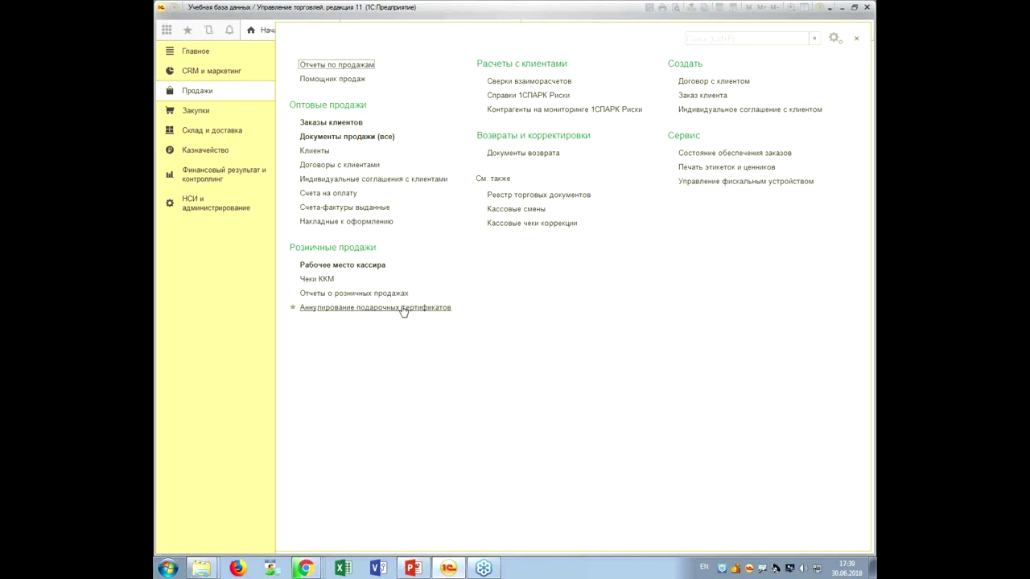
# Start a new gift certificate type in Виды подарочных сертификатов, named Тип 1, with a nominal value of 500 RUB
pyautogui.click(217, 76)
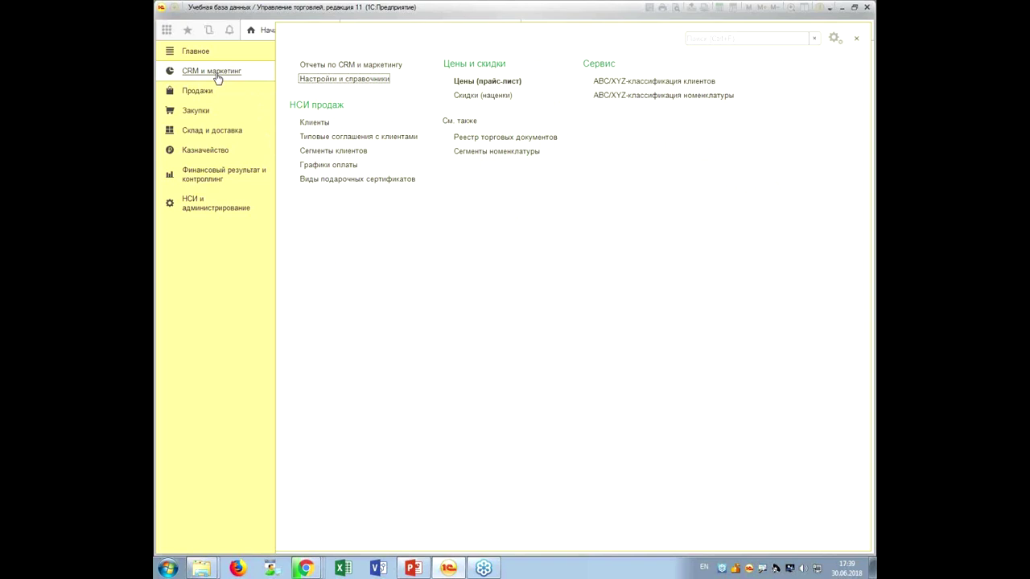
pyautogui.click(352, 180)
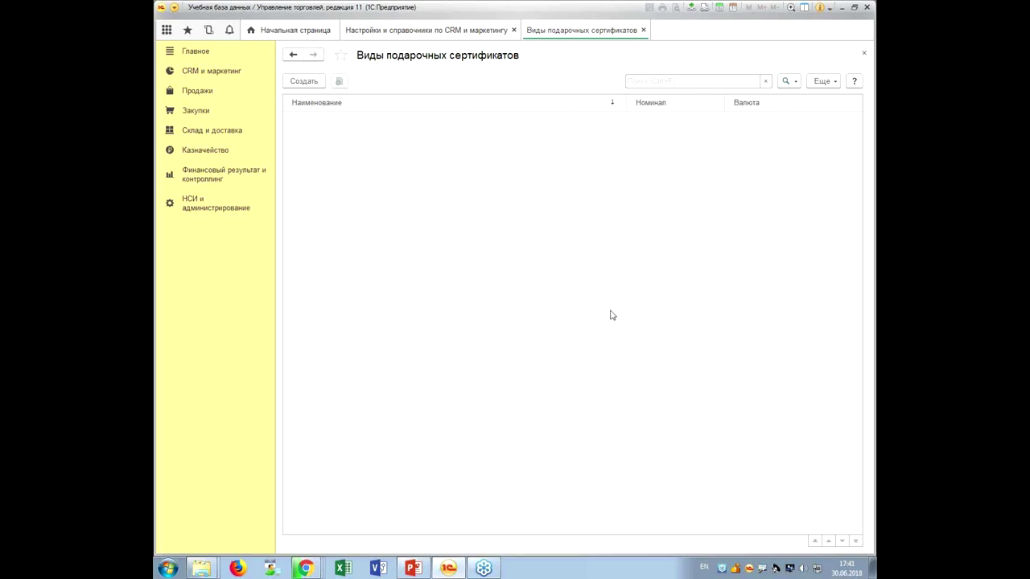
pyautogui.click(296, 80)
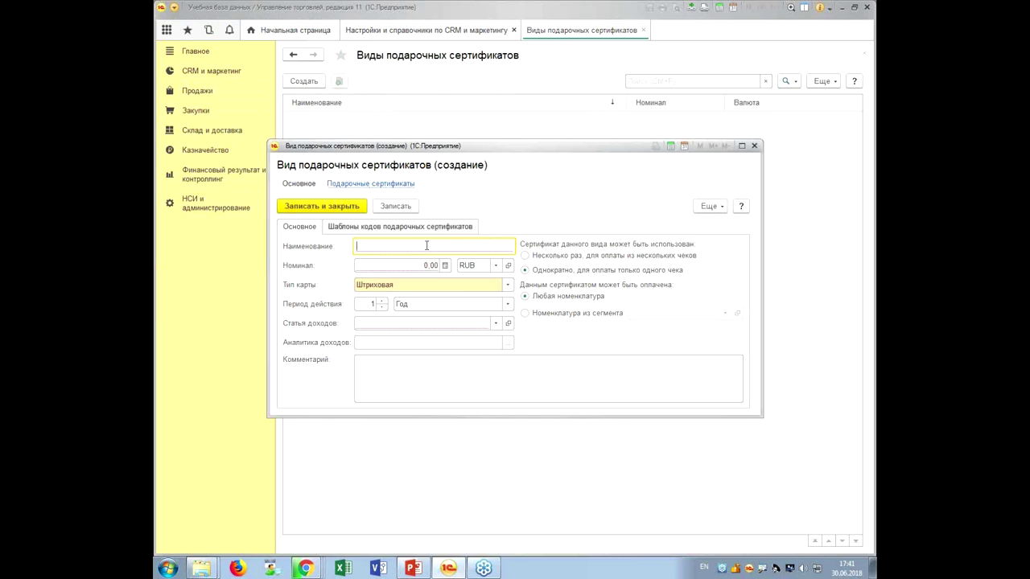
pyautogui.write('Nbg1')
pyautogui.hotkey('ctrl', 'a')
pyautogui.press('BackSpace')
pyautogui.write('Тип 1')
pyautogui.press('Tab')
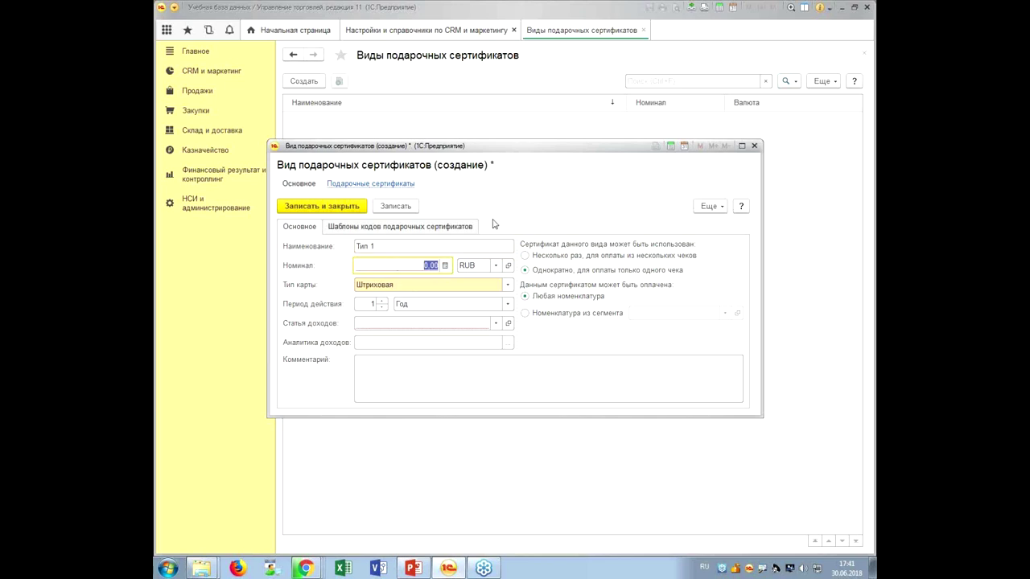
pyautogui.write('500')
# Switch the certificate's card type to Магнитная and set it back to Штриховая
pyautogui.click(508, 285)
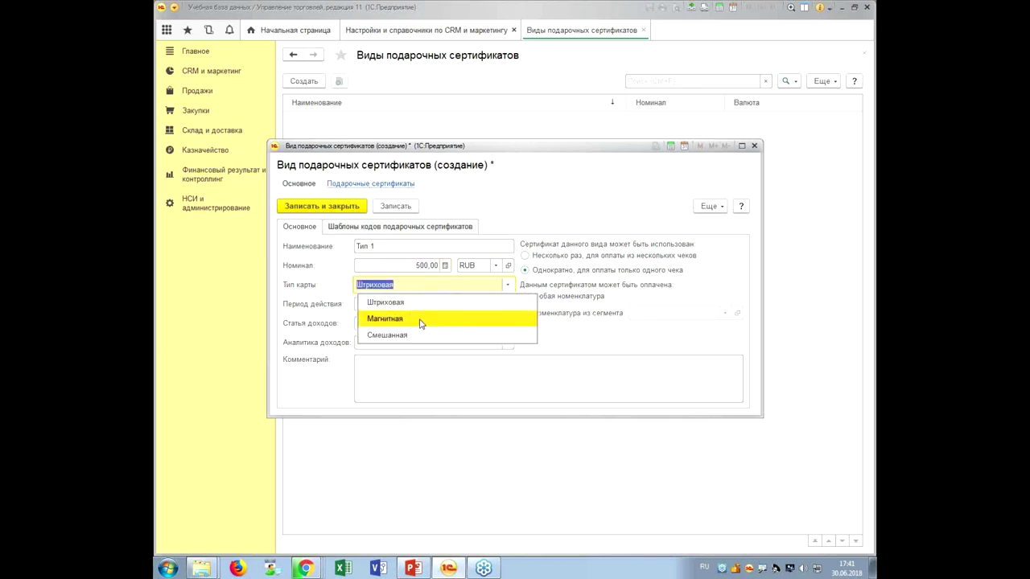
pyautogui.click(429, 320)
pyautogui.click(510, 285)
pyautogui.click(476, 301)
# Create the income item Подарочные сертификаты and choose it as Статья доходов of the certificate type
pyautogui.click(494, 323)
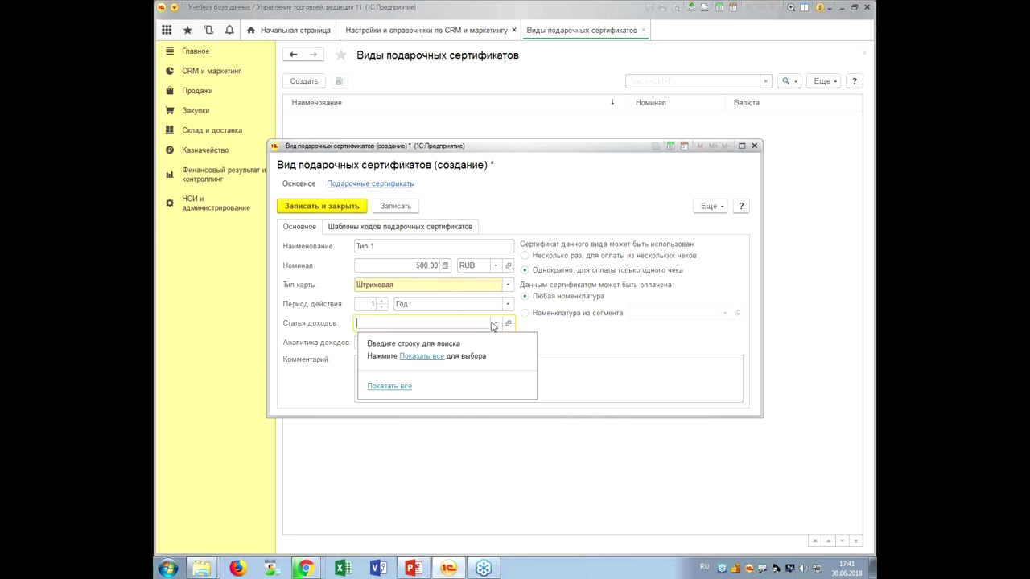
pyautogui.click(418, 348)
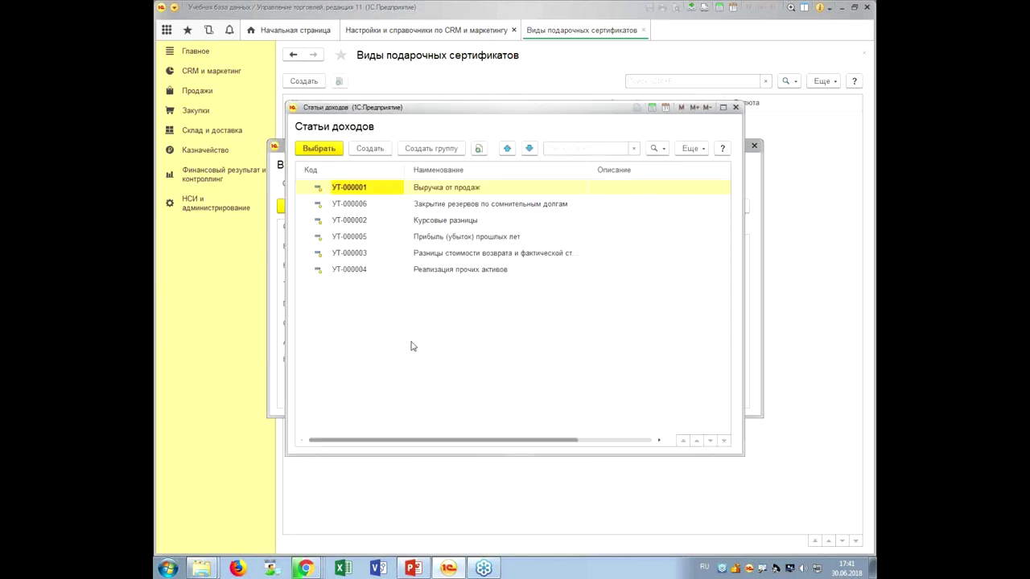
pyautogui.click(366, 150)
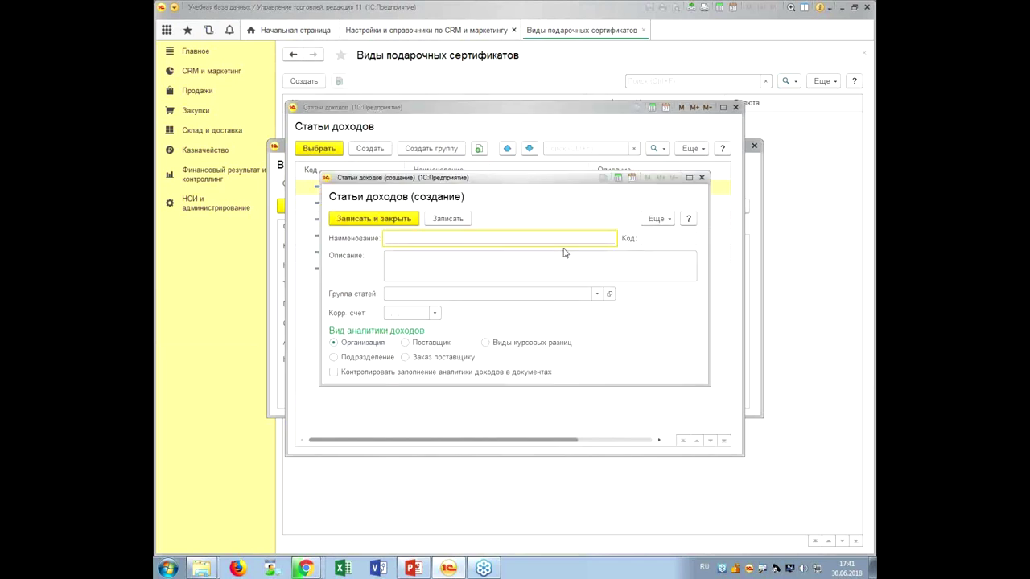
pyautogui.write('Подарочные сертификаты')
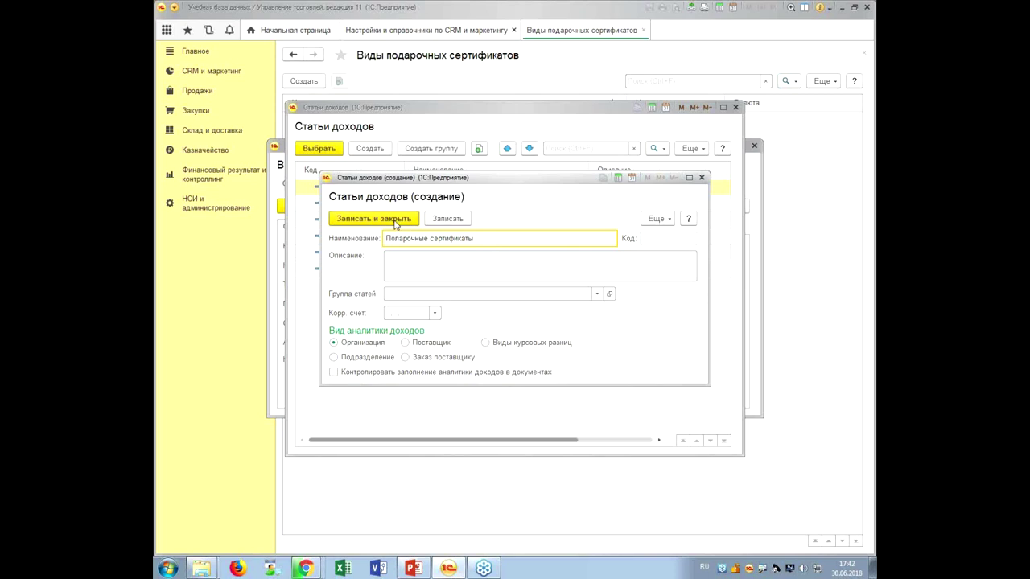
pyautogui.click(396, 239)
pyautogui.press('Delete')
pyautogui.write('д')
pyautogui.click(394, 219)
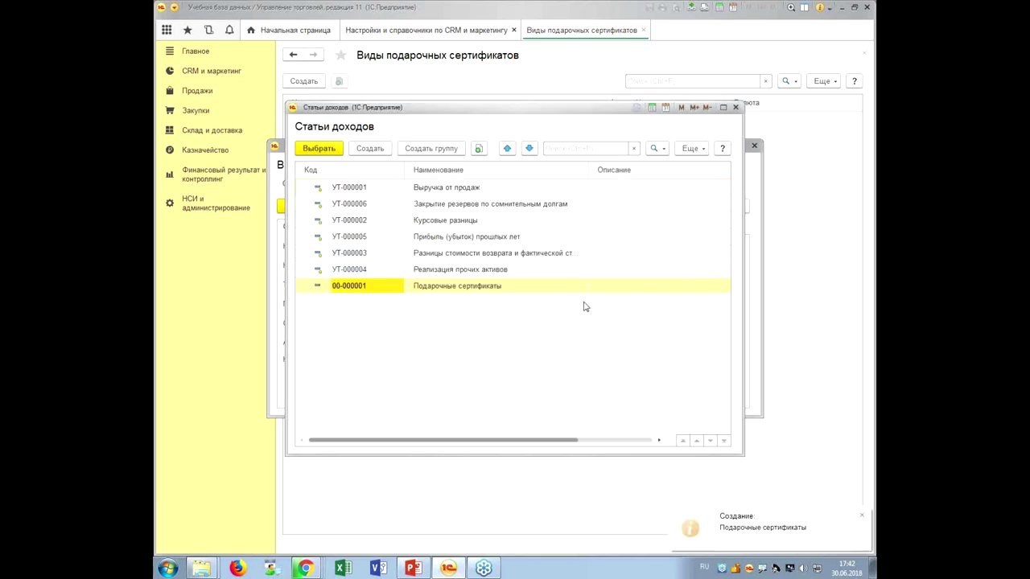
pyautogui.click(319, 148)
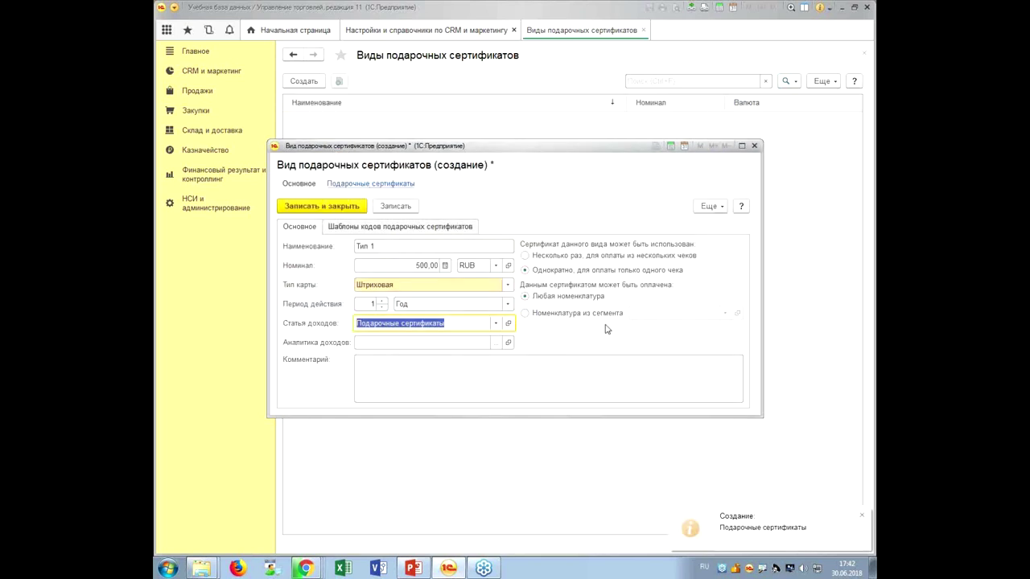
pyautogui.click(522, 388)
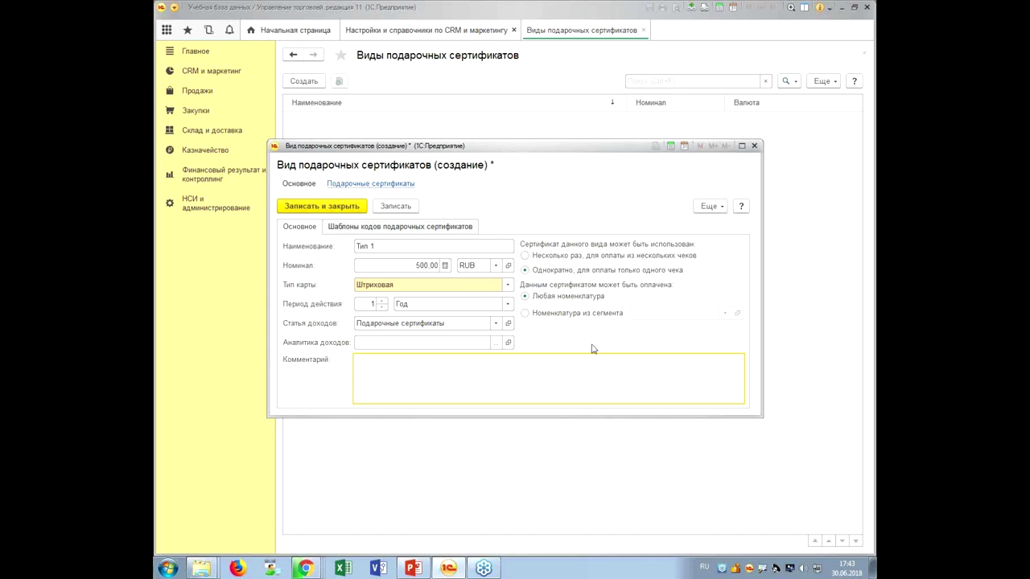
# Add a certificate code template with code length 4, lower limit 0001 and upper limit 5555
pyautogui.click(382, 229)
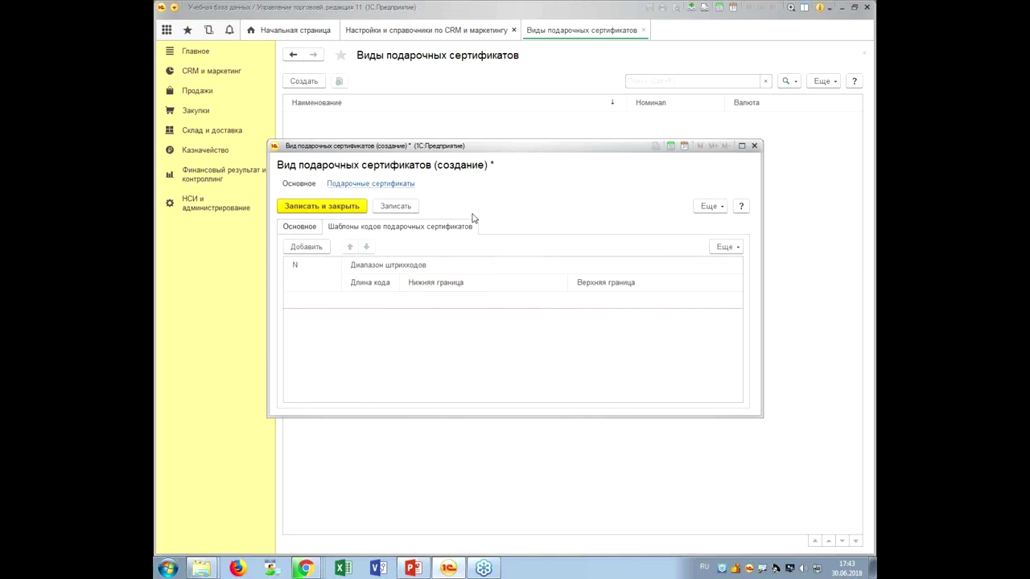
pyautogui.click(306, 246)
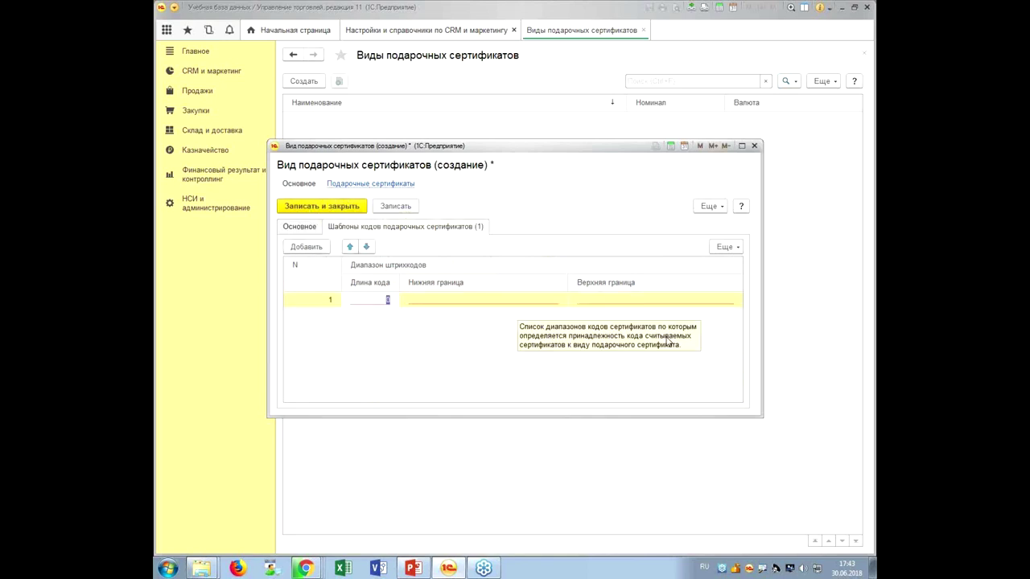
pyautogui.write('4')
pyautogui.press('Return')
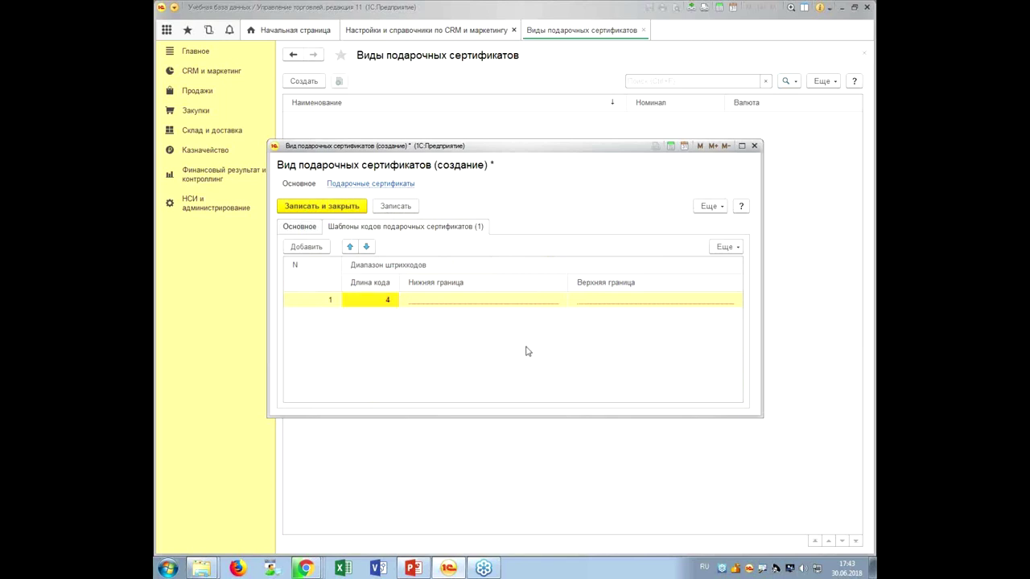
pyautogui.click(455, 301)
pyautogui.click(455, 302)
pyautogui.write('0001')
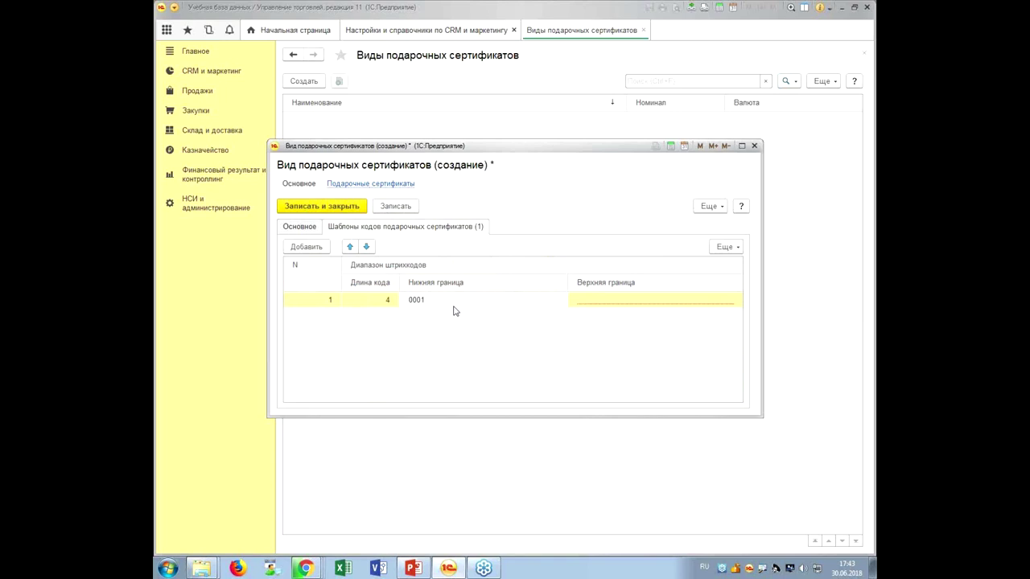
pyautogui.press('Return')
pyautogui.click(603, 298)
pyautogui.click(603, 298)
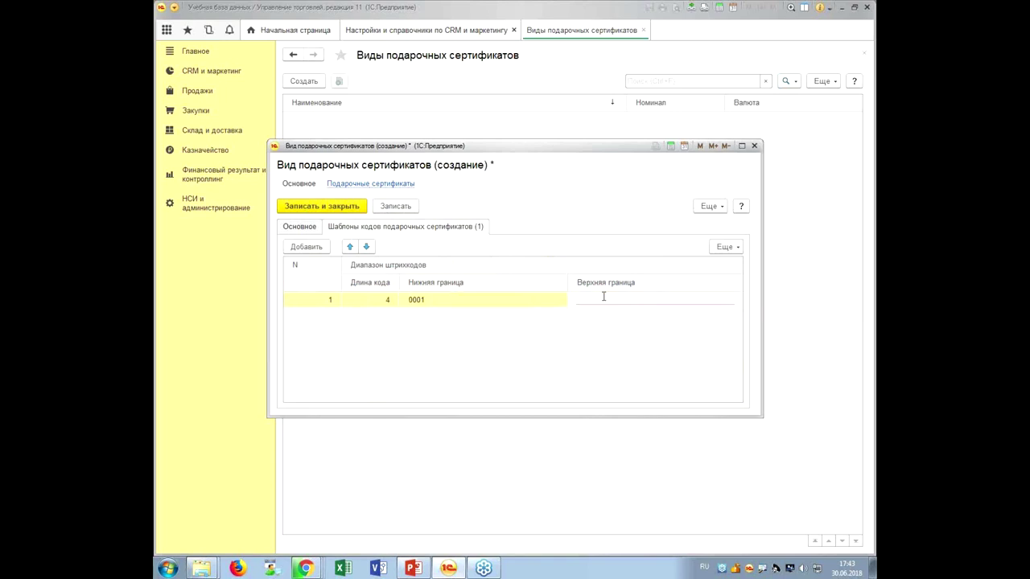
pyautogui.write('5555')
pyautogui.click(561, 352)
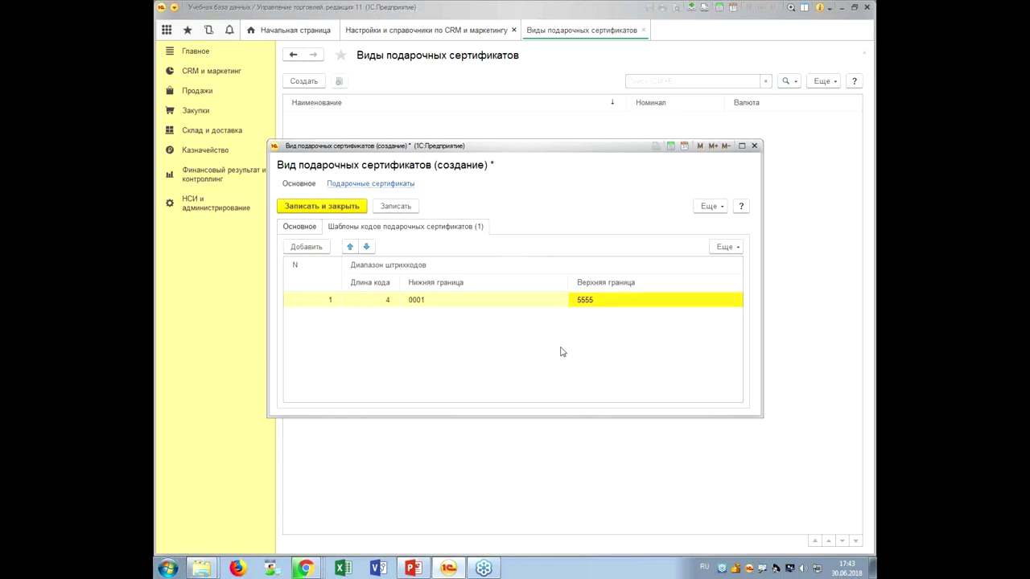
pyautogui.click(735, 248)
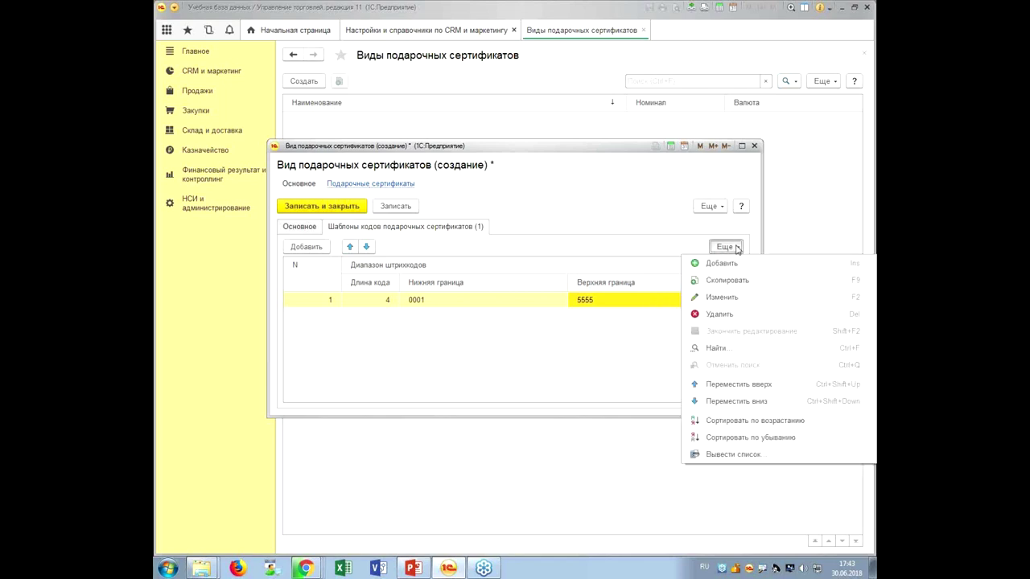
pyautogui.click(653, 226)
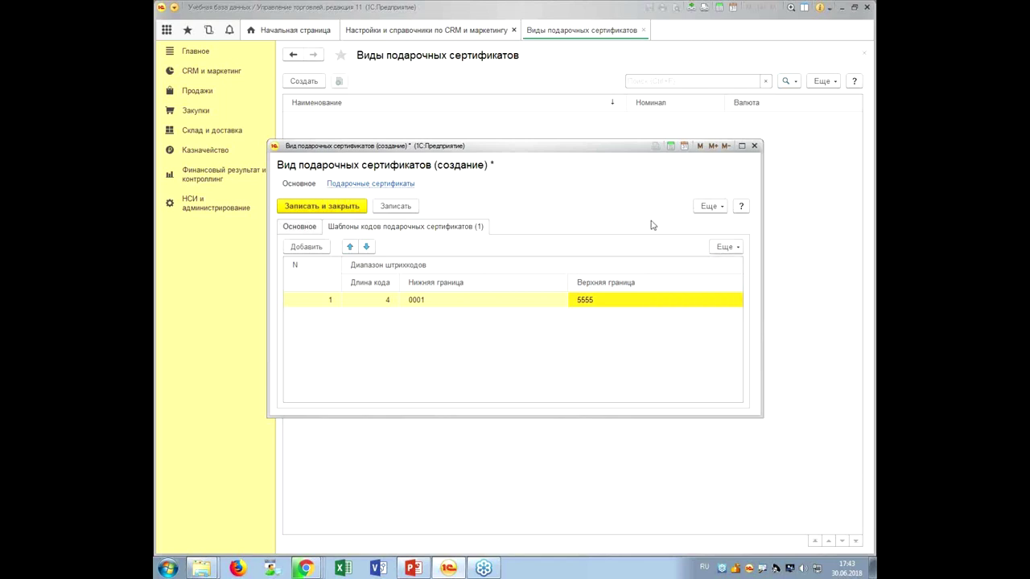
pyautogui.click(709, 206)
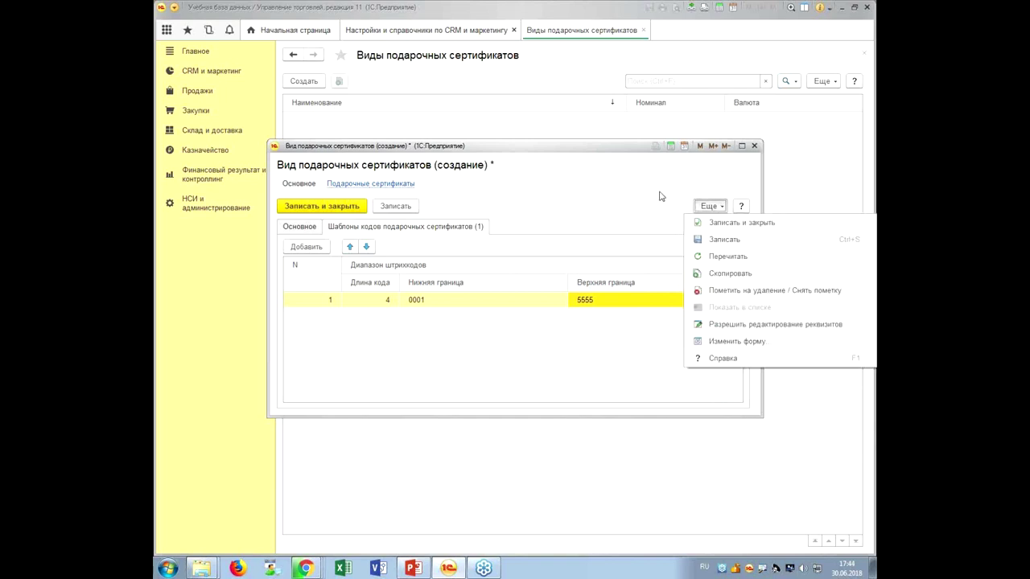
pyautogui.click(727, 246)
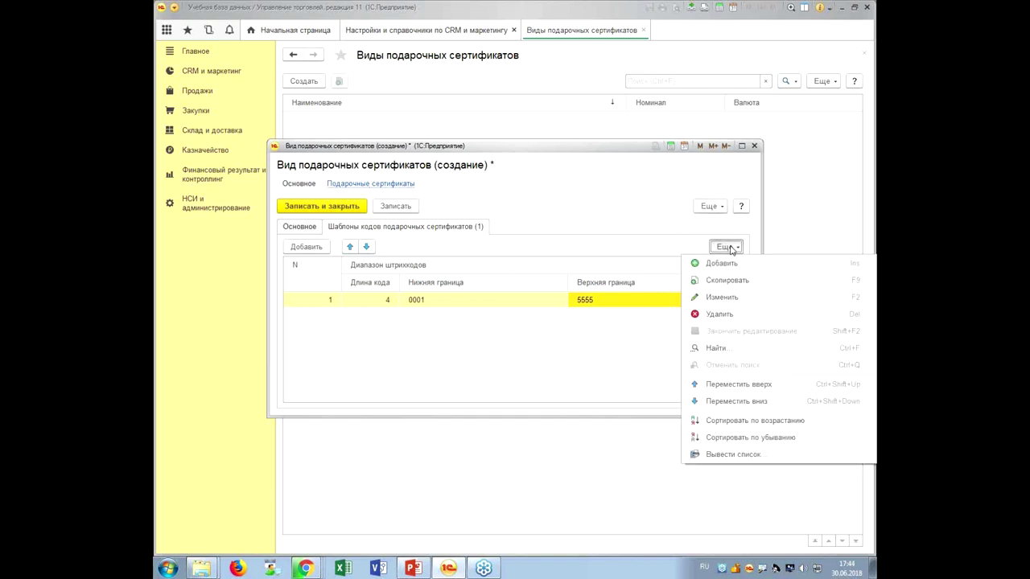
pyautogui.click(690, 240)
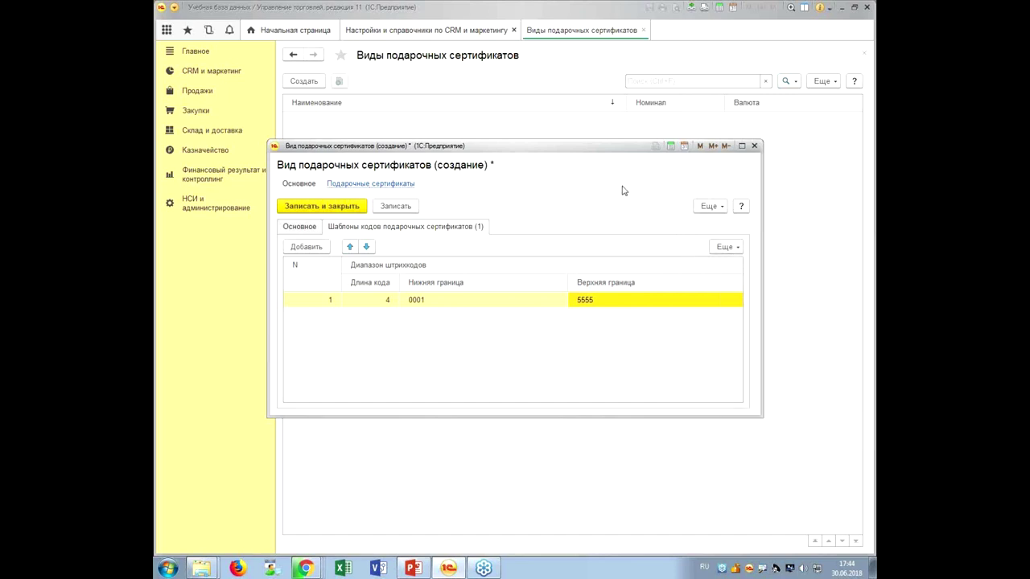
# Save the certificate type Тип 1 without closing it, checking its main details and code template
pyautogui.click(296, 229)
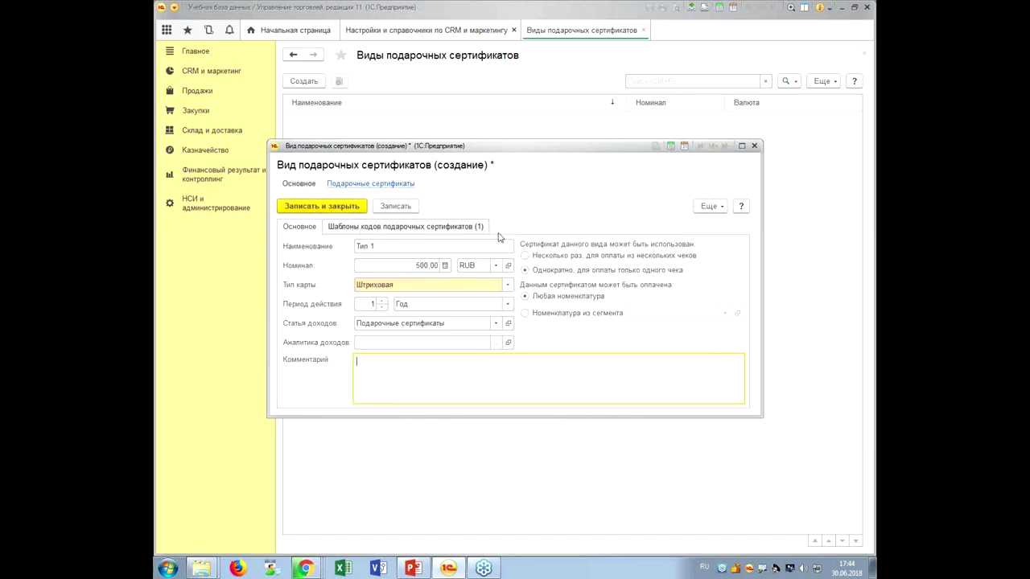
pyautogui.click(398, 229)
pyautogui.click(390, 207)
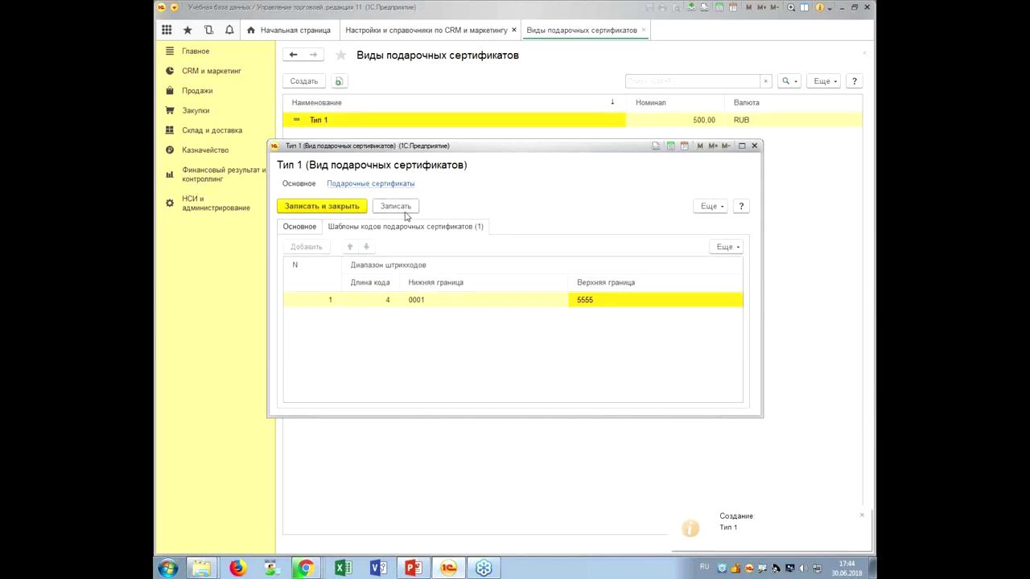
pyautogui.click(305, 229)
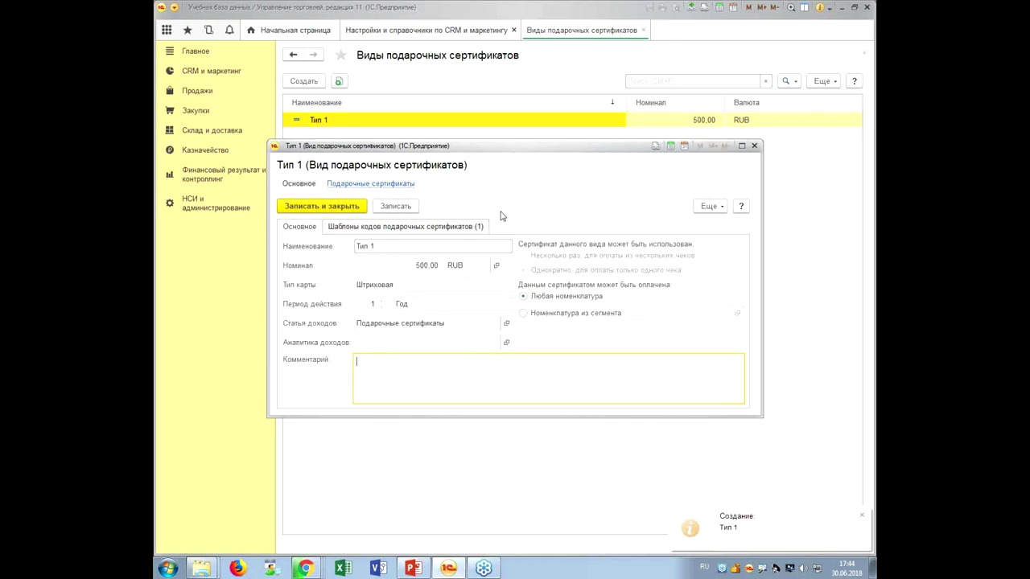
# Start a new gift certificate of type Тип 1, choosing Тип 1 as its name and entering barcode 1111
pyautogui.click(381, 185)
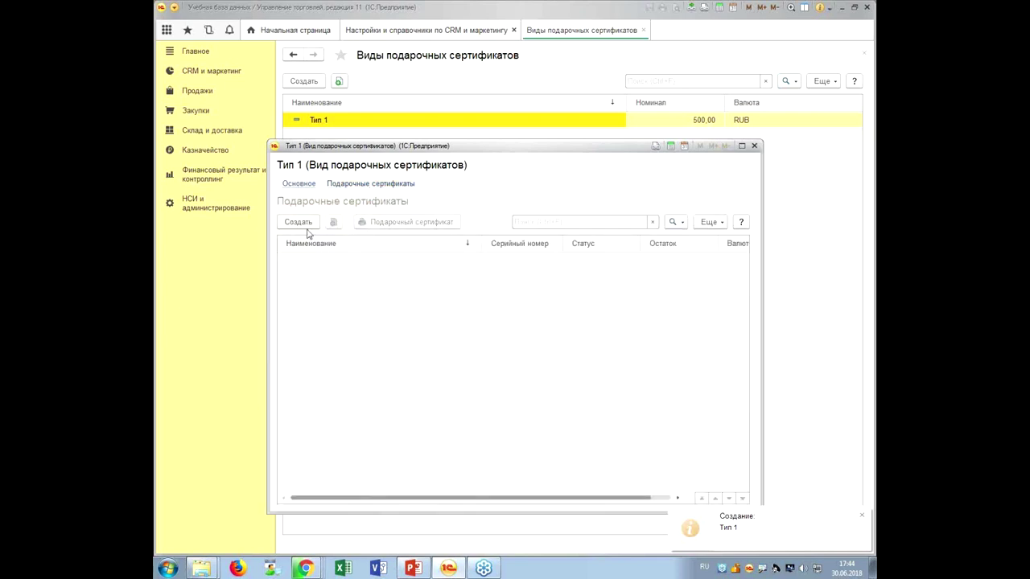
pyautogui.click(307, 229)
pyautogui.click(467, 301)
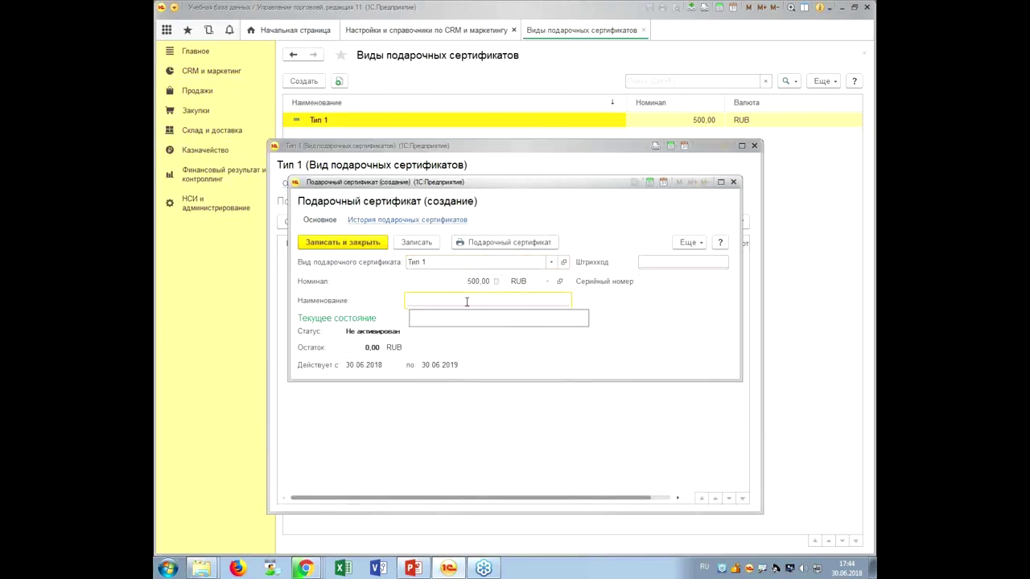
pyautogui.click(453, 319)
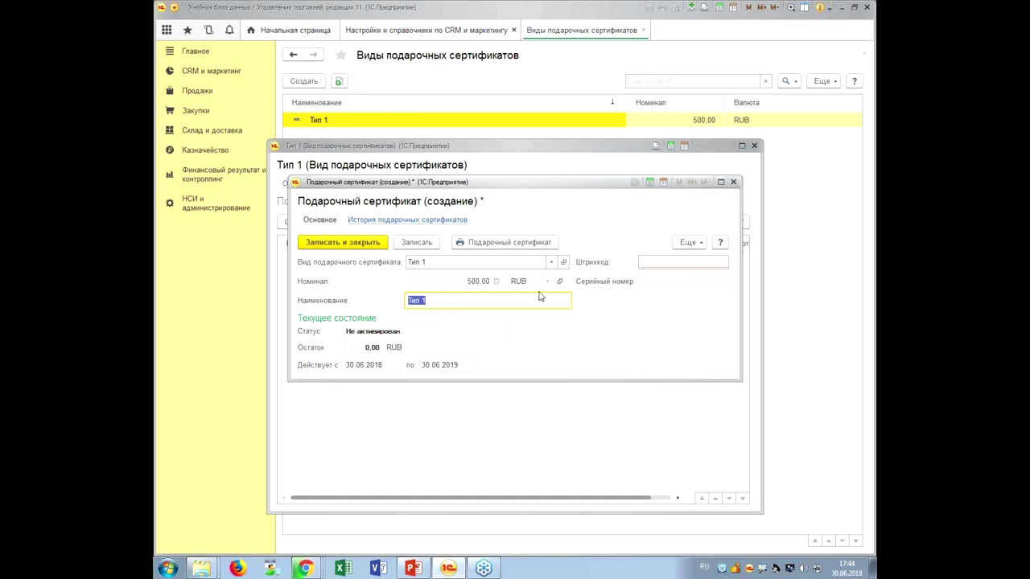
pyautogui.click(700, 261)
pyautogui.write('1111')
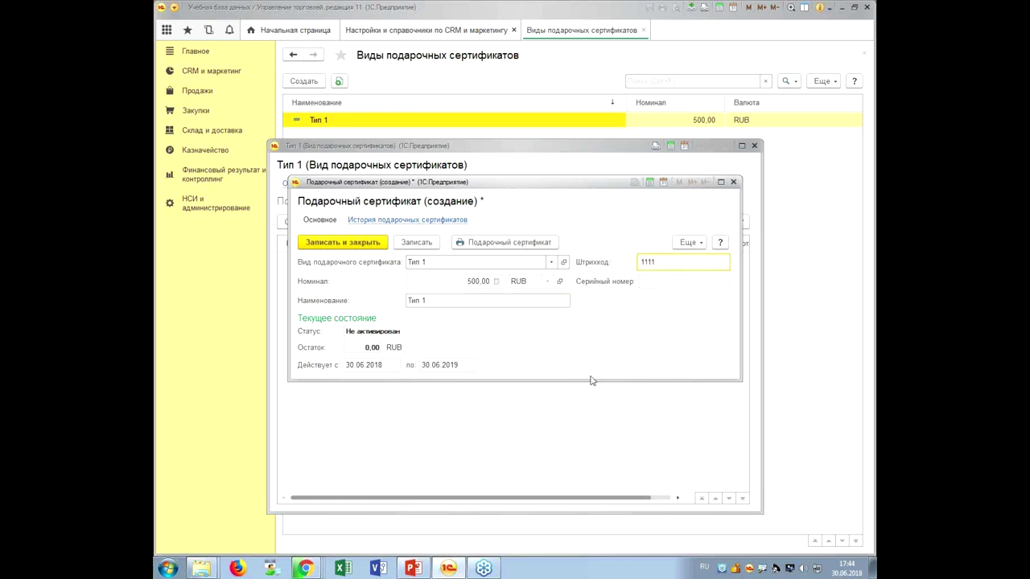
# Change the gift certificate's name to the suggested Тип 1 1111, and save and close the certificate
pyautogui.click(539, 301)
pyautogui.click(539, 301)
pyautogui.hotkey('shift', 'Left')
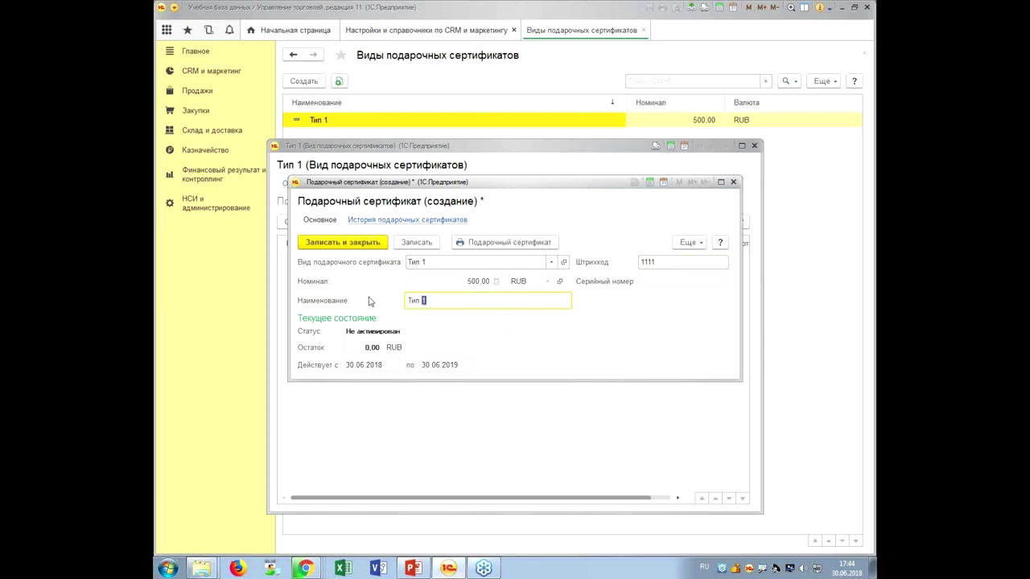
pyautogui.press('Left')
pyautogui.press('BackSpace')
pyautogui.press('BackSpace')
pyautogui.press('BackSpace')
pyautogui.press('BackSpace')
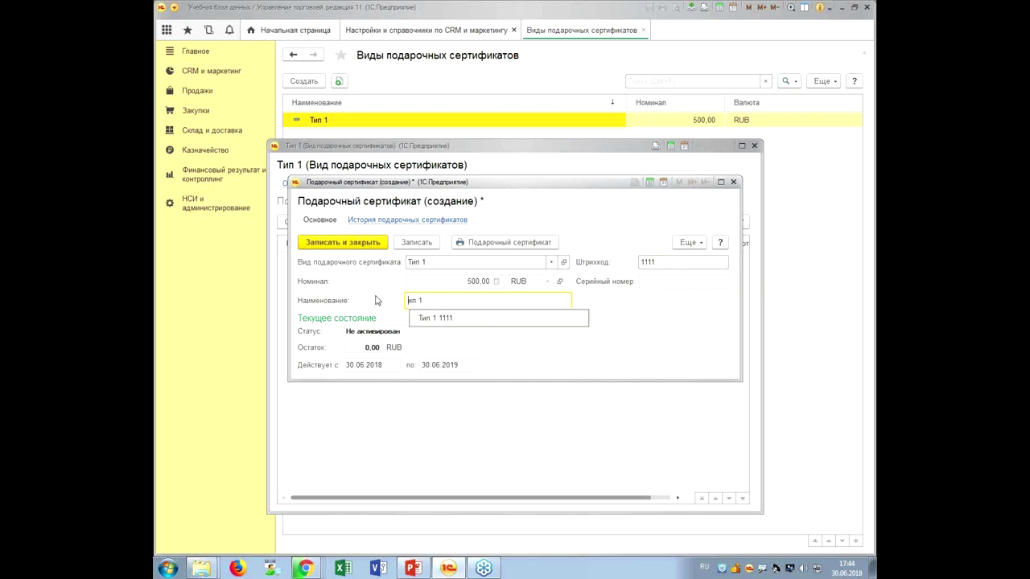
pyautogui.press('Down')
pyautogui.press('Return')
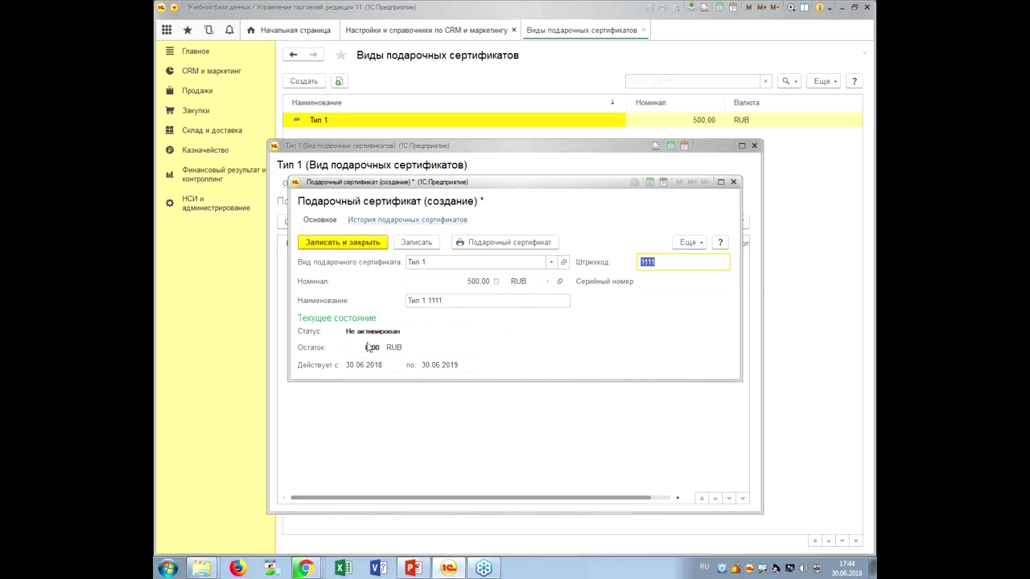
pyautogui.click(362, 249)
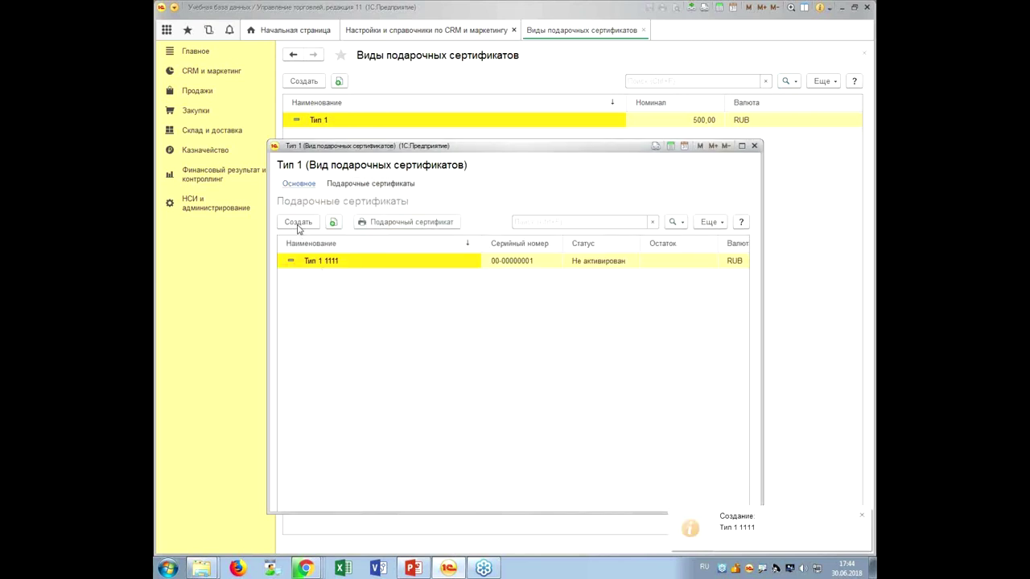
# Create a gift certificate of type Тип 1 with barcode 1112 and the suggested name Тип 1 1112, and save and close it
pyautogui.click(298, 223)
pyautogui.click(409, 301)
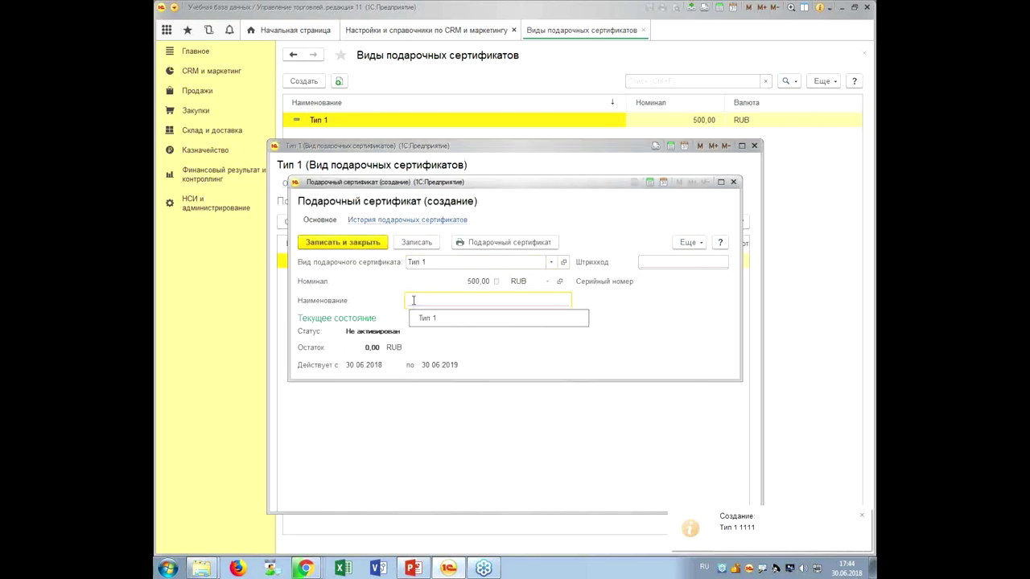
pyautogui.click(656, 260)
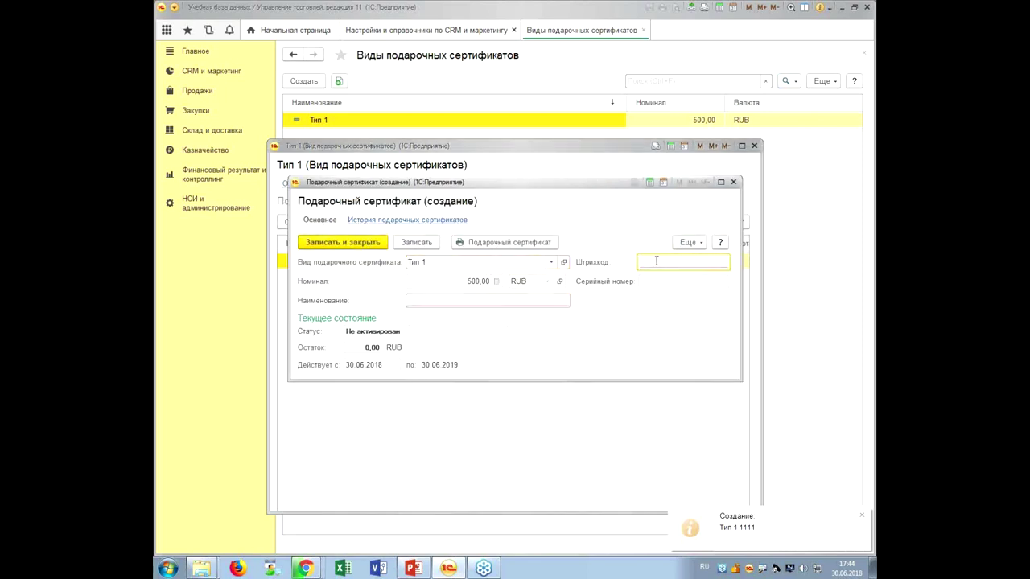
pyautogui.write('1112')
pyautogui.click(446, 302)
pyautogui.click(446, 320)
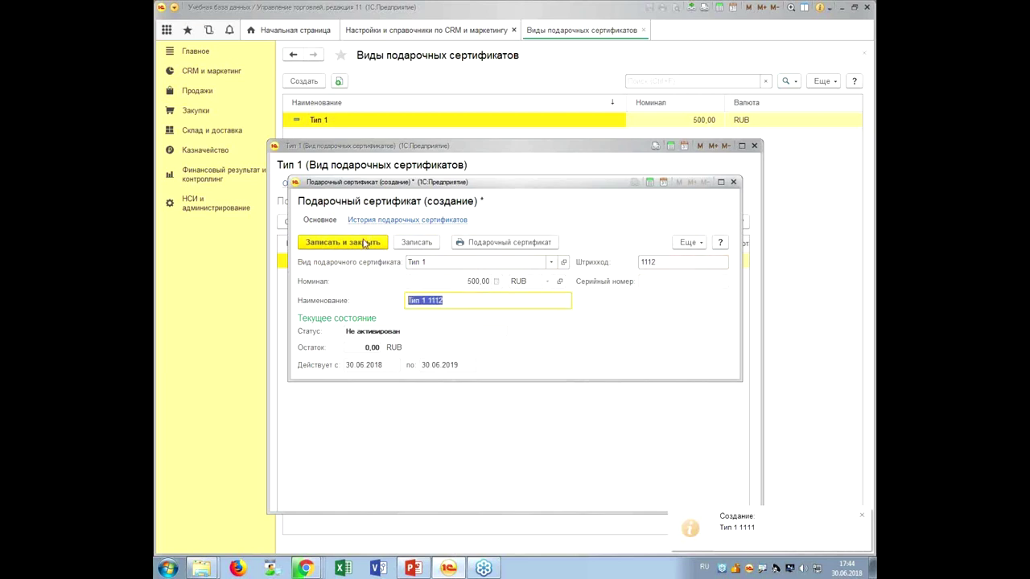
pyautogui.click(355, 244)
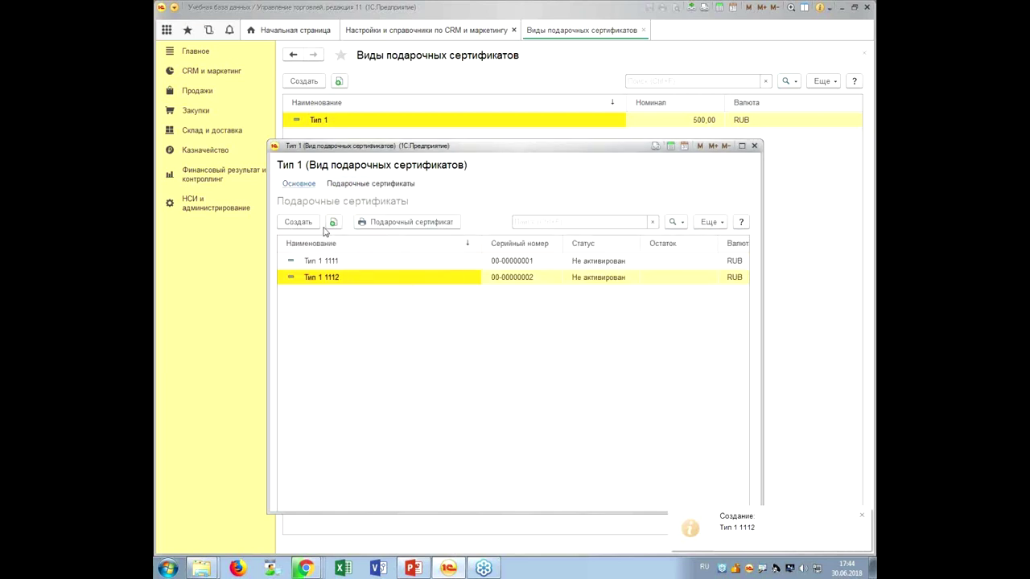
# Create another gift certificate of type Тип 1 with barcode 1113 and the suggested name Тип 1 1113, and save and close it
pyautogui.click(296, 222)
pyautogui.click(673, 261)
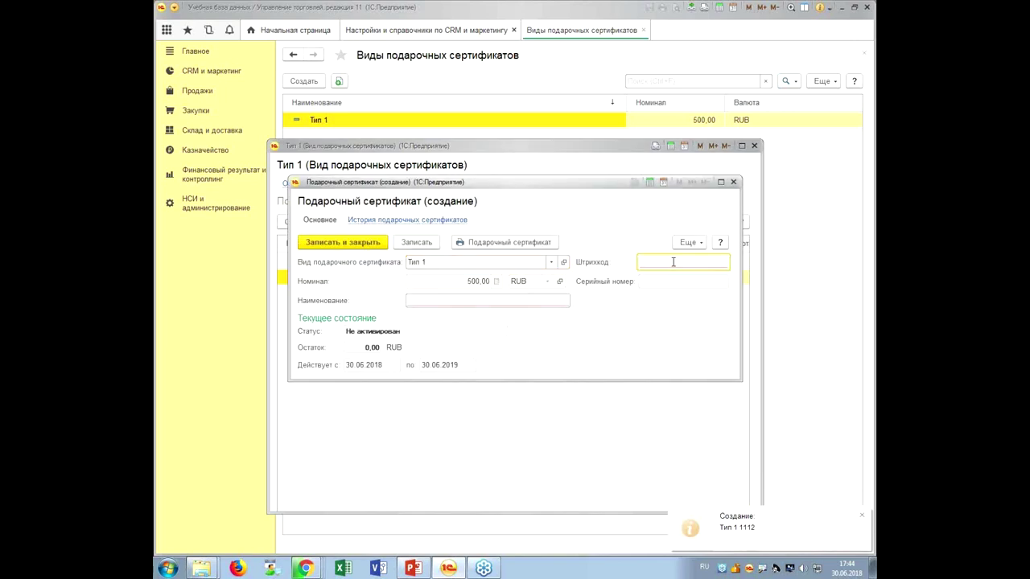
pyautogui.write('1113')
pyautogui.click(508, 300)
pyautogui.click(494, 320)
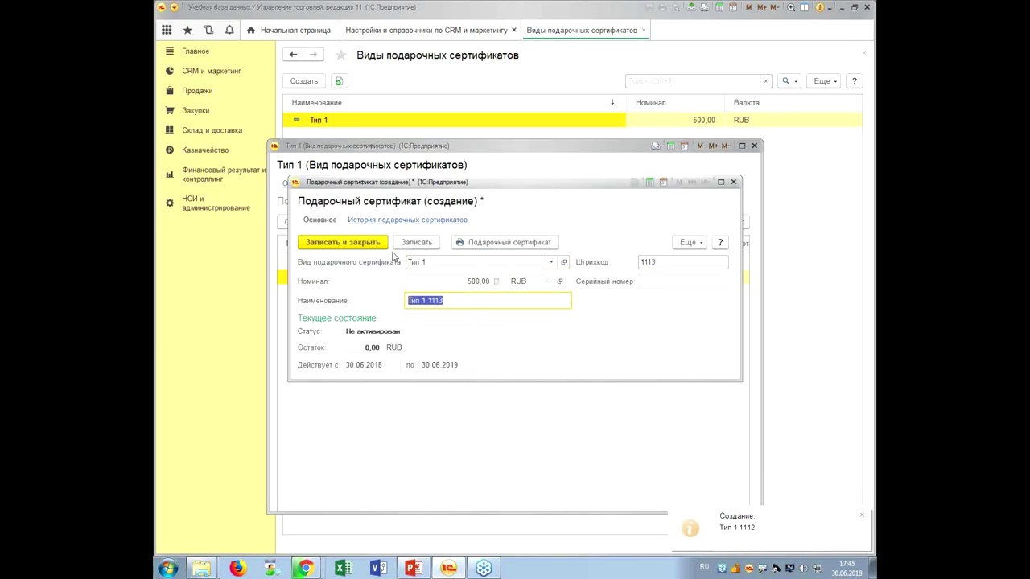
pyautogui.click(363, 243)
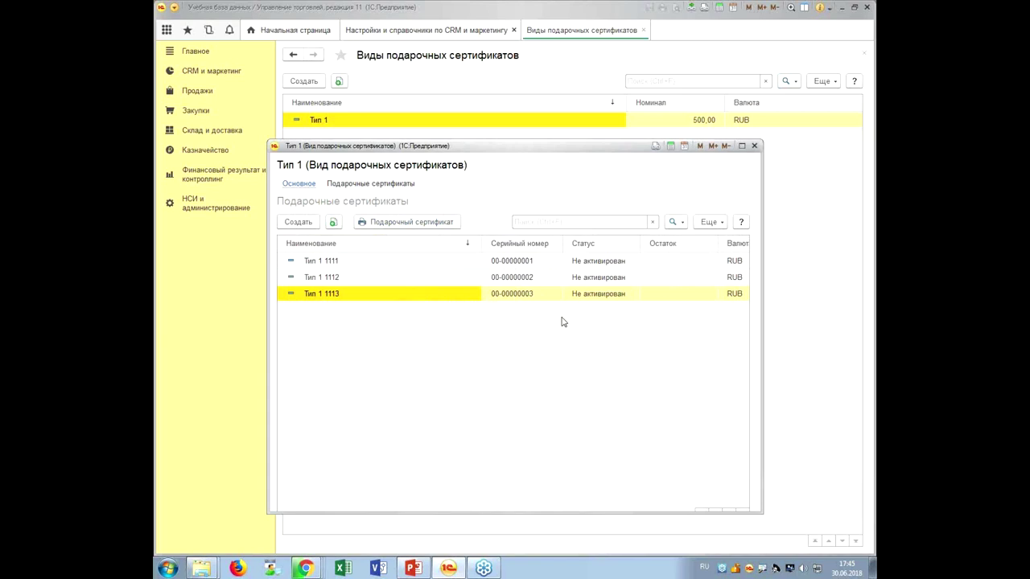
# Widen the window listing the gift certificates of type Тип 1 and try to print certificate Тип 1 1113
pyautogui.moveTo(488, 153); pyautogui.dragTo(386, 120)
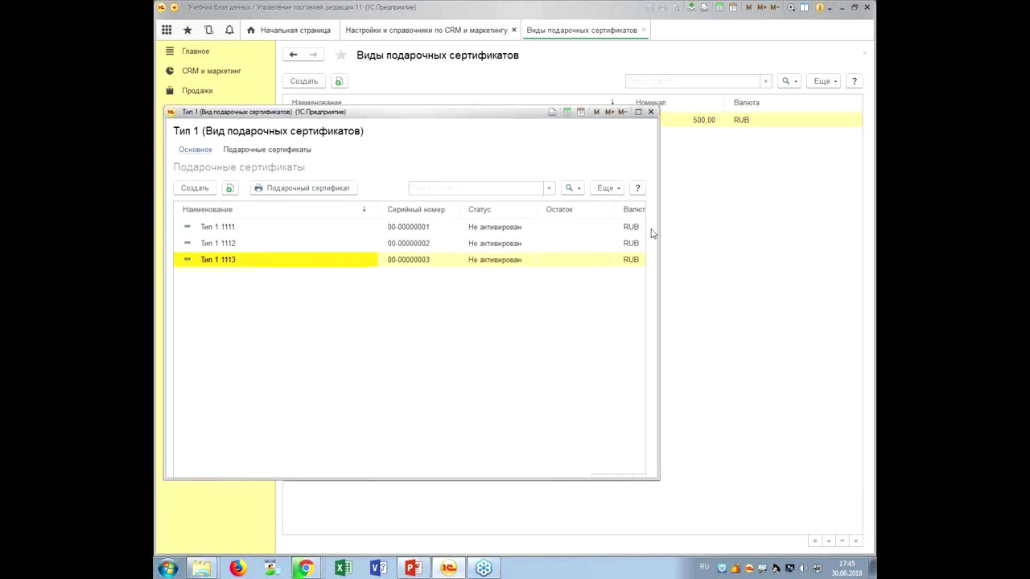
pyautogui.moveTo(659, 237); pyautogui.dragTo(849, 236)
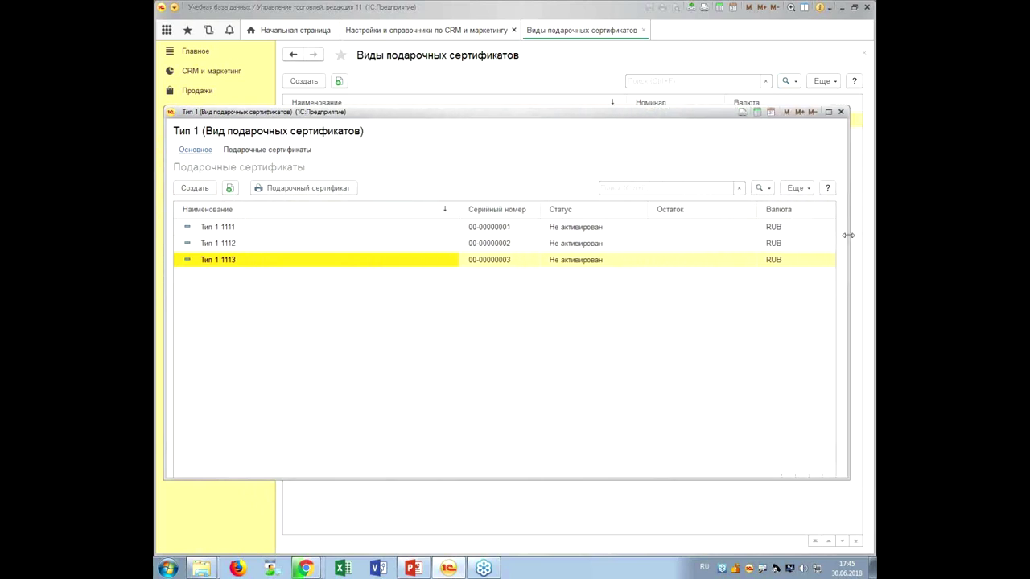
pyautogui.click(340, 188)
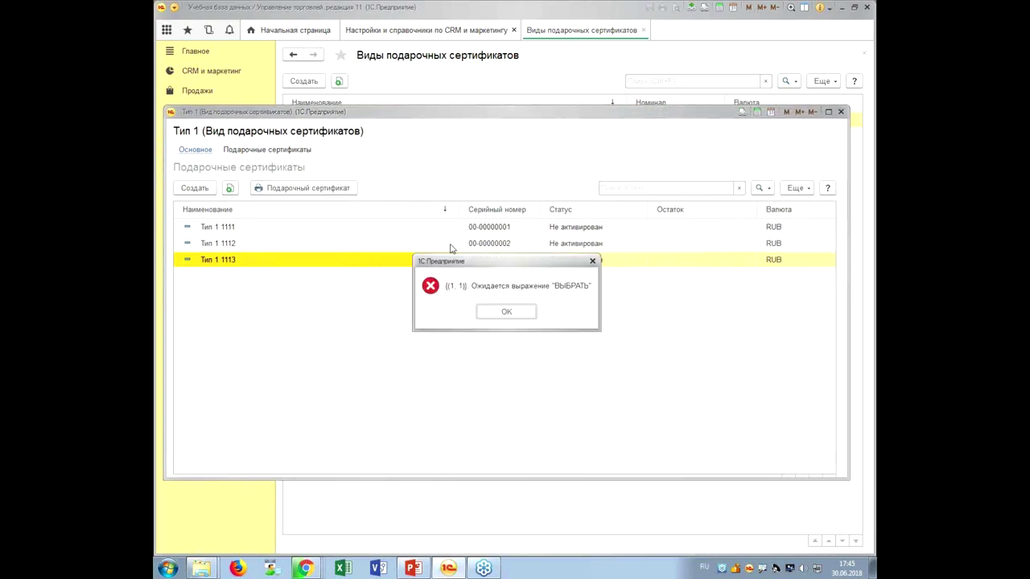
pyautogui.click(506, 312)
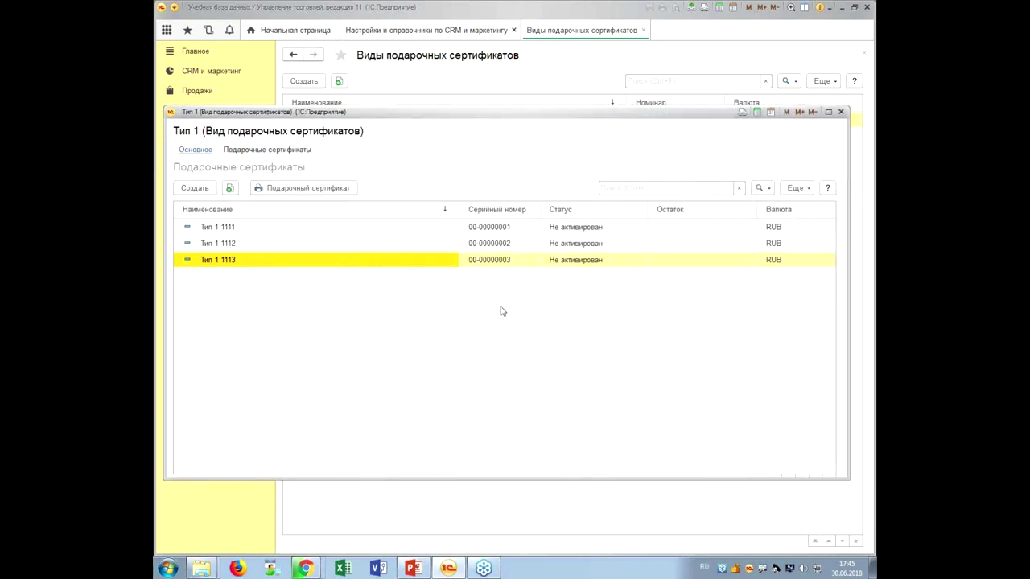
# Open gift certificate Тип 1 1112, try to print it from its card, and close the card
pyautogui.click(265, 243)
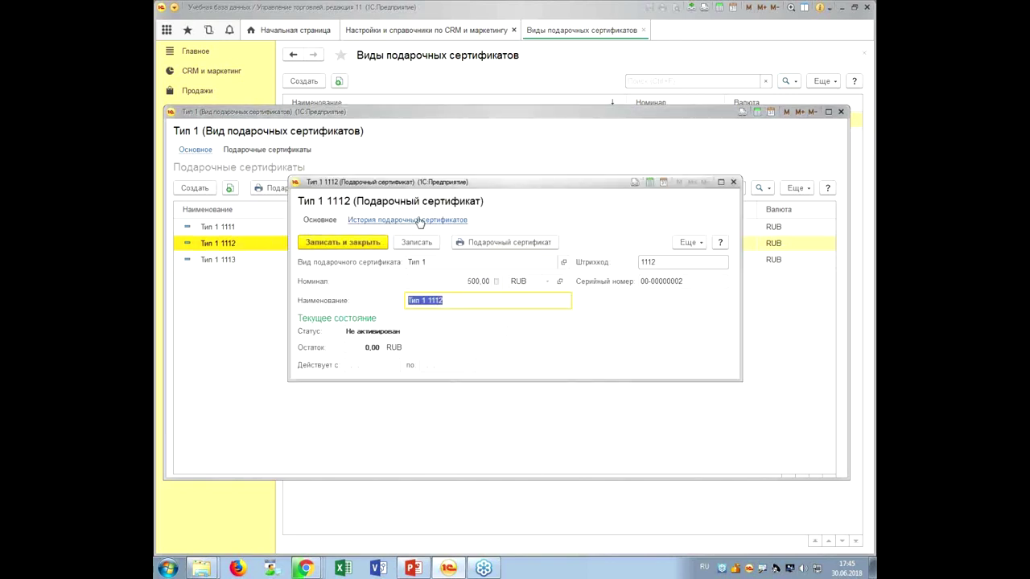
pyautogui.click(513, 243)
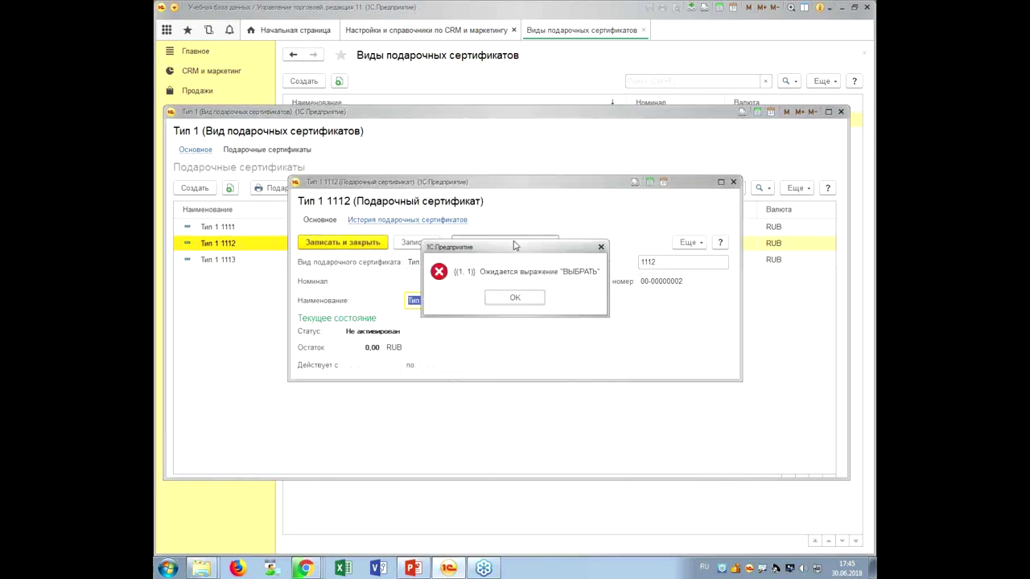
pyautogui.click(515, 296)
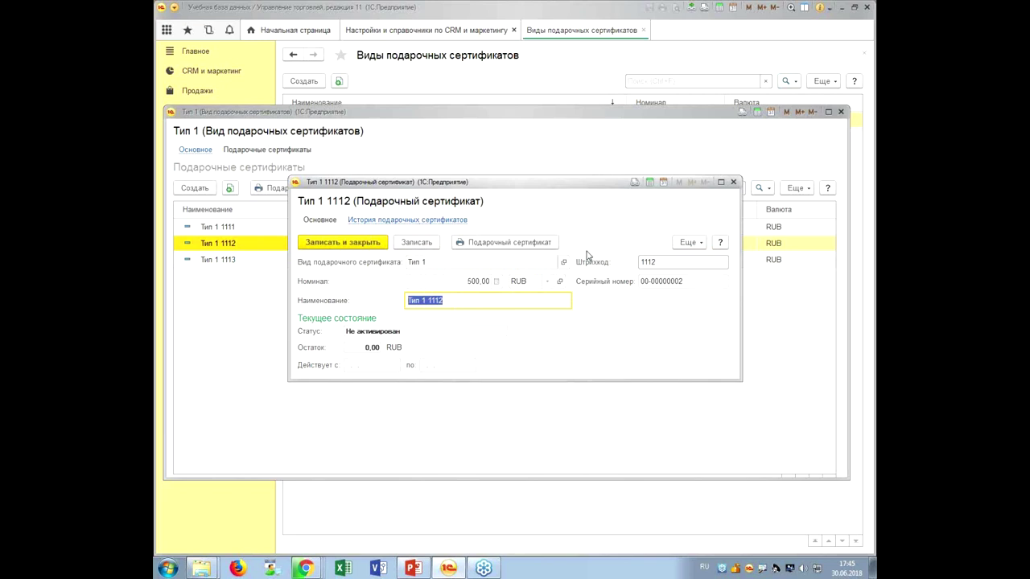
pyautogui.click(542, 242)
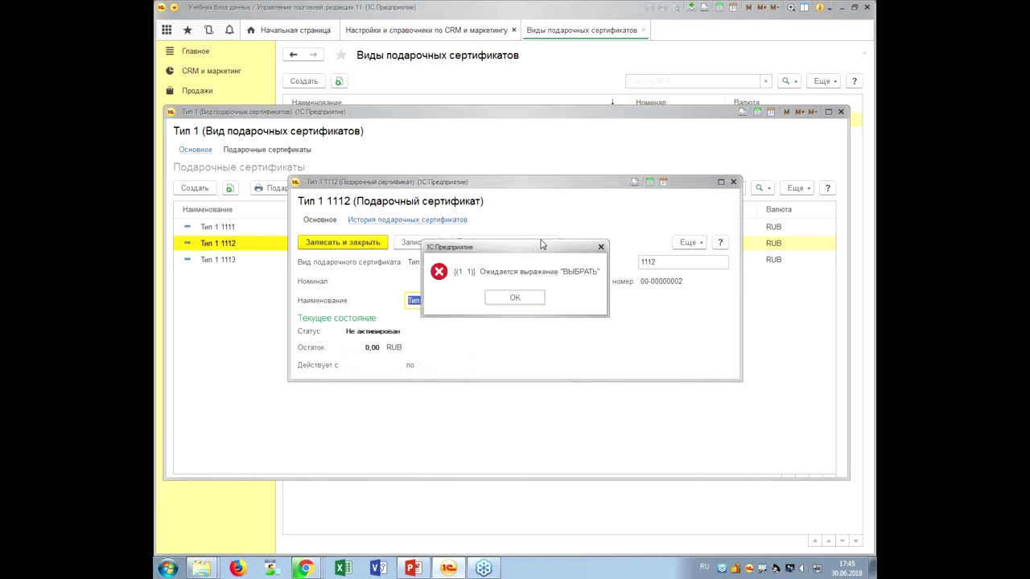
pyautogui.click(517, 301)
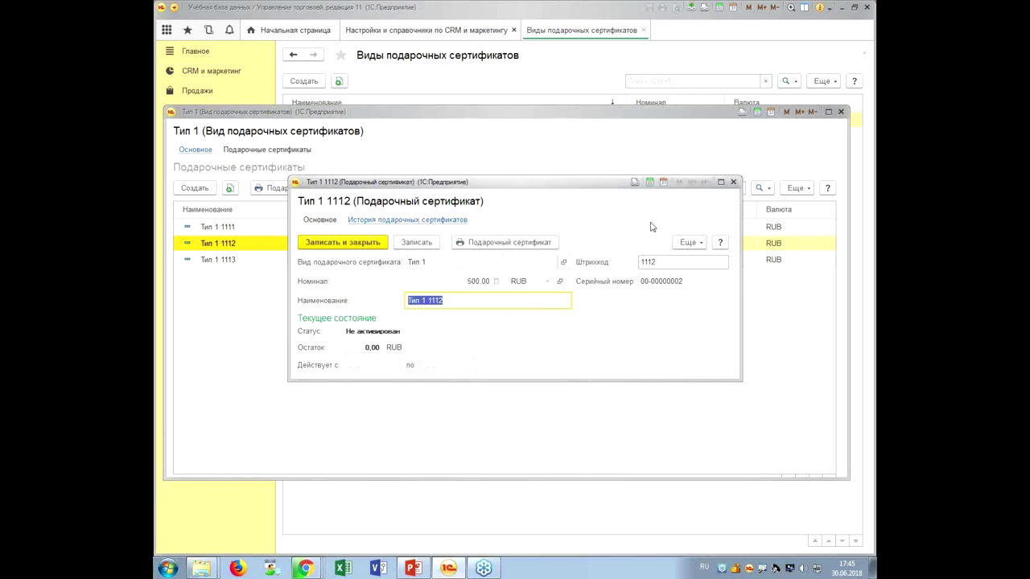
pyautogui.click(734, 183)
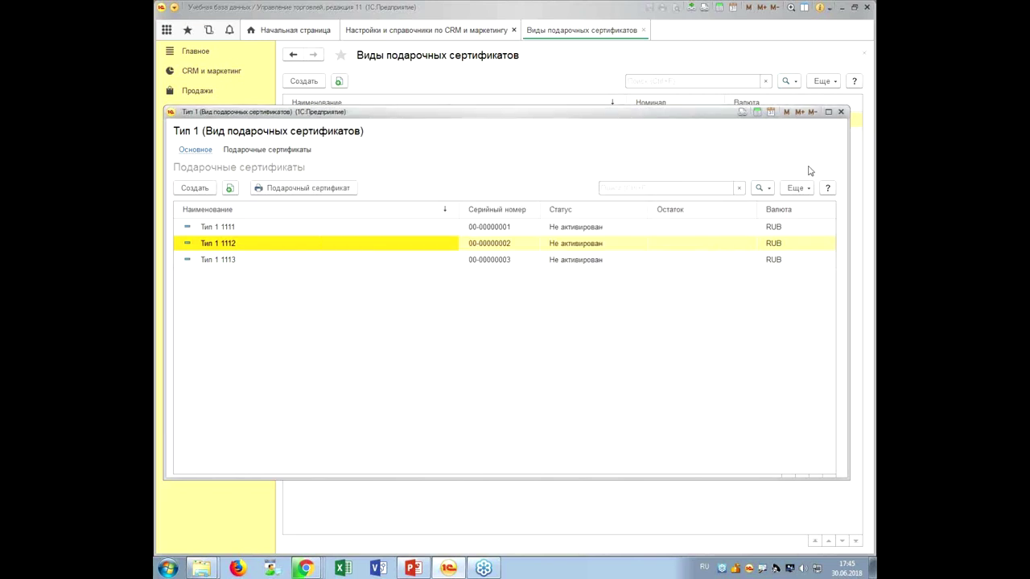
# Close the Тип 1 certificate type, the list of gift certificate types, and the CRM and marketing settings page
pyautogui.click(841, 113)
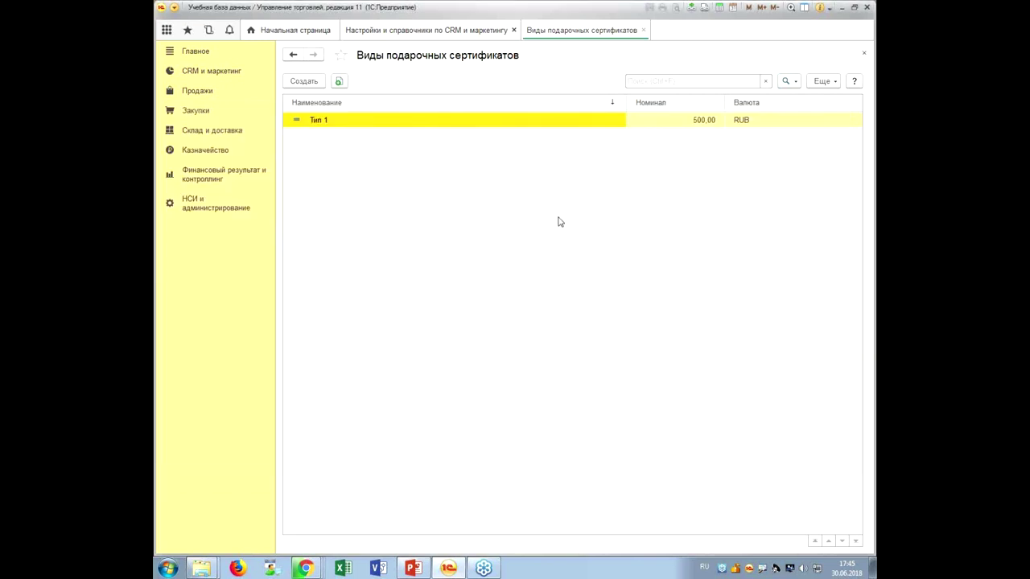
pyautogui.click(643, 30)
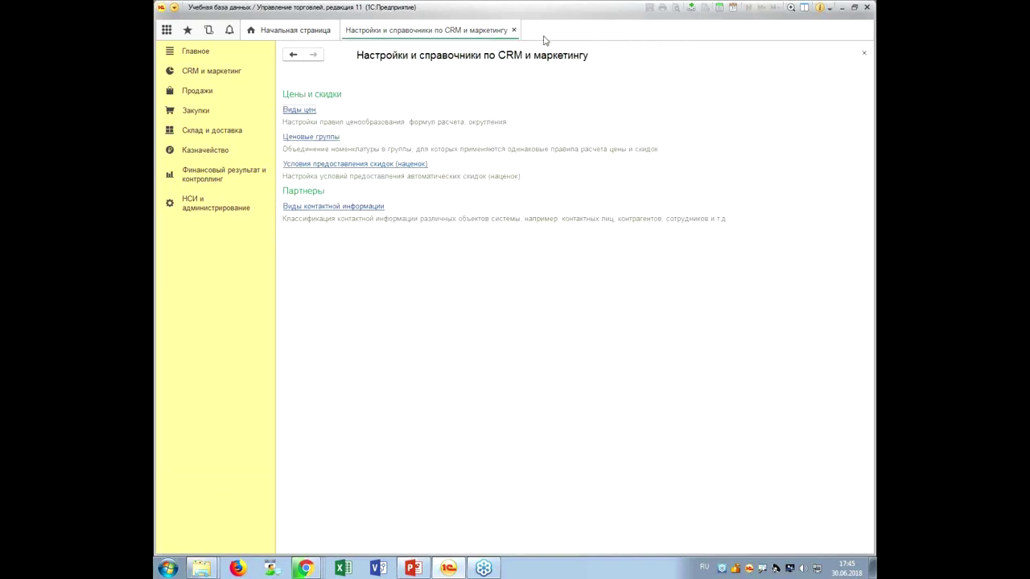
pyautogui.click(513, 30)
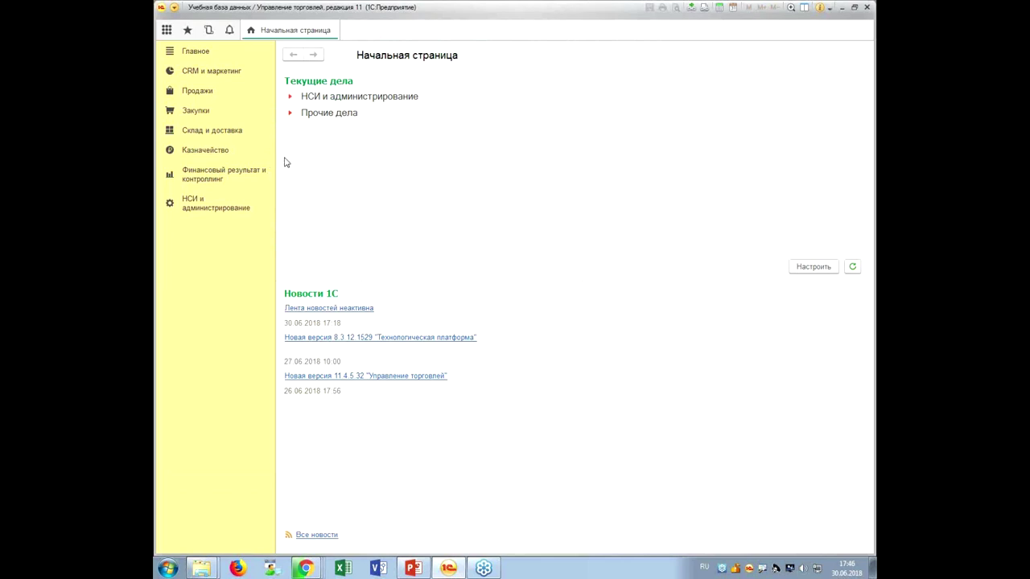
# Open the Чеки ККМ list in the sales section, choose the Фискальный регистратор cash register, and open its shift
pyautogui.click(202, 96)
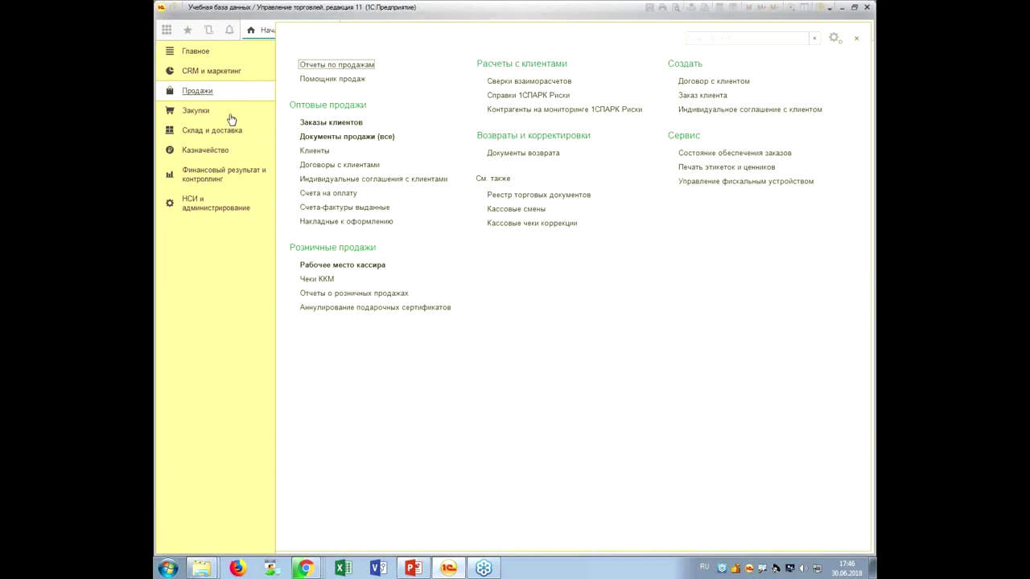
pyautogui.click(321, 282)
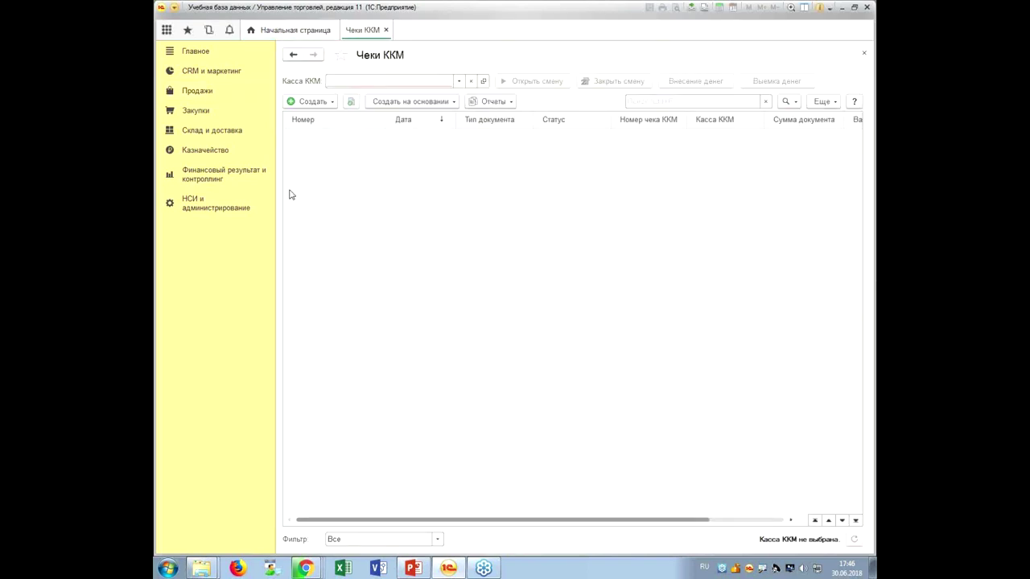
pyautogui.click(456, 83)
pyautogui.click(417, 96)
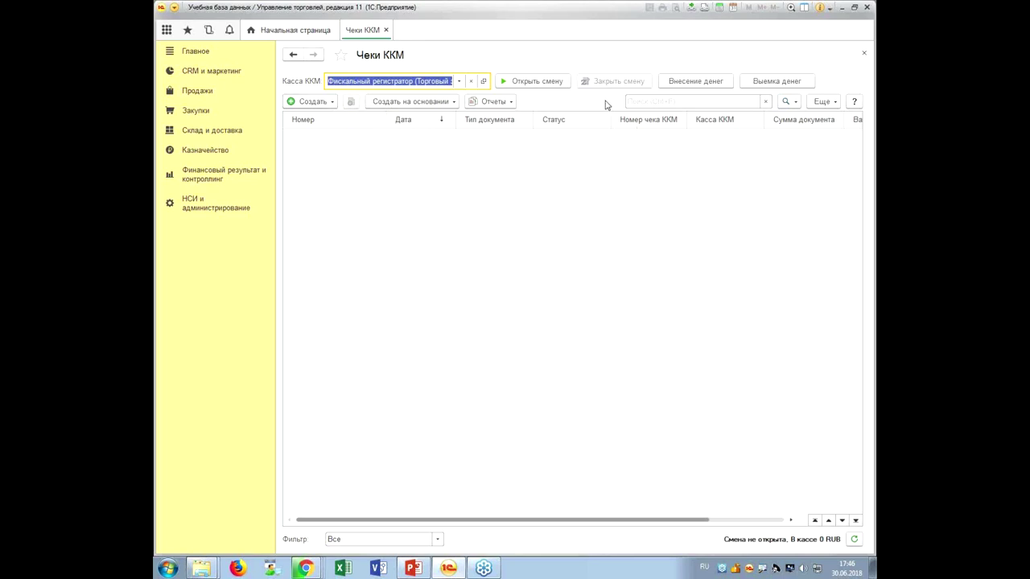
pyautogui.click(551, 82)
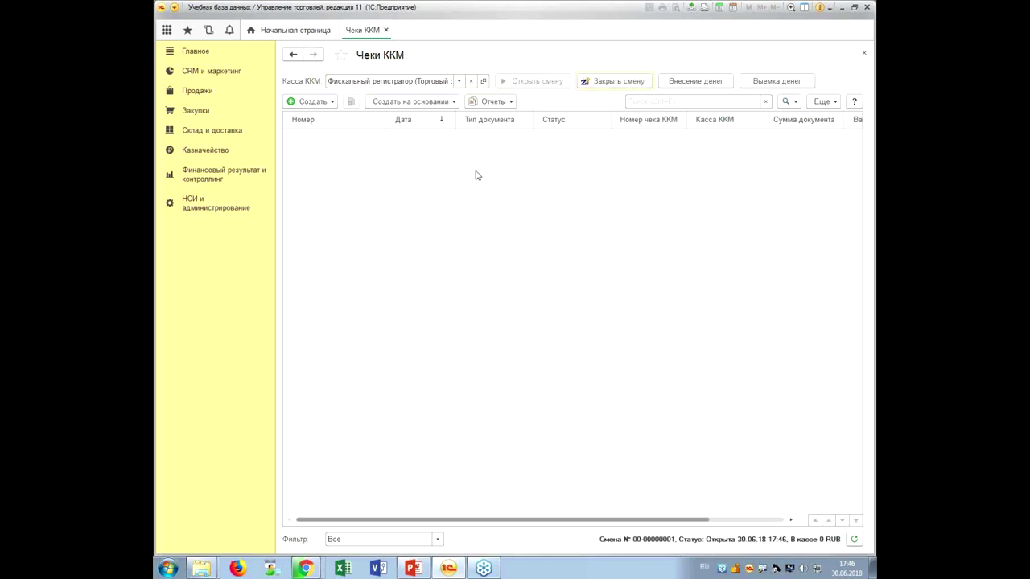
# Create a new Чек ККМ sale receipt and add an empty product line to it
pyautogui.click(312, 102)
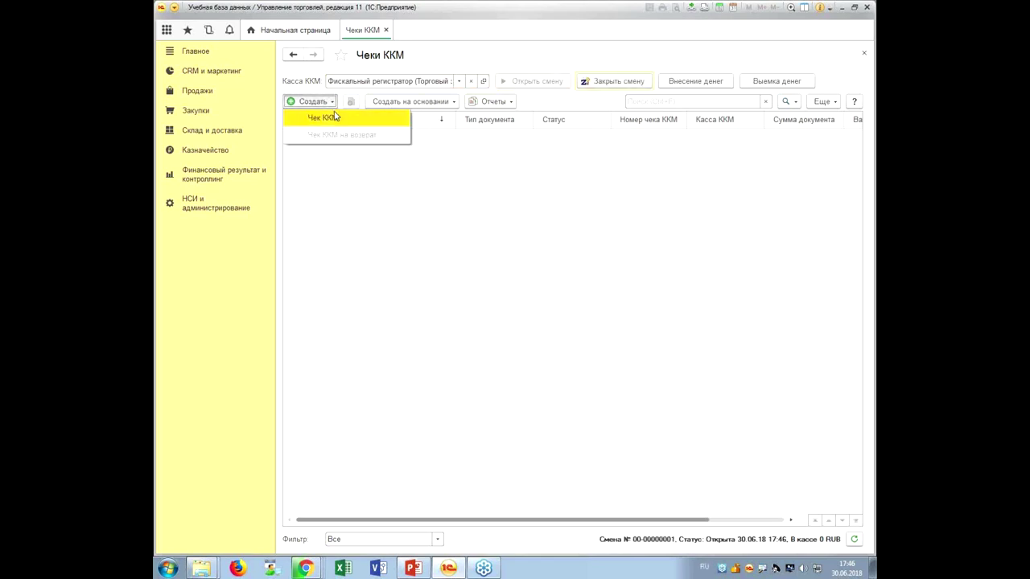
pyautogui.click(333, 118)
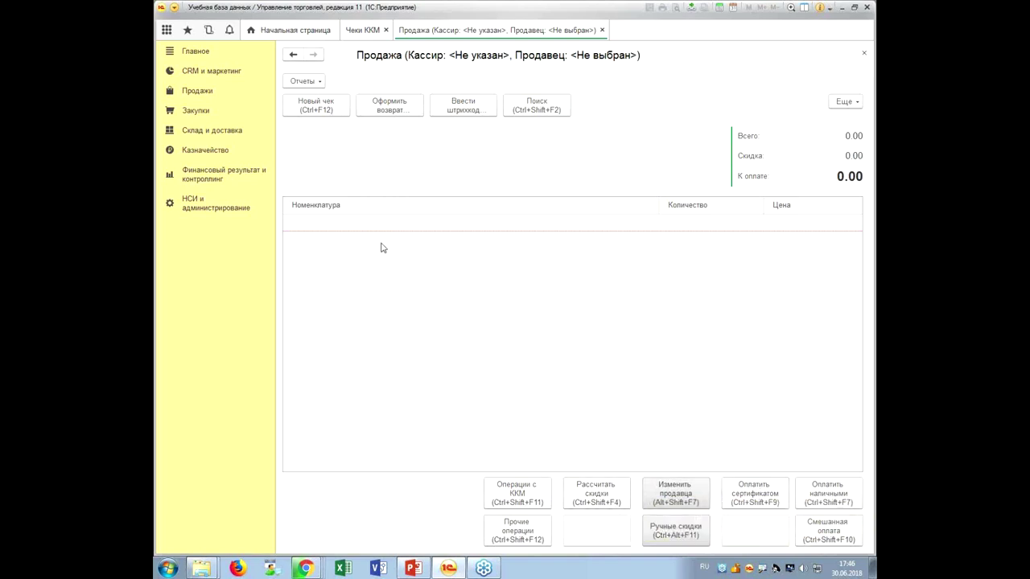
pyautogui.click(319, 111)
pyautogui.rightClick(333, 230)
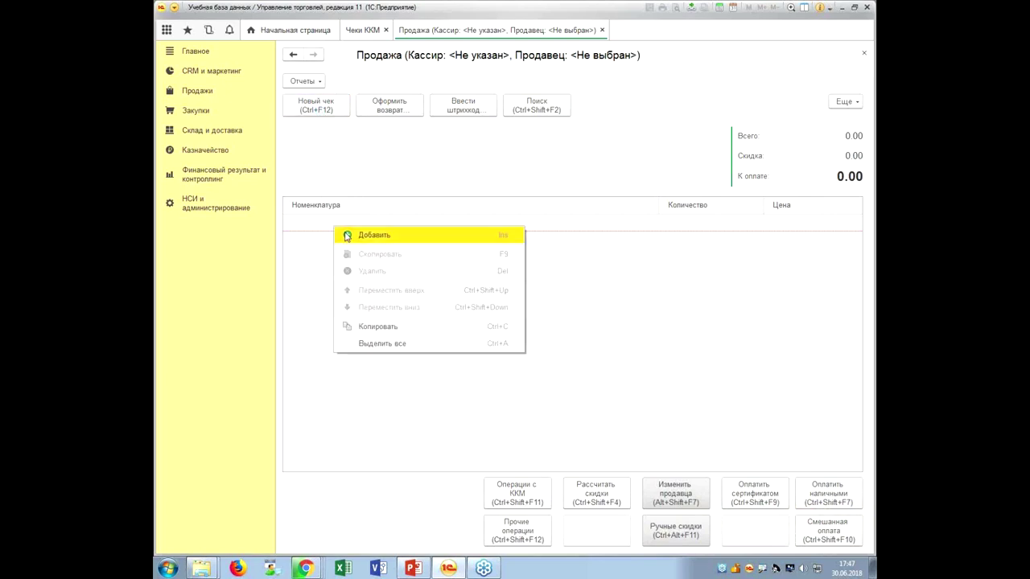
pyautogui.click(346, 235)
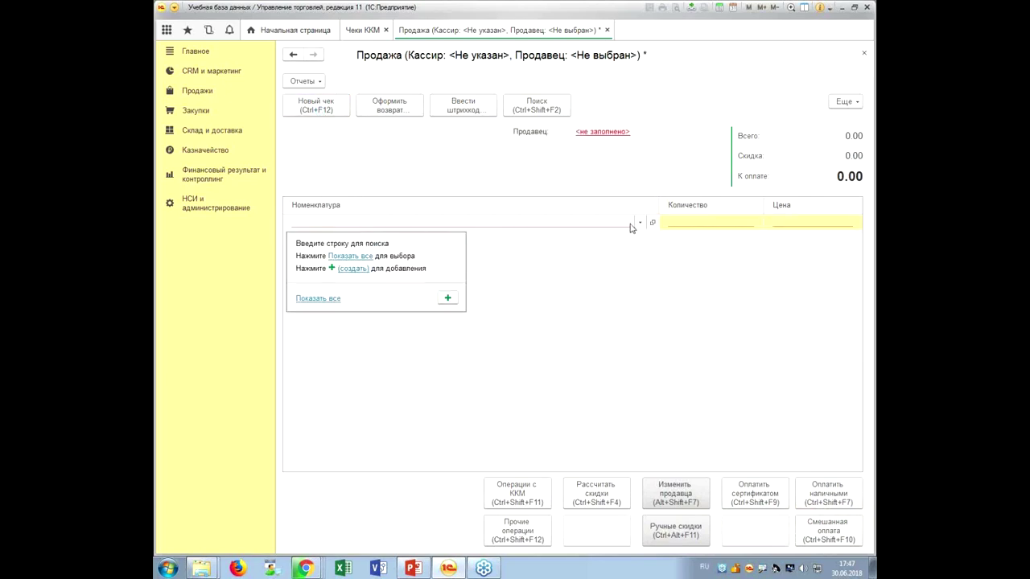
# Try to fill in the receipt's seller and open the sales rules from the user selection, and close the selection
pyautogui.click(609, 133)
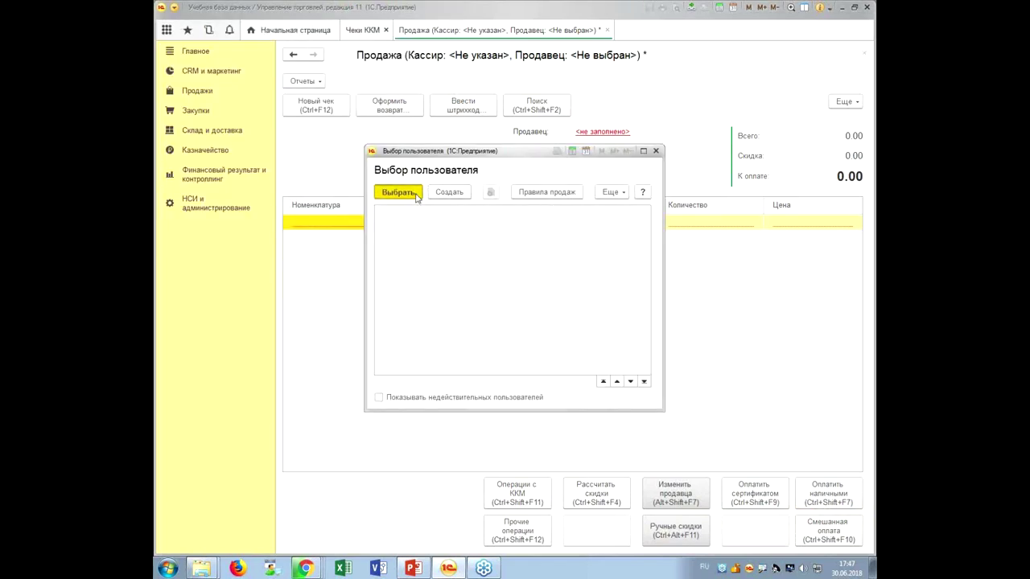
pyautogui.click(546, 194)
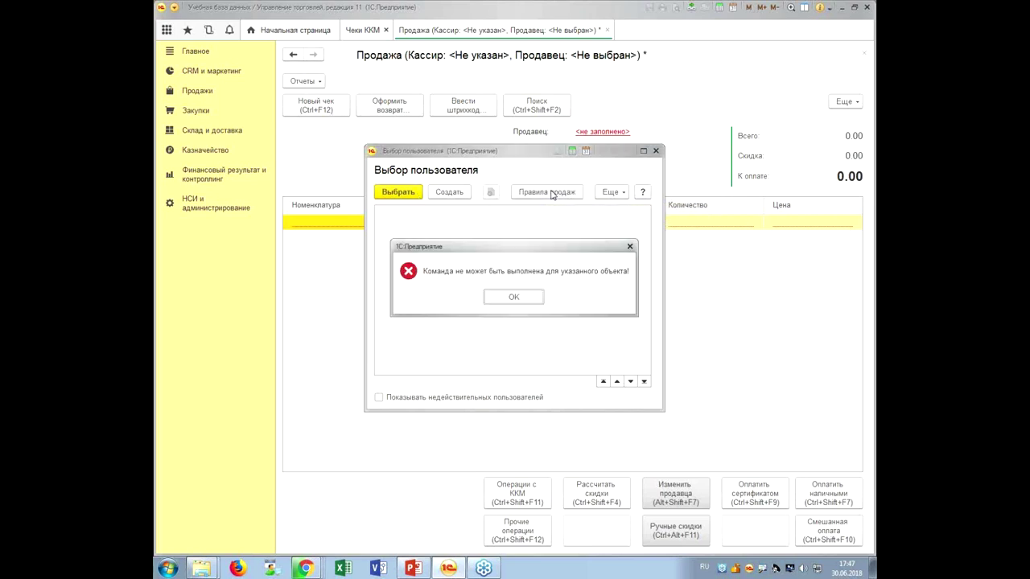
pyautogui.click(526, 299)
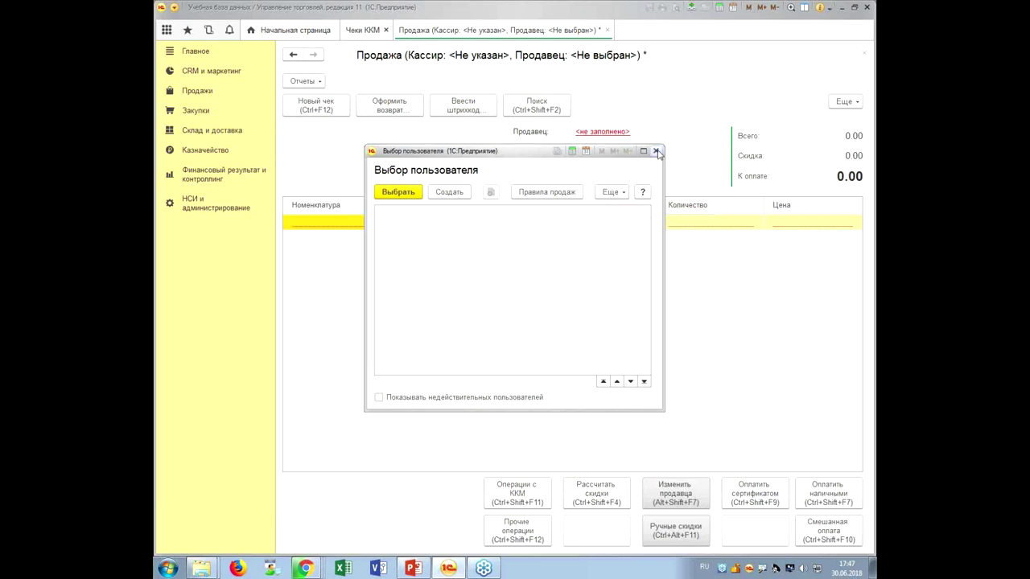
pyautogui.click(655, 151)
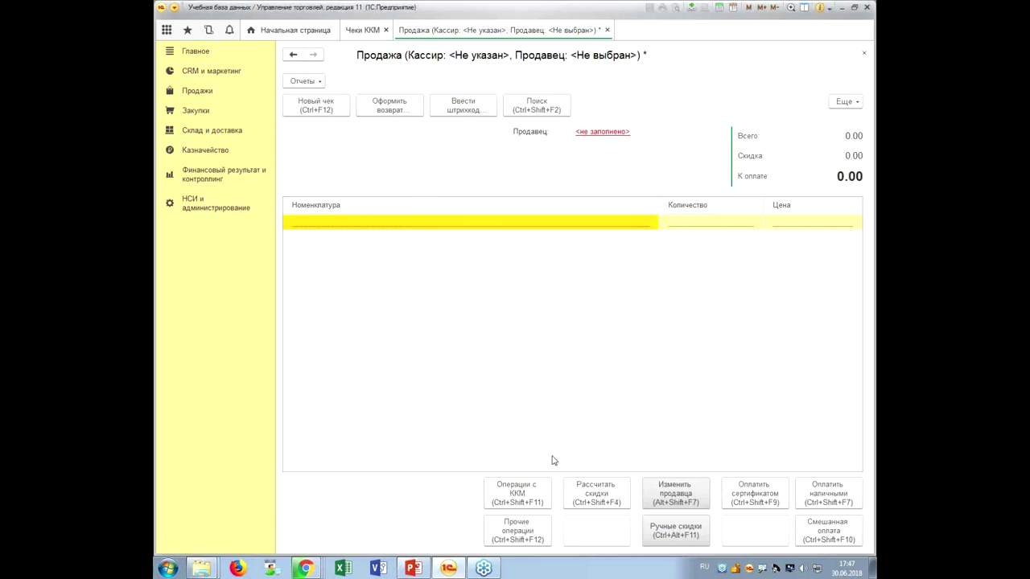
# Check the receipt's other operations, and close the unsaved sale receipt without saving it
pyautogui.click(527, 537)
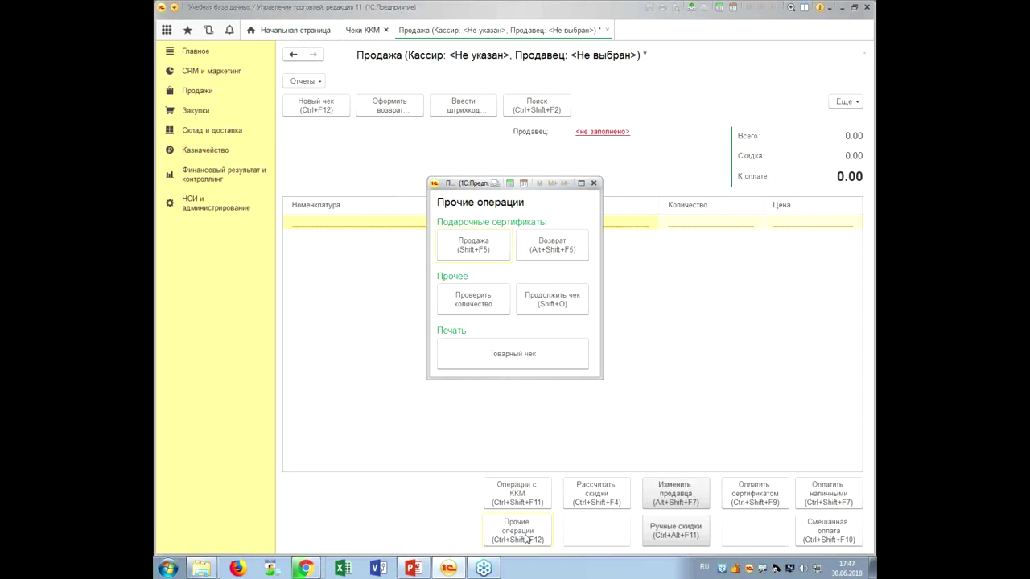
pyautogui.click(593, 183)
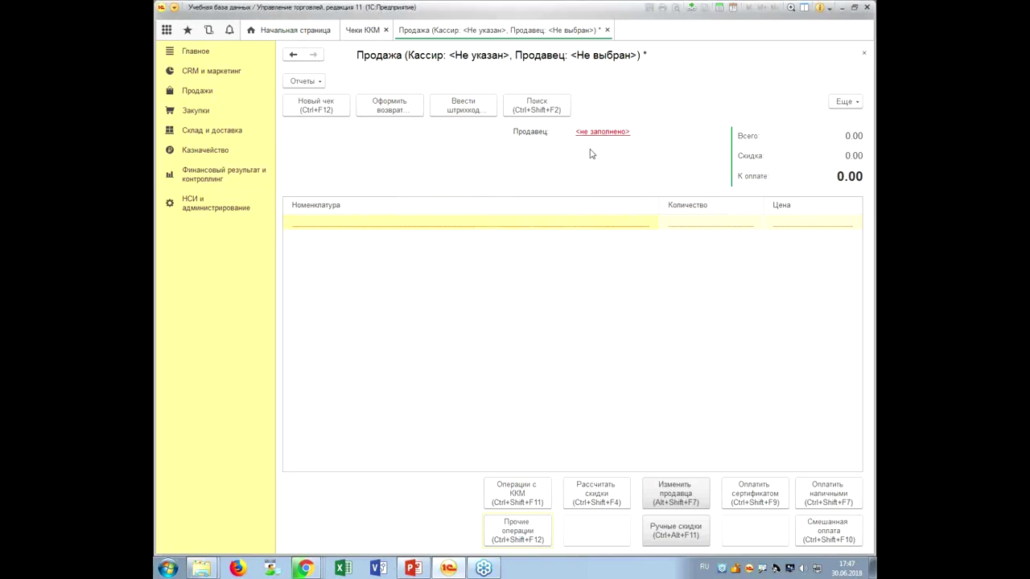
pyautogui.click(607, 30)
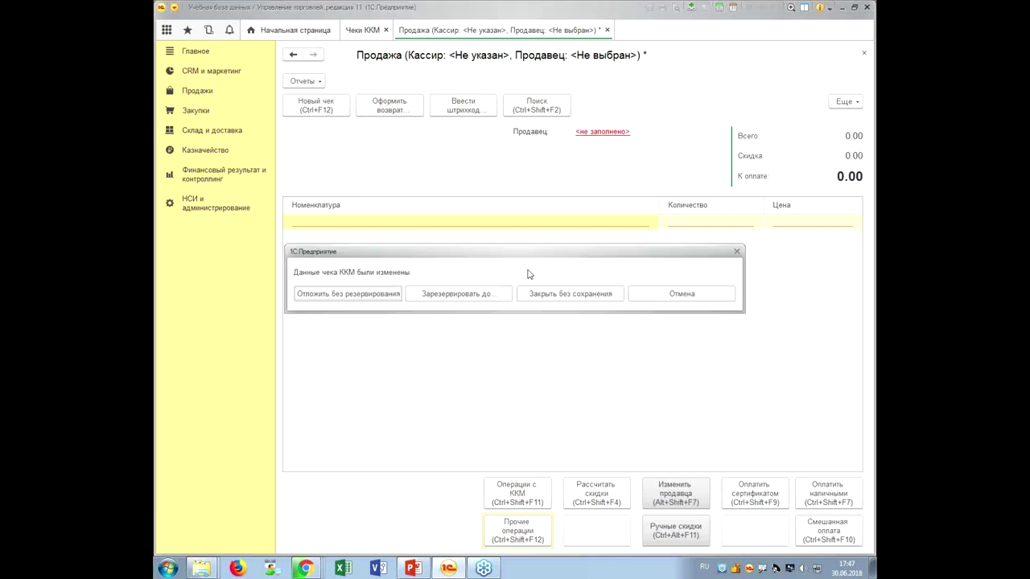
pyautogui.click(588, 296)
# Open the list of users from the user and rights settings in the administration section
pyautogui.click(246, 208)
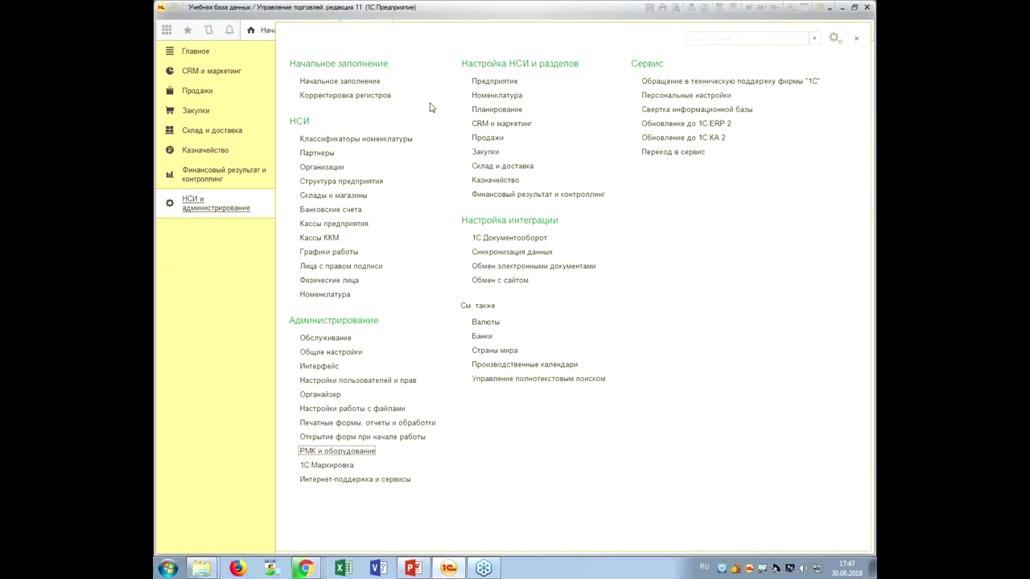
pyautogui.click(370, 380)
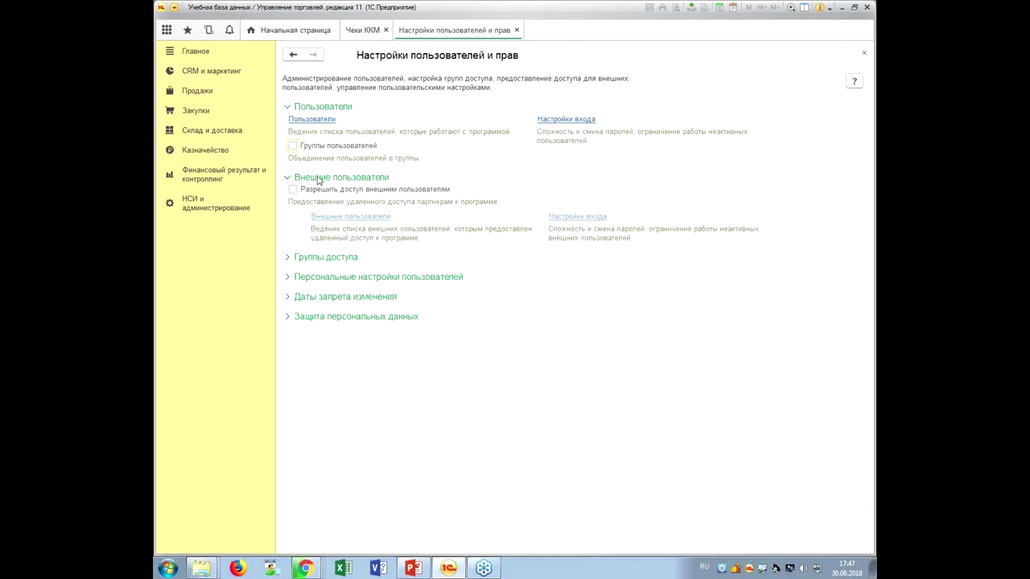
pyautogui.click(318, 120)
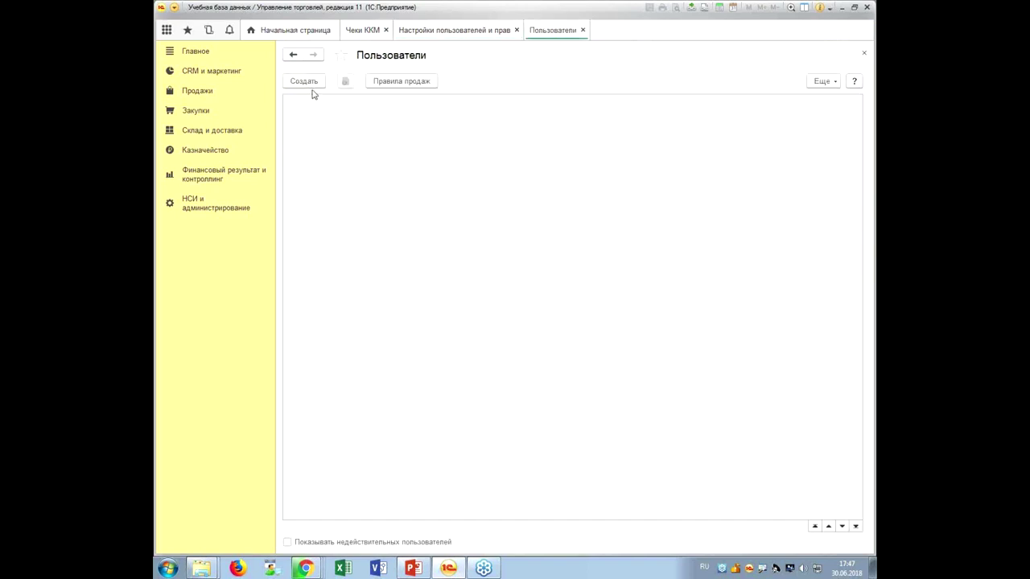
# Create a user with the full name and login name Администратор, confirm adding the first user to the Администраторы access group, and save it
pyautogui.click(305, 82)
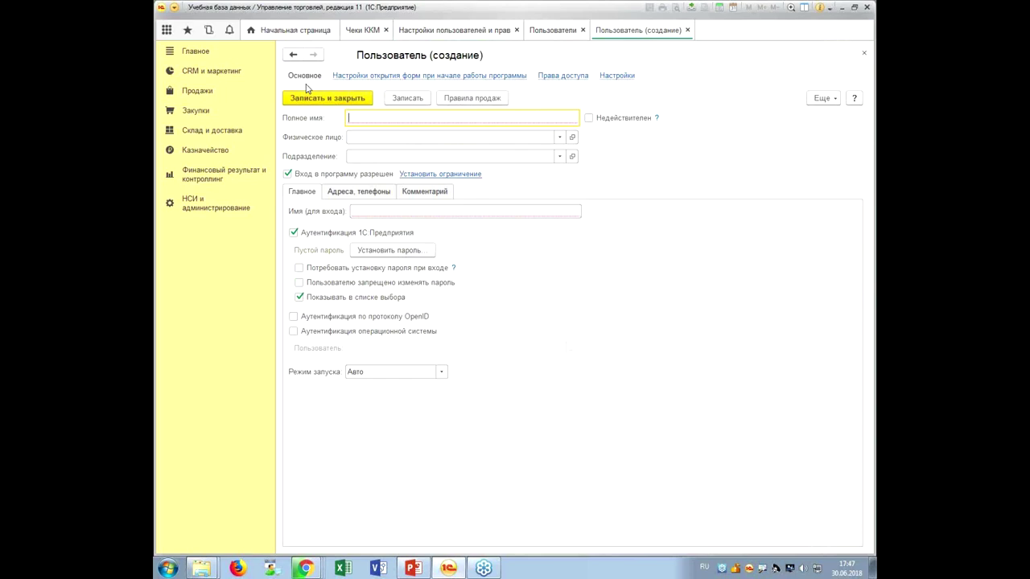
pyautogui.write('A')
pyautogui.write('дминистратор')
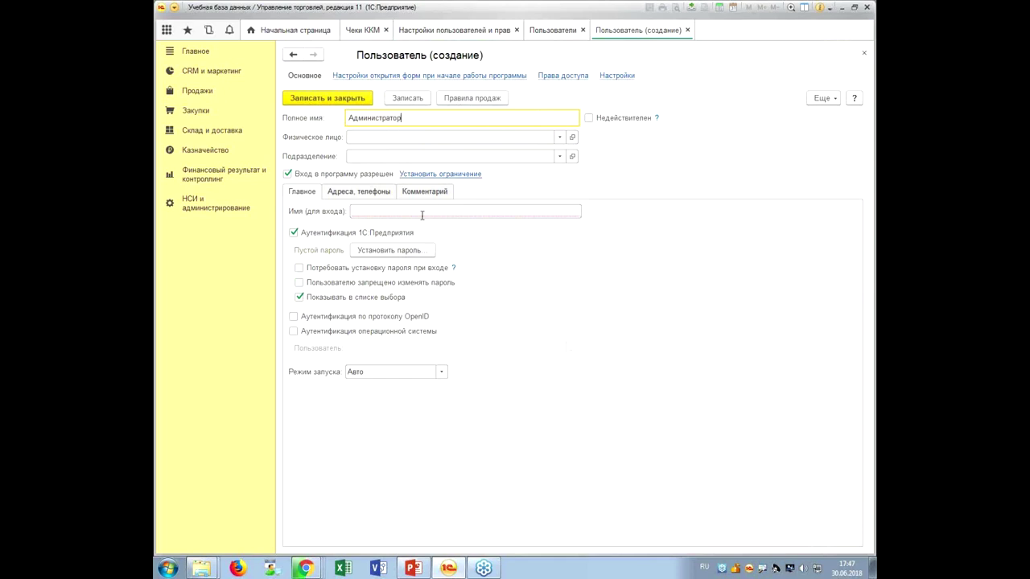
pyautogui.press('Tab')
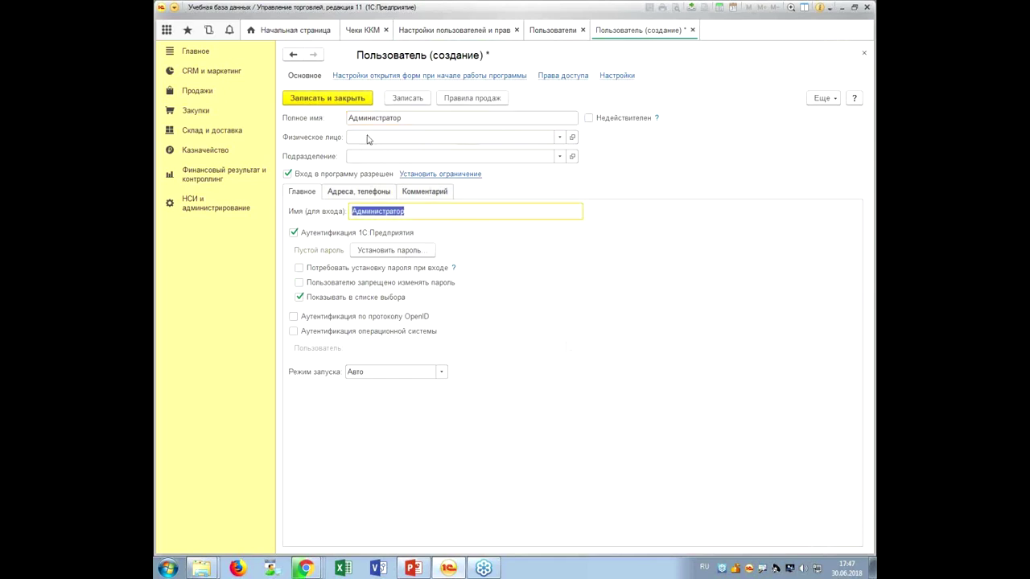
pyautogui.click(326, 98)
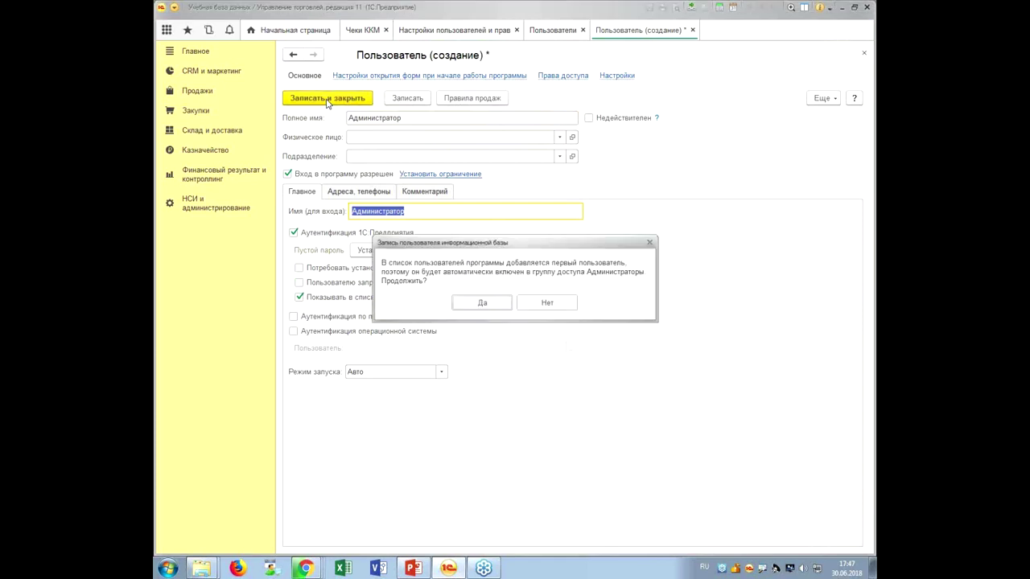
pyautogui.click(474, 306)
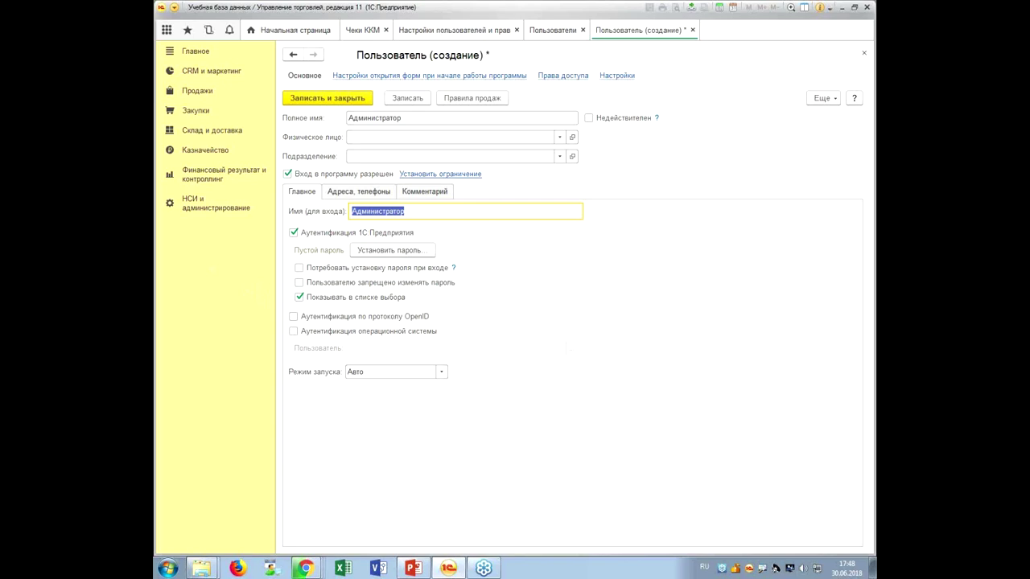
pyautogui.hotkey('alt', 'shift')
pyautogui.hotkey('alt', 'shift')
pyautogui.hotkey('ctrl', 'Return')
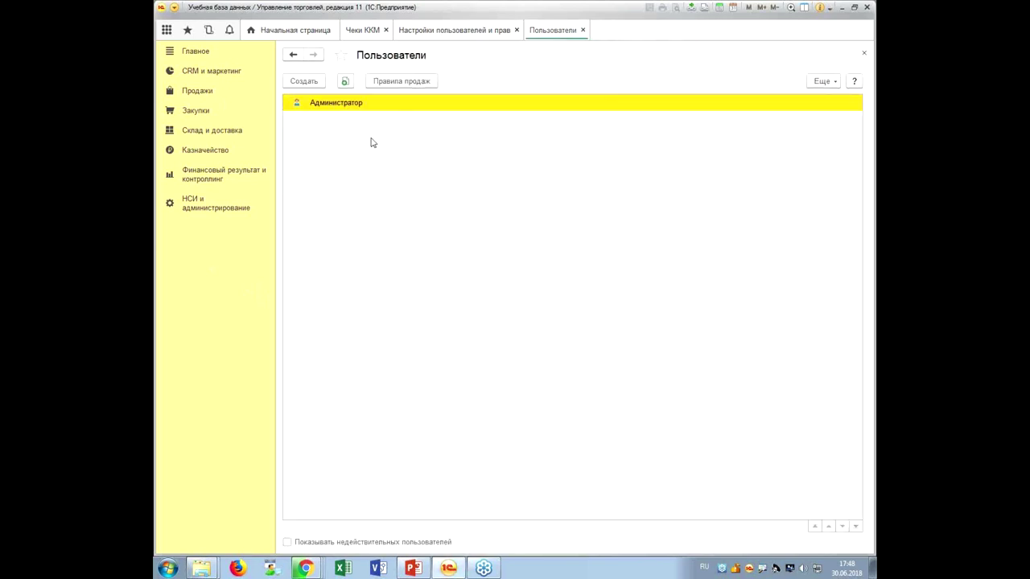
# Close the Управление торговлей database and minimize the file explorer window behind it
pyautogui.click(866, 7)
pyautogui.click(480, 293)
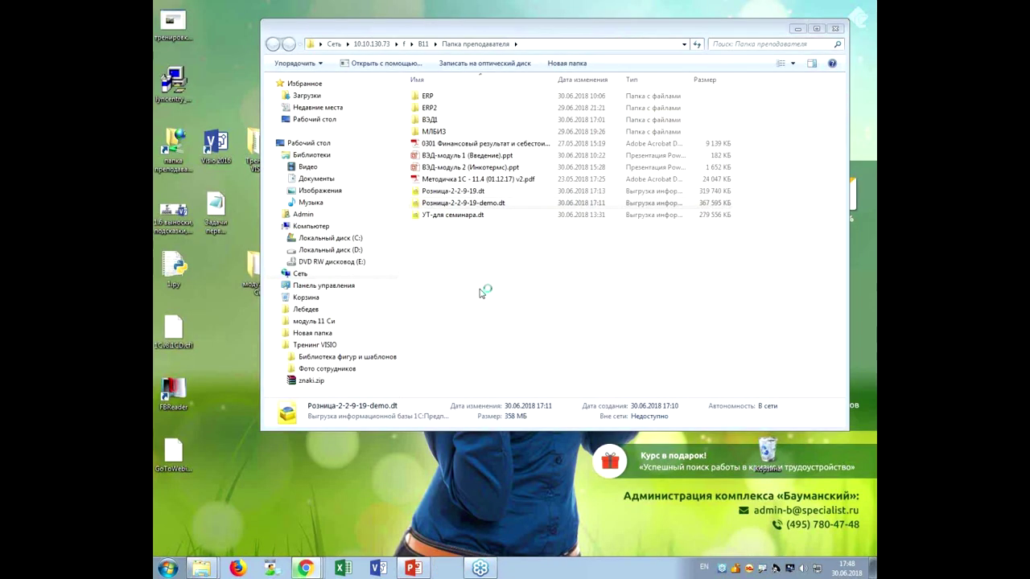
pyautogui.click(797, 29)
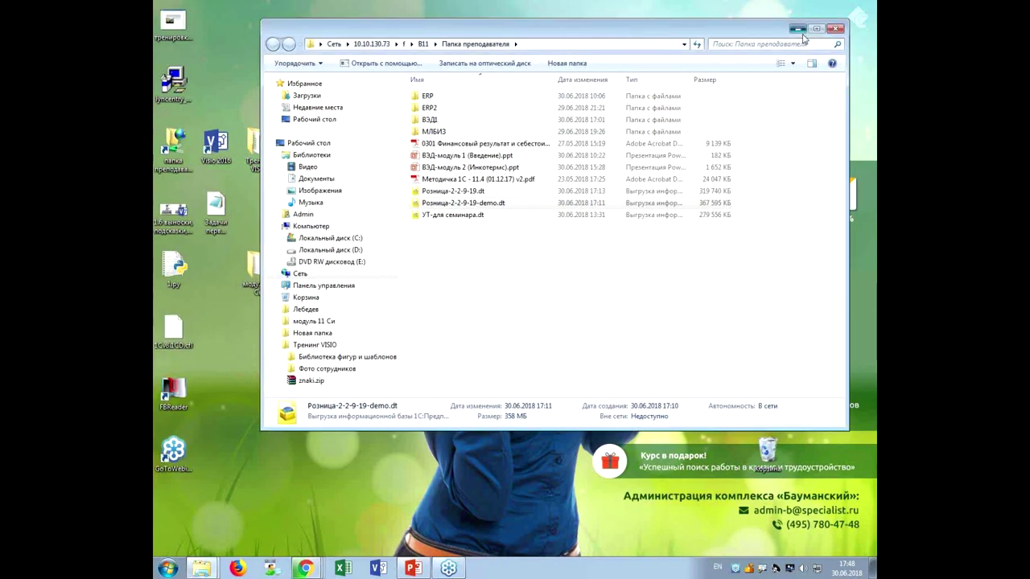
# Start 1С:Предприятие again and log in to the database as Администратор with an empty password
pyautogui.click(167, 568)
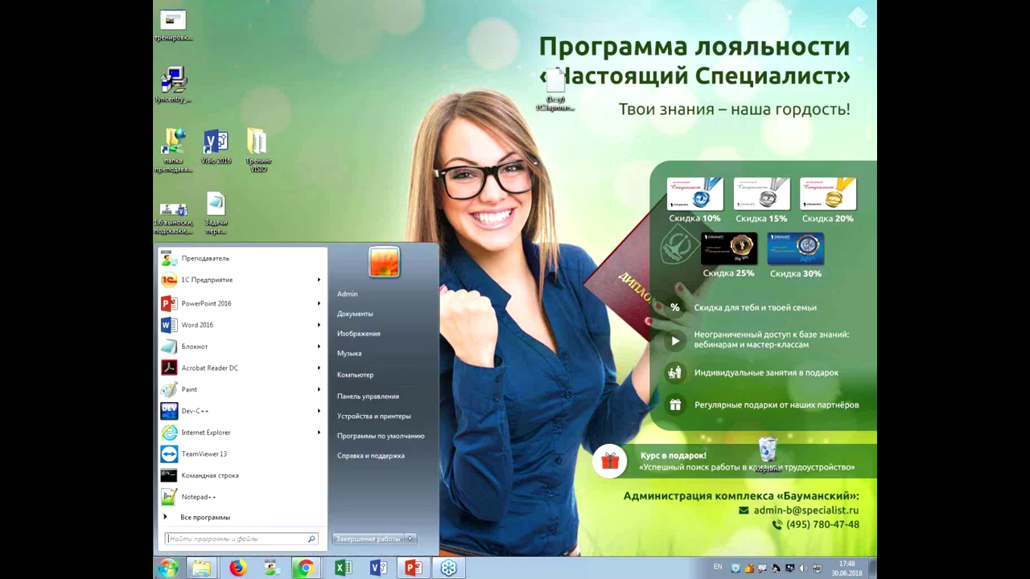
pyautogui.click(201, 279)
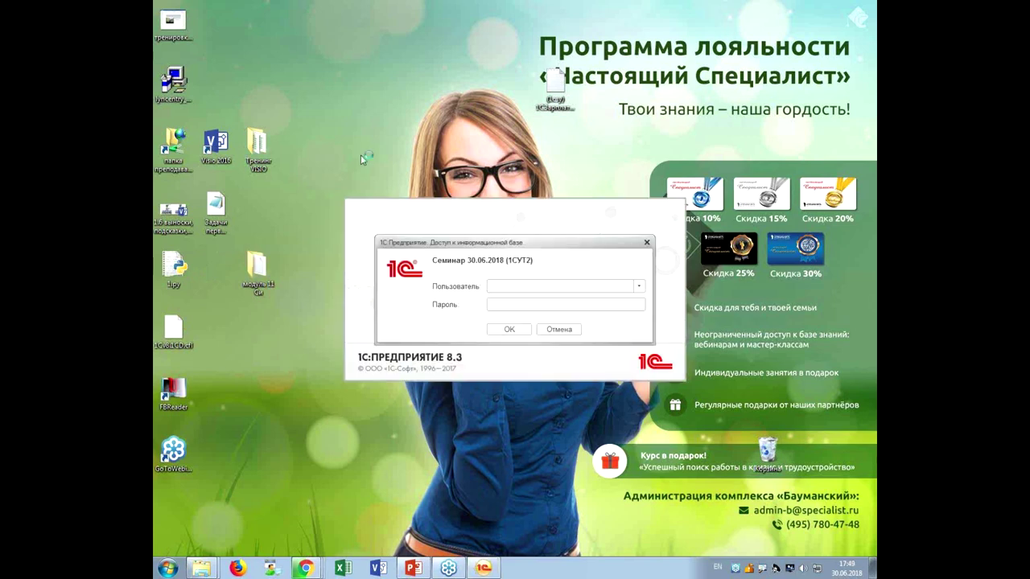
pyautogui.click(639, 287)
pyautogui.click(602, 303)
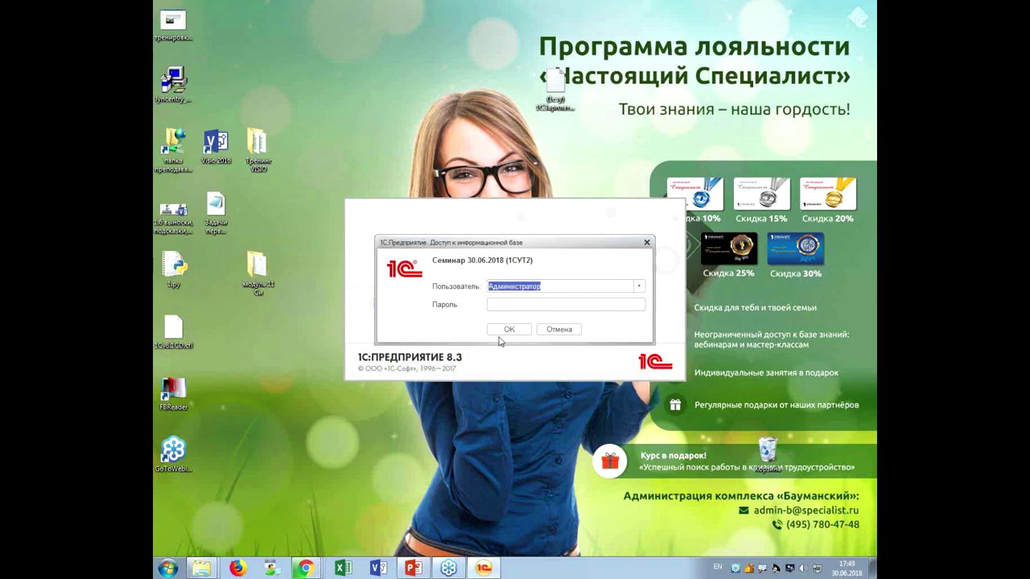
pyautogui.click(499, 330)
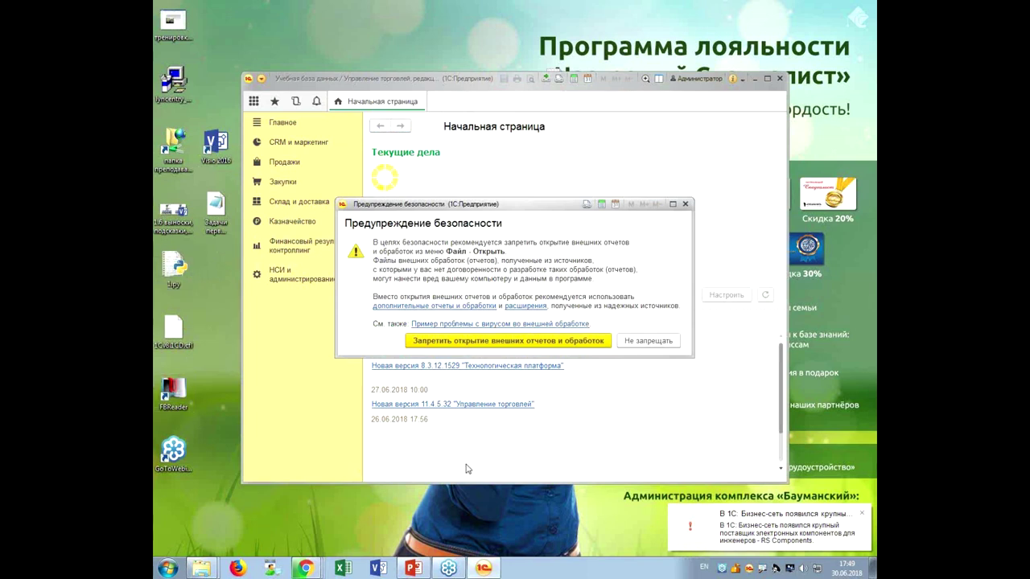
# Keep opening external reports and data processors allowed, decline the program restart, and maximize the program window
pyautogui.click(631, 344)
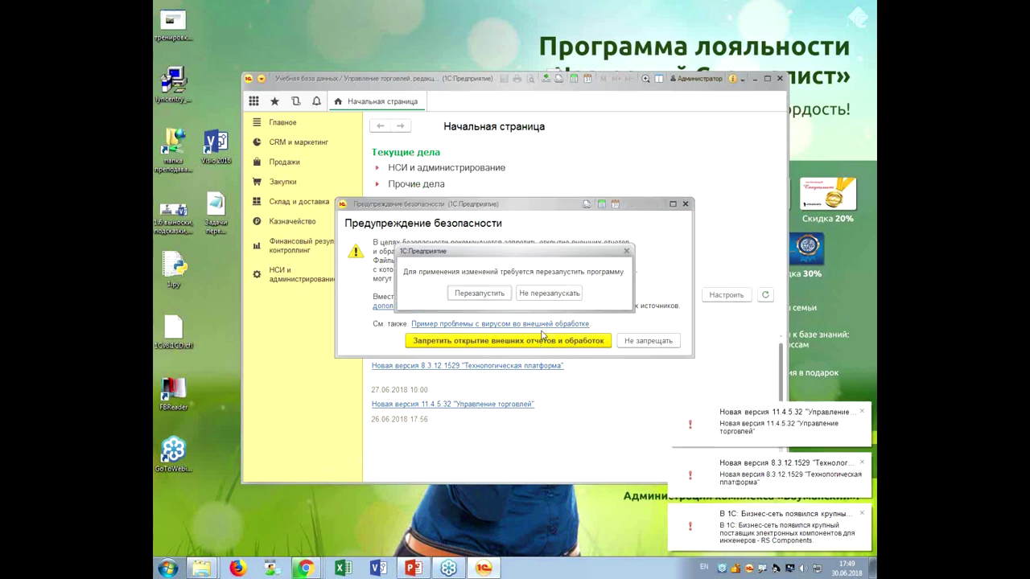
pyautogui.click(547, 293)
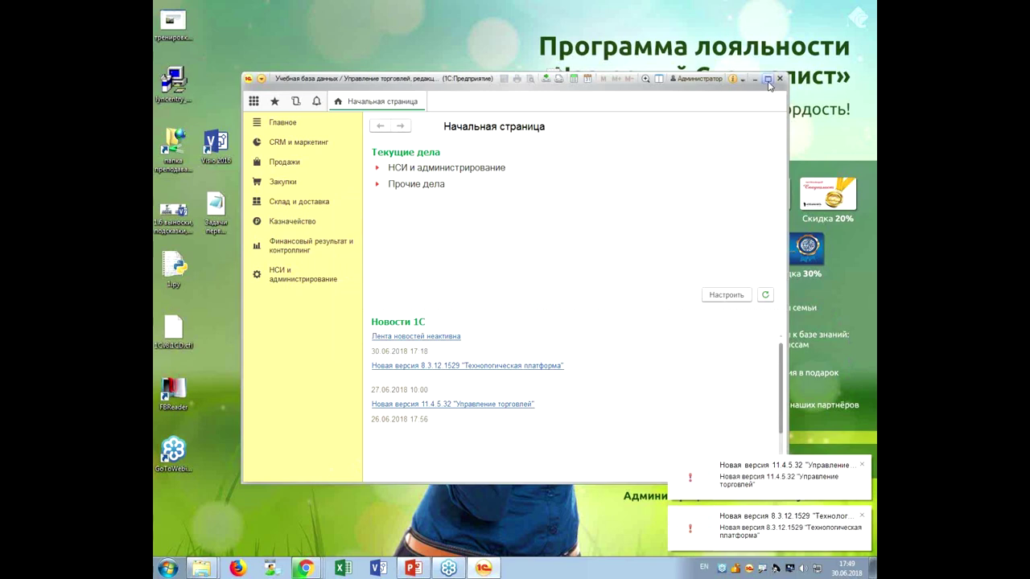
pyautogui.click(767, 78)
# Open the Чеки ККМ list in the sales section and choose the Фискальный регистратор cash register
pyautogui.click(198, 95)
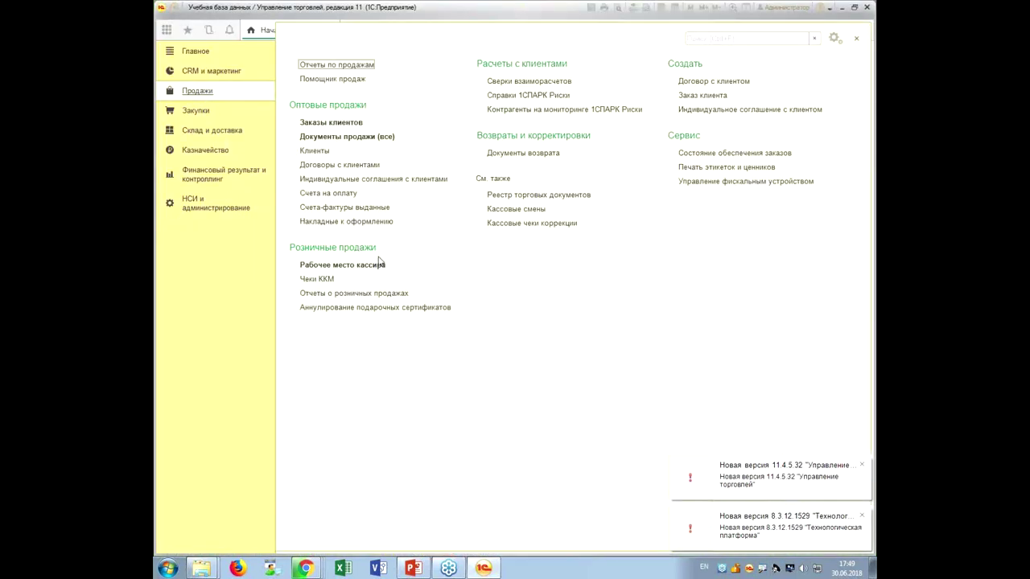
pyautogui.click(325, 278)
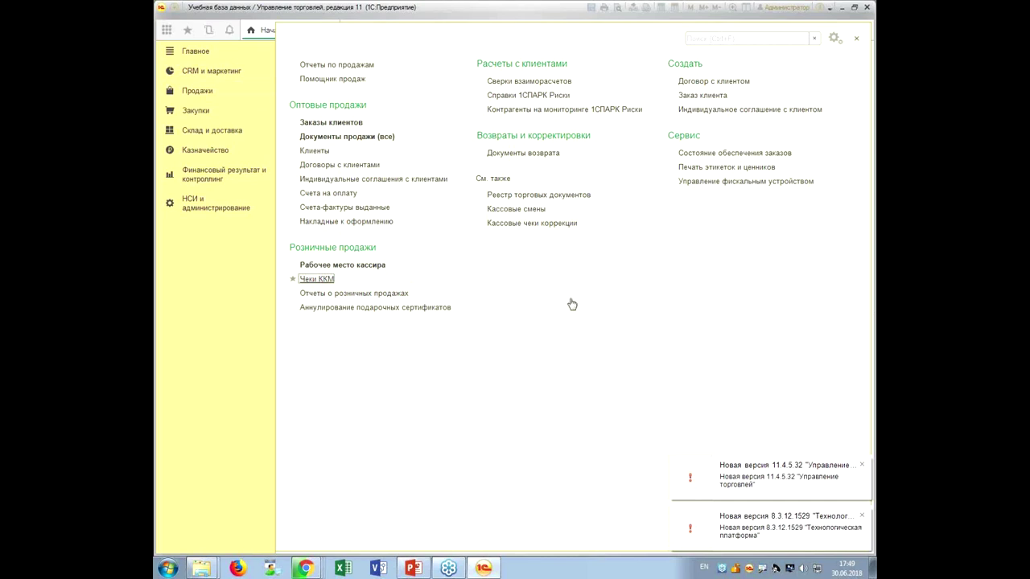
pyautogui.click(460, 80)
pyautogui.click(447, 99)
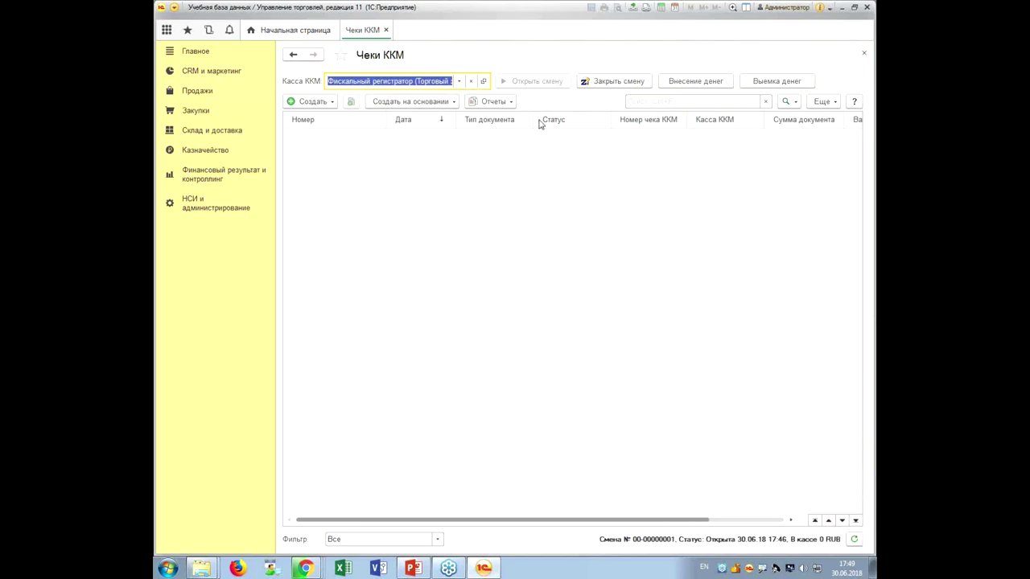
# Create a new Чек ККМ and start a gift certificate sale from its other operations
pyautogui.click(327, 102)
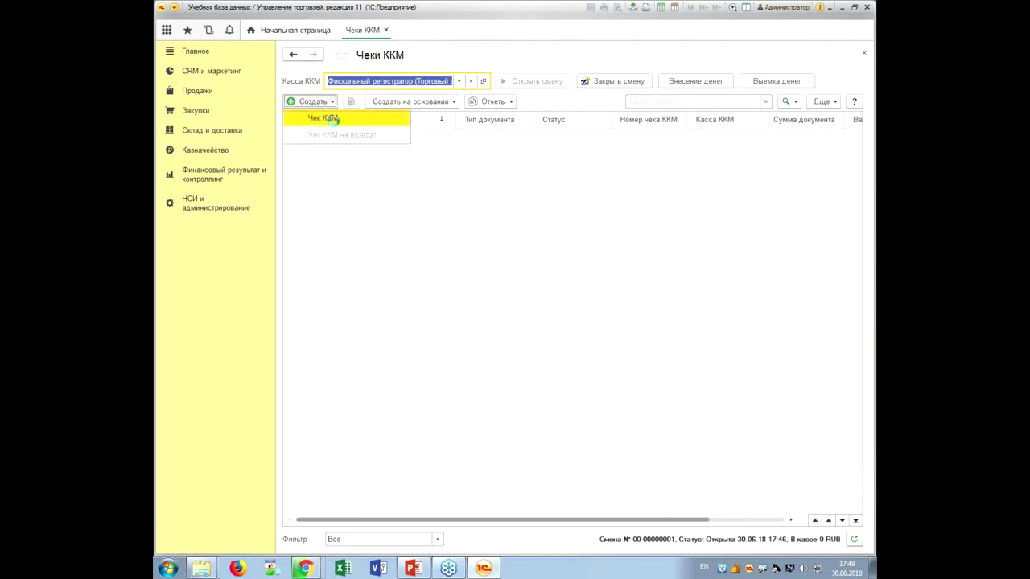
pyautogui.click(324, 118)
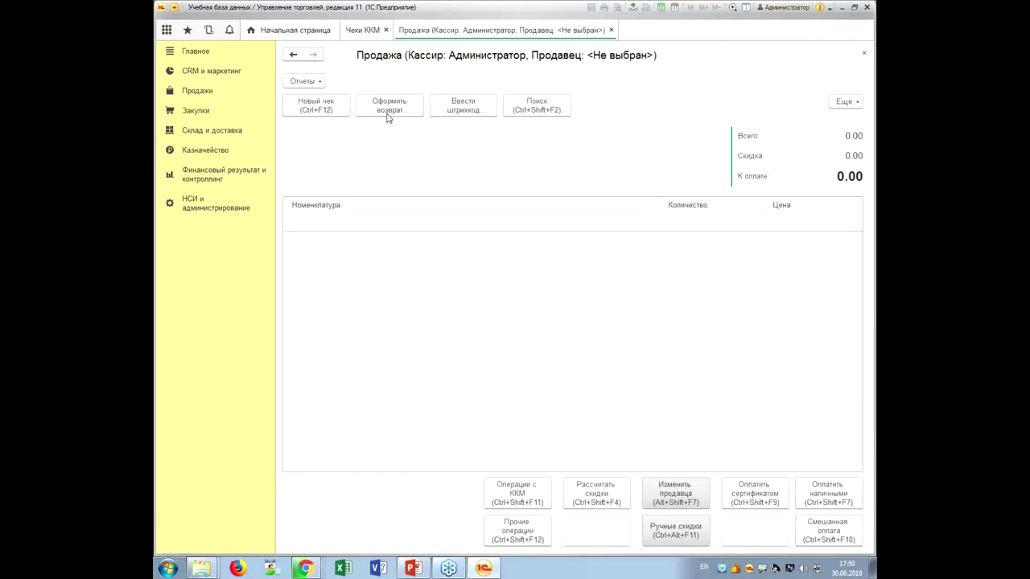
pyautogui.click(505, 523)
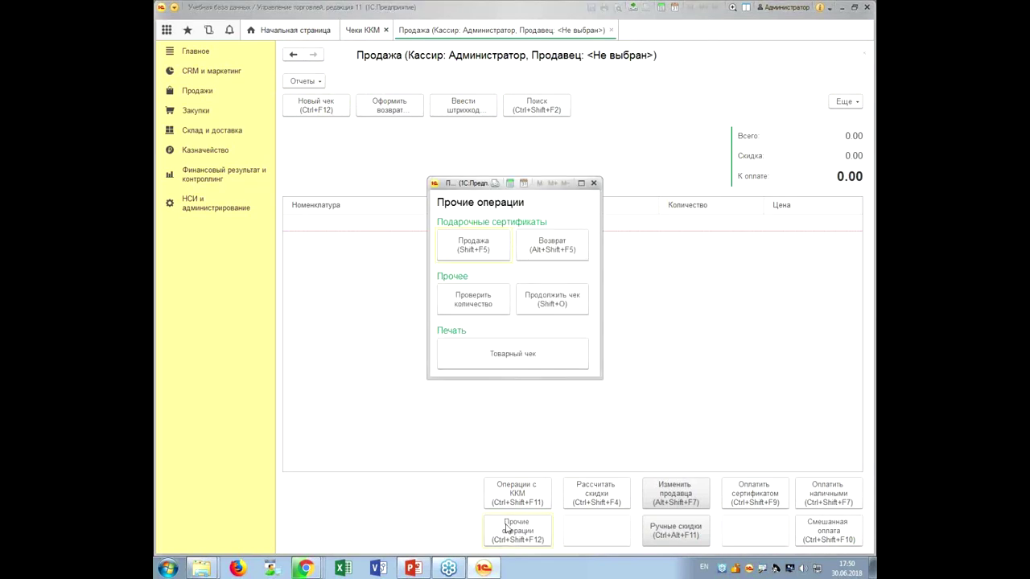
pyautogui.click(487, 253)
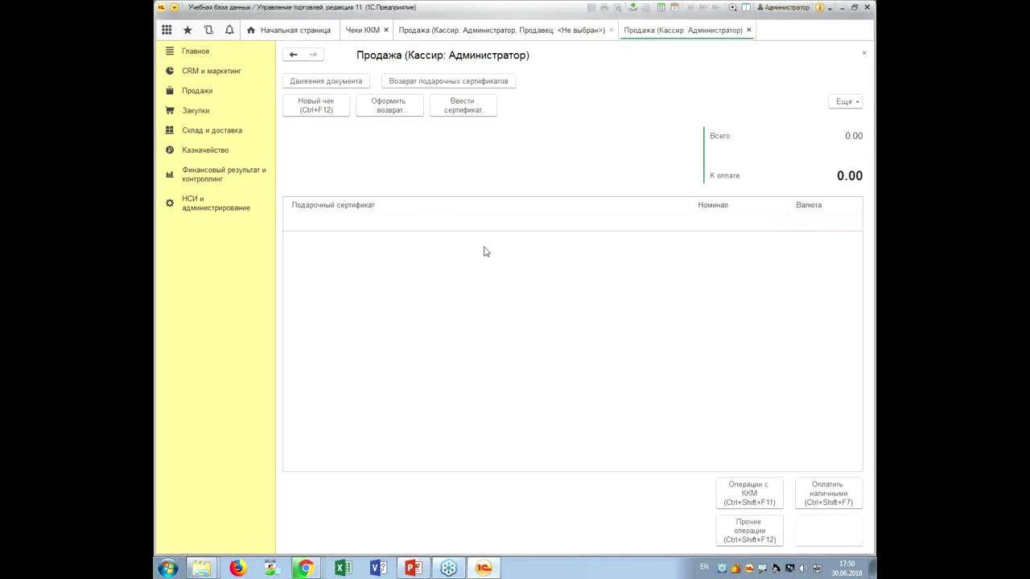
# Add the gift certificate with barcode 1111 to the sale and dismiss the notification
pyautogui.click(470, 115)
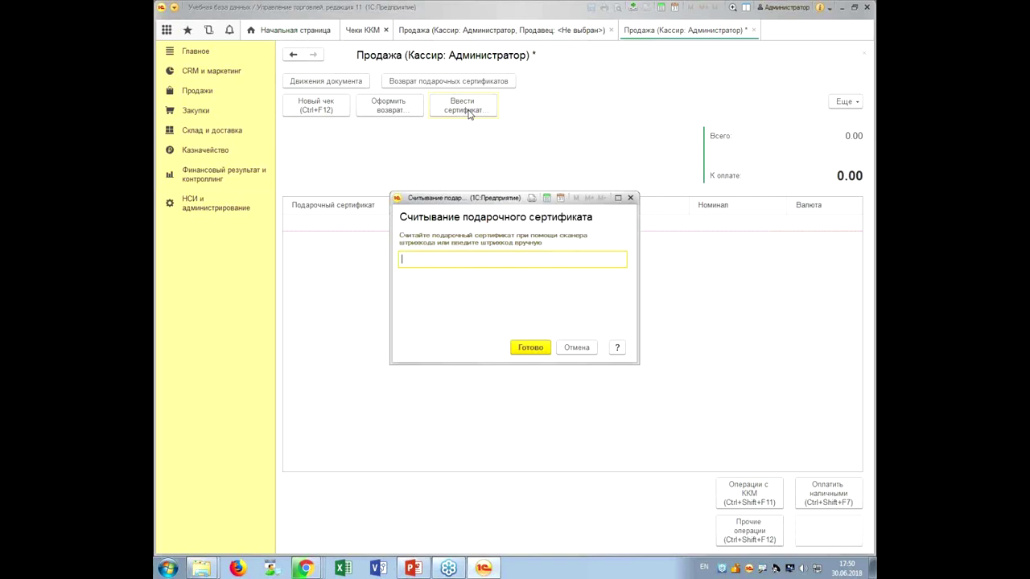
pyautogui.write('1111')
pyautogui.click(530, 347)
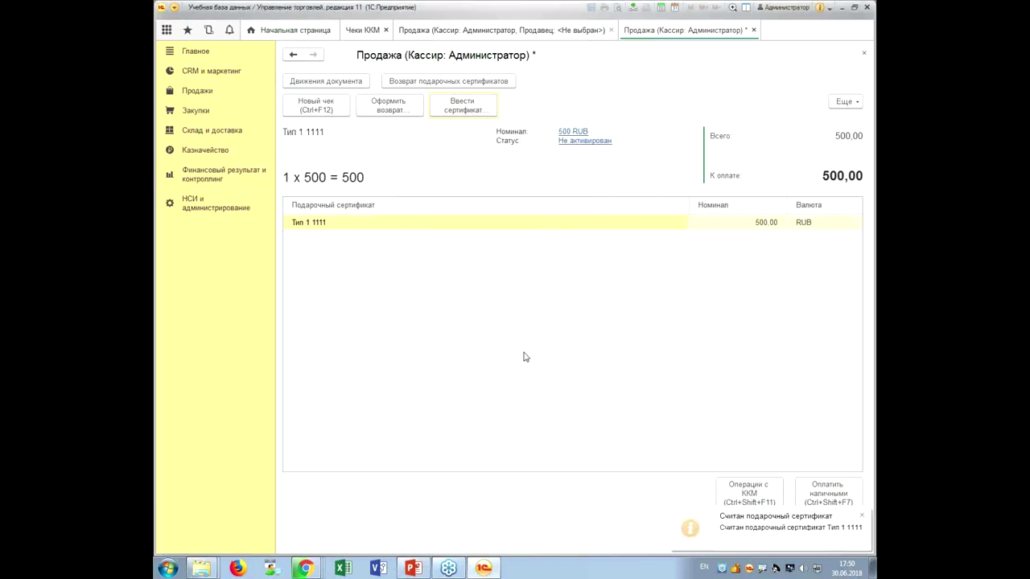
pyautogui.click(861, 516)
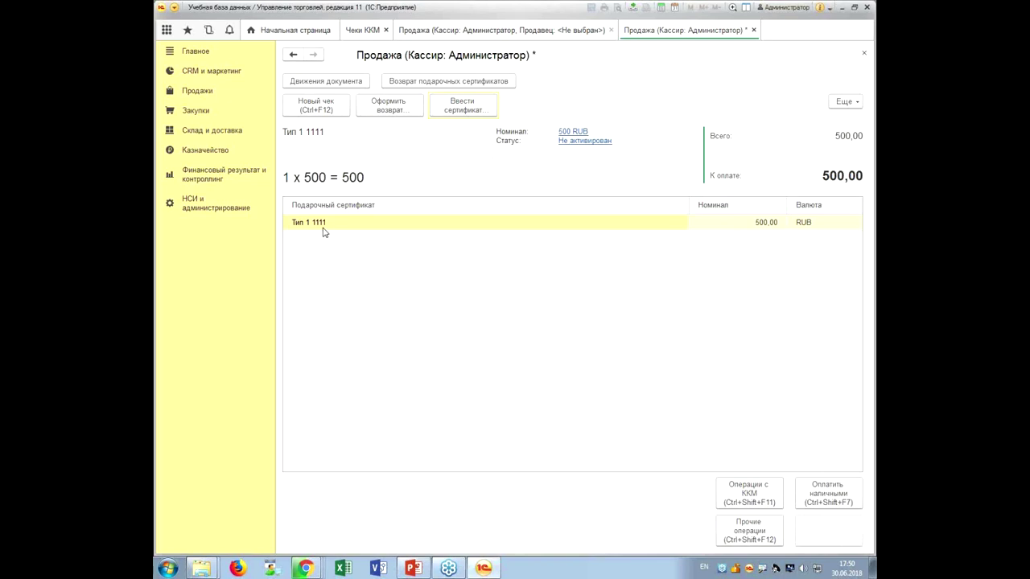
# Add the gift certificates with barcodes 1112, 1113 and 1114 to the sale
pyautogui.click(475, 114)
pyautogui.write('1112')
pyautogui.press('Return')
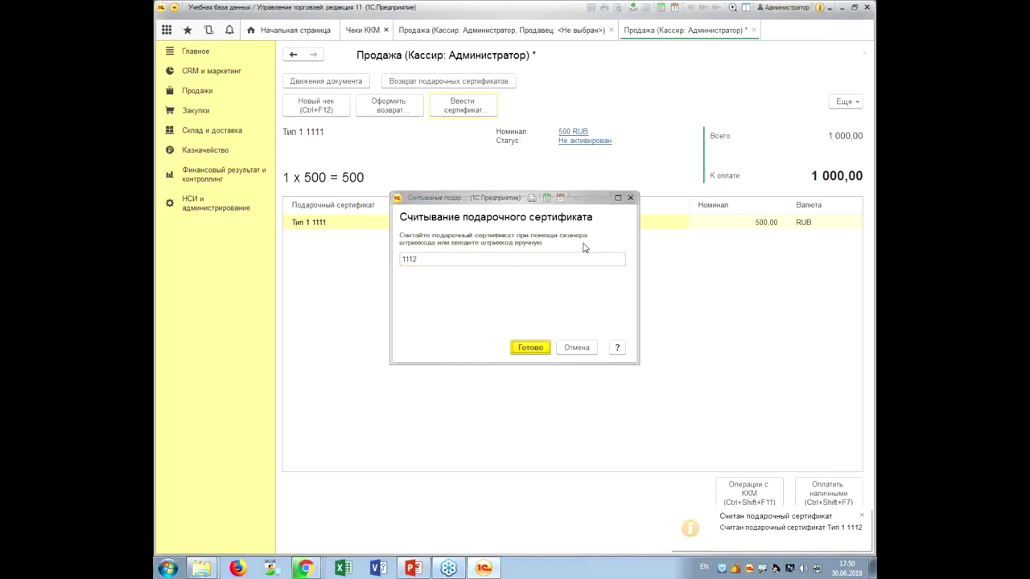
pyautogui.click(462, 115)
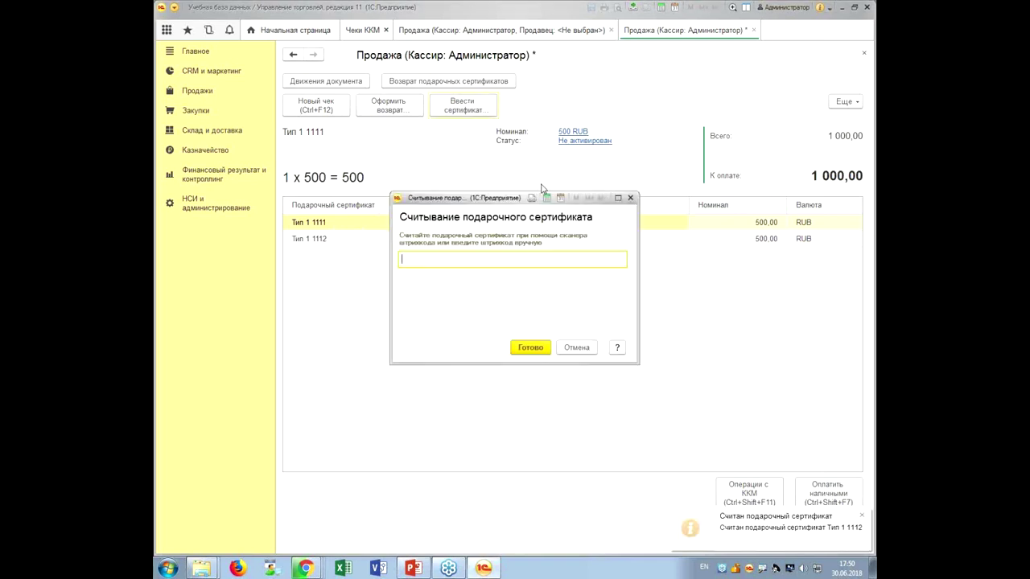
pyautogui.write('1113')
pyautogui.press('Return')
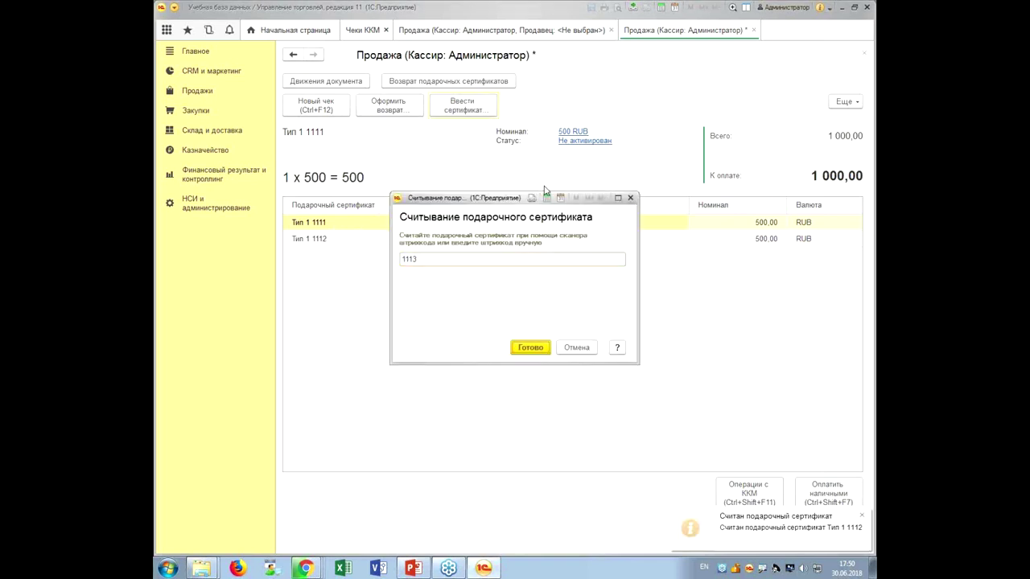
pyautogui.click(485, 114)
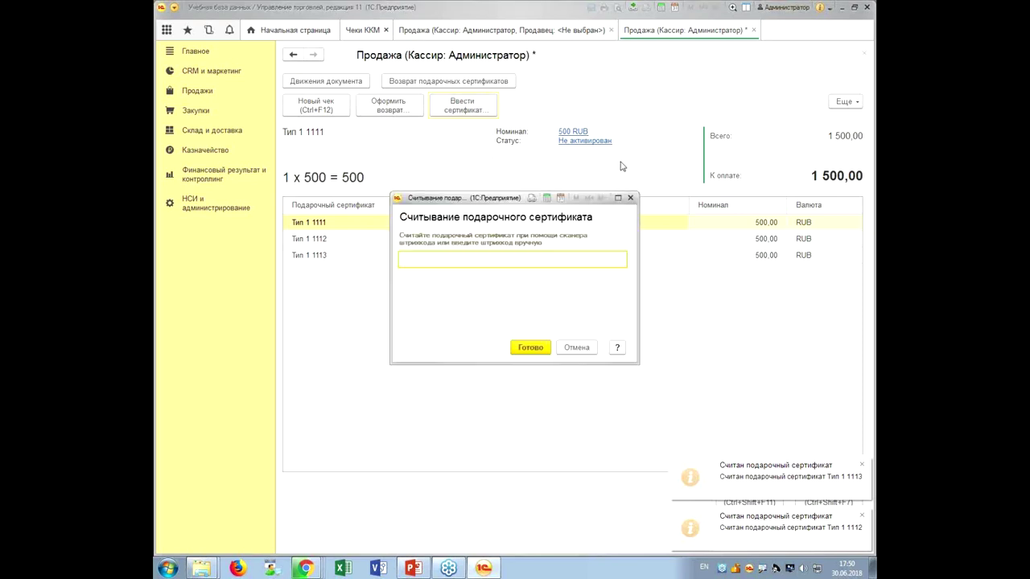
pyautogui.write('1114')
pyautogui.press('Return')
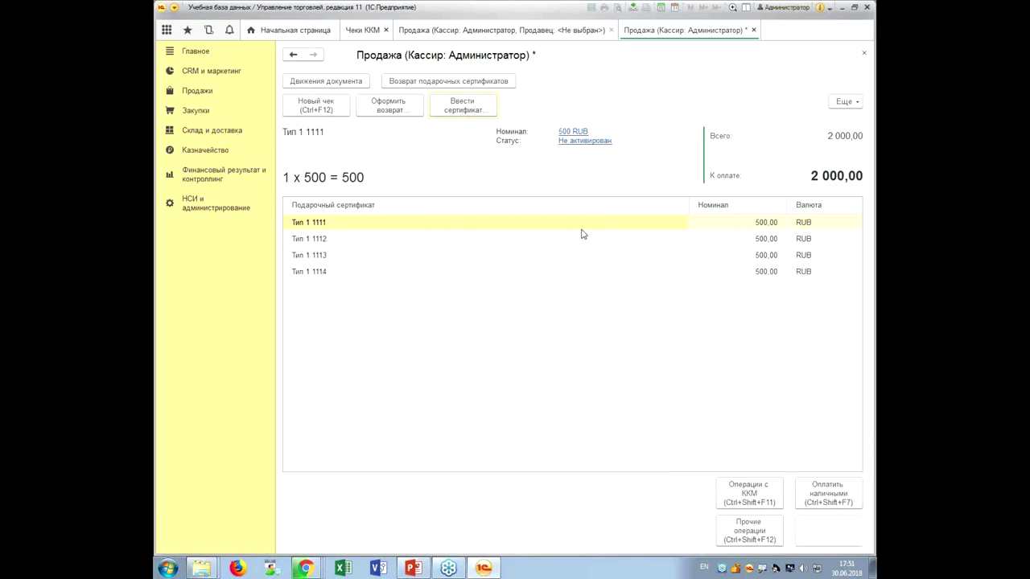
# Pay for the gift certificates with 2000 in cash and issue the receipt
pyautogui.click(844, 490)
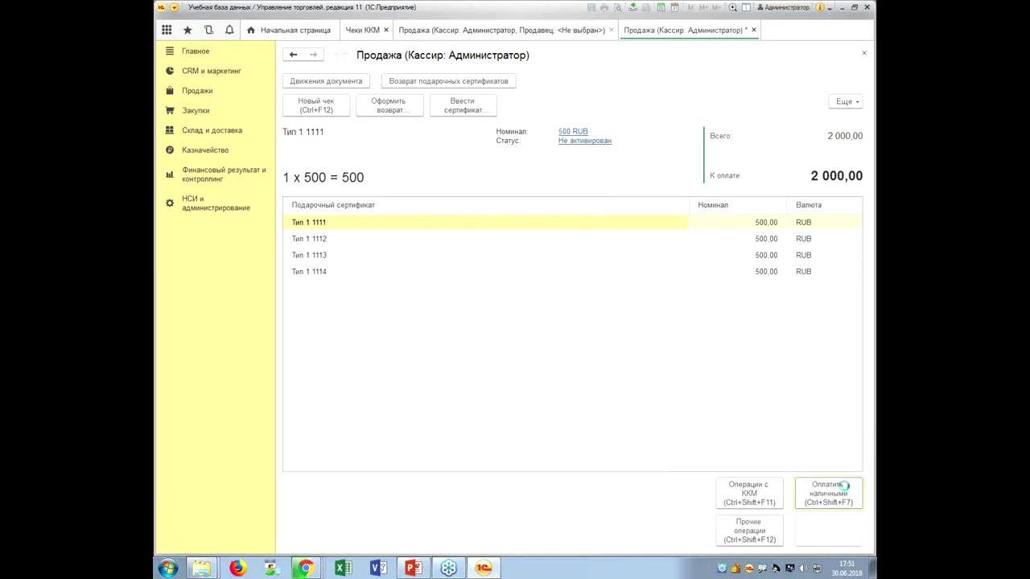
pyautogui.write('4')
pyautogui.press('BackSpace')
pyautogui.write('2000')
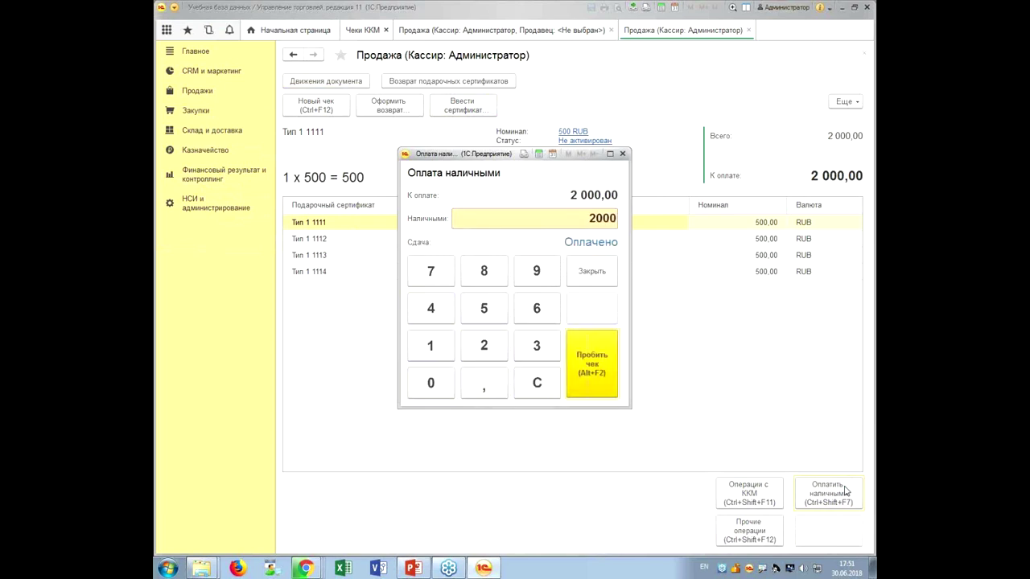
pyautogui.click(602, 383)
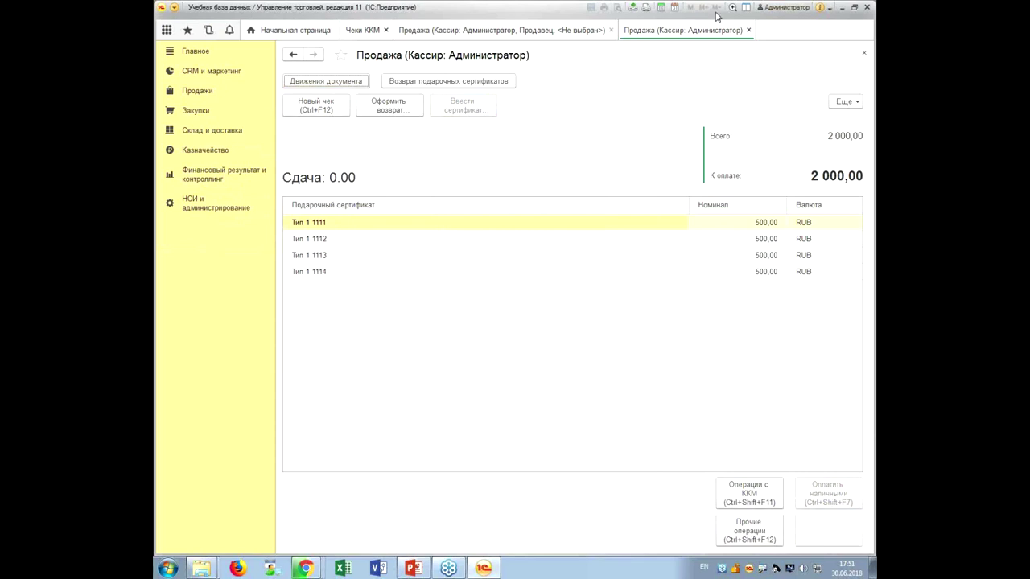
# Close the paid certificate sale and the empty sale form to return to the Чеки ККМ list
pyautogui.click(748, 30)
pyautogui.click(748, 30)
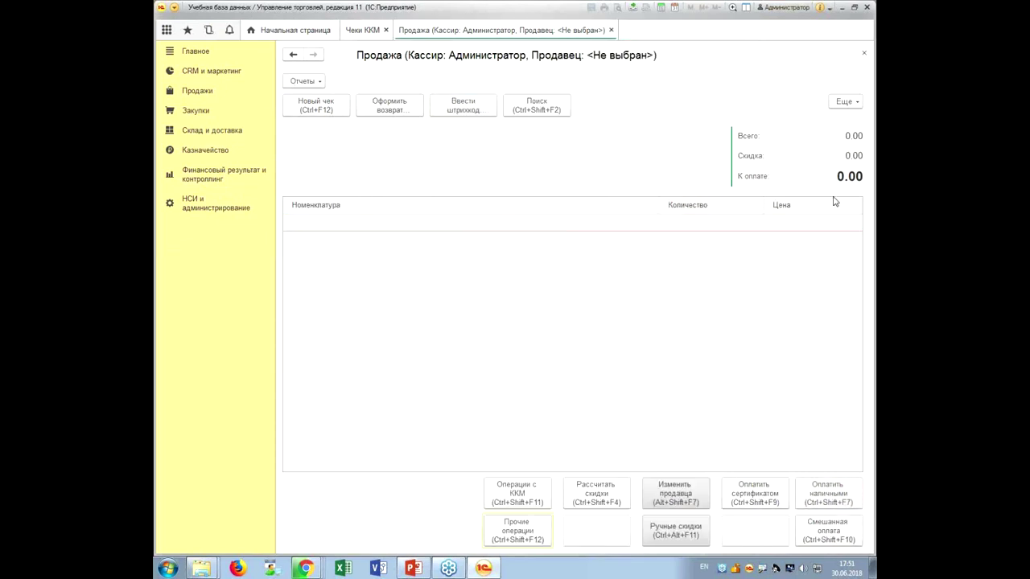
pyautogui.click(864, 53)
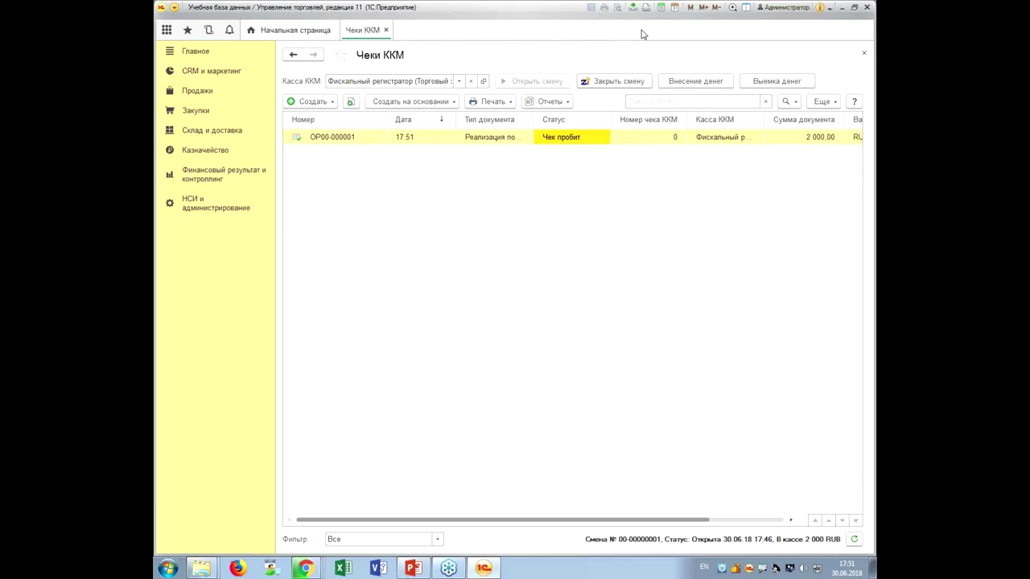
# Close the cash register shift, look through the sections of its retail sales report, and post and close the report
pyautogui.click(613, 81)
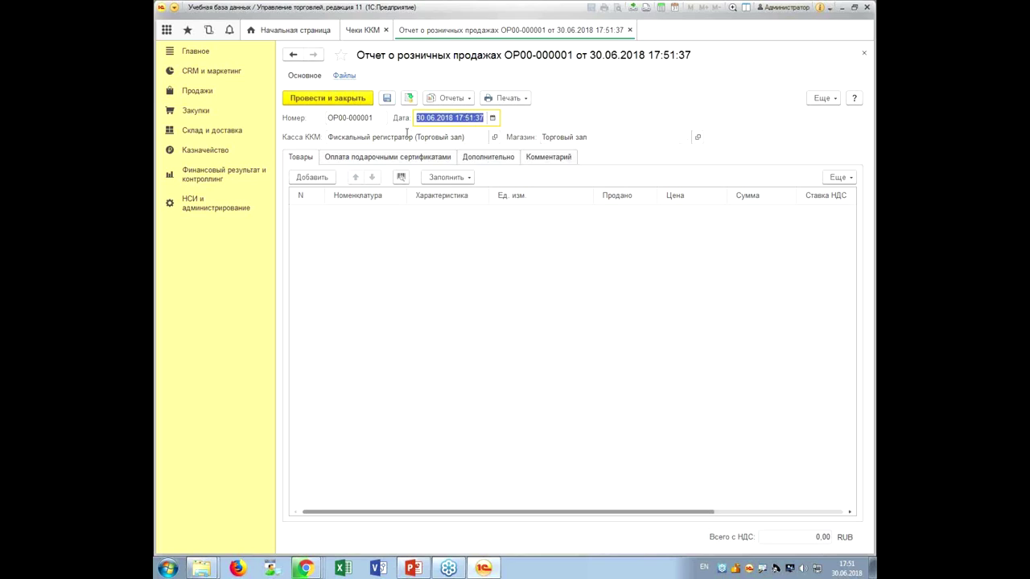
pyautogui.click(385, 158)
pyautogui.click(477, 158)
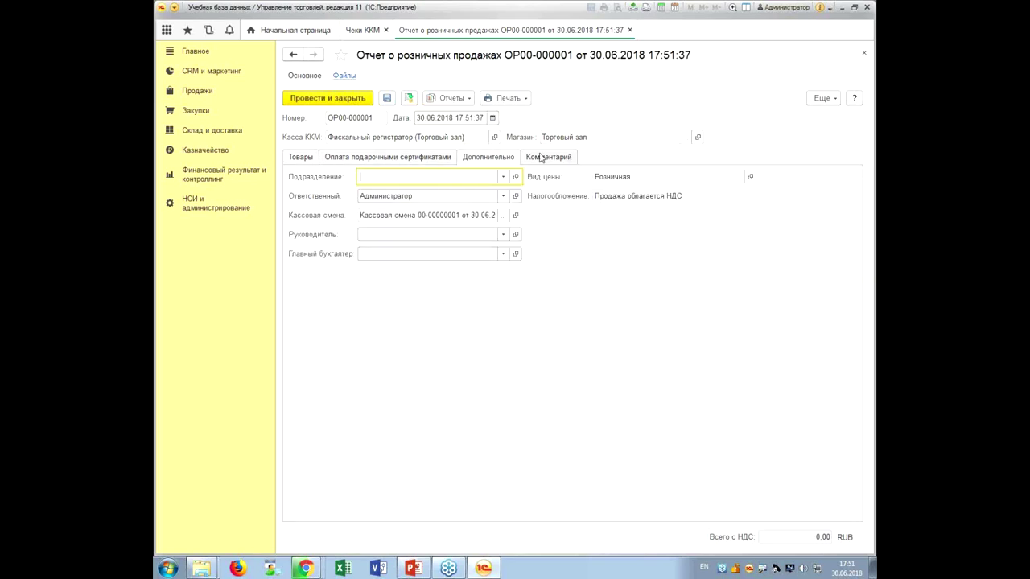
pyautogui.click(540, 158)
pyautogui.click(304, 157)
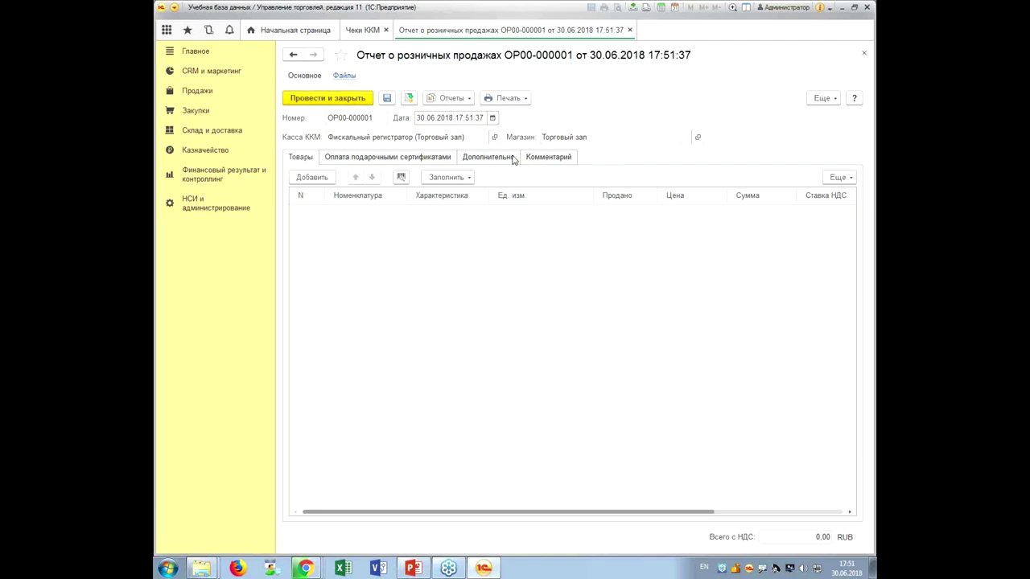
pyautogui.click(342, 98)
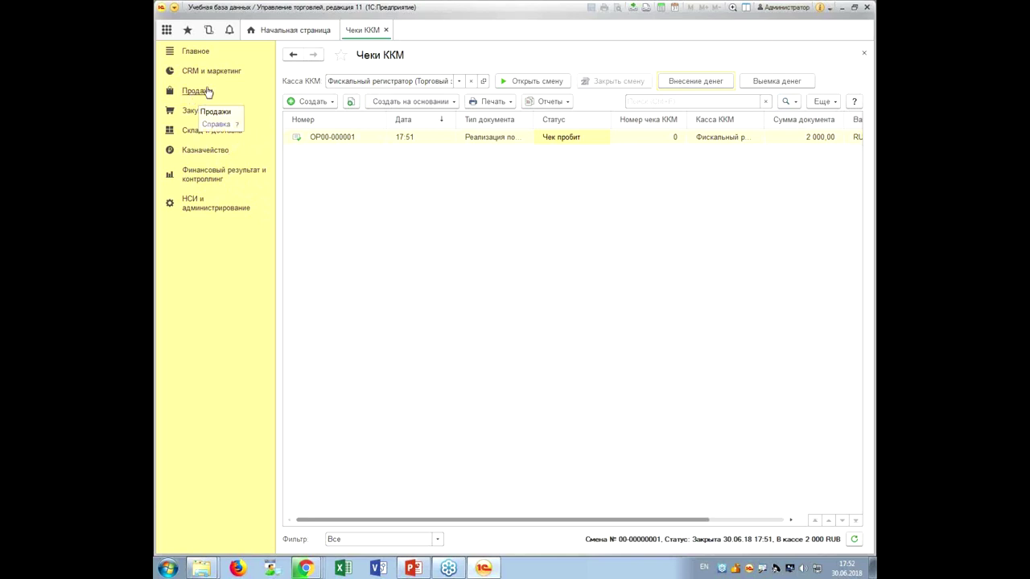
# Check the statuses and balances of the gift certificates of type Тип 1, and close the certificate types list
pyautogui.click(205, 71)
pyautogui.click(333, 179)
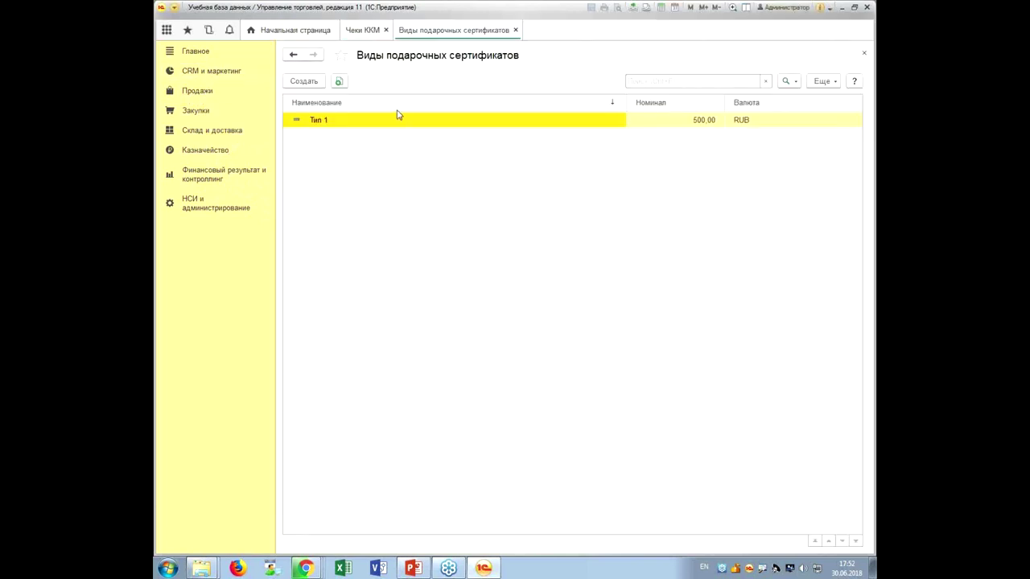
pyautogui.doubleClick(362, 121)
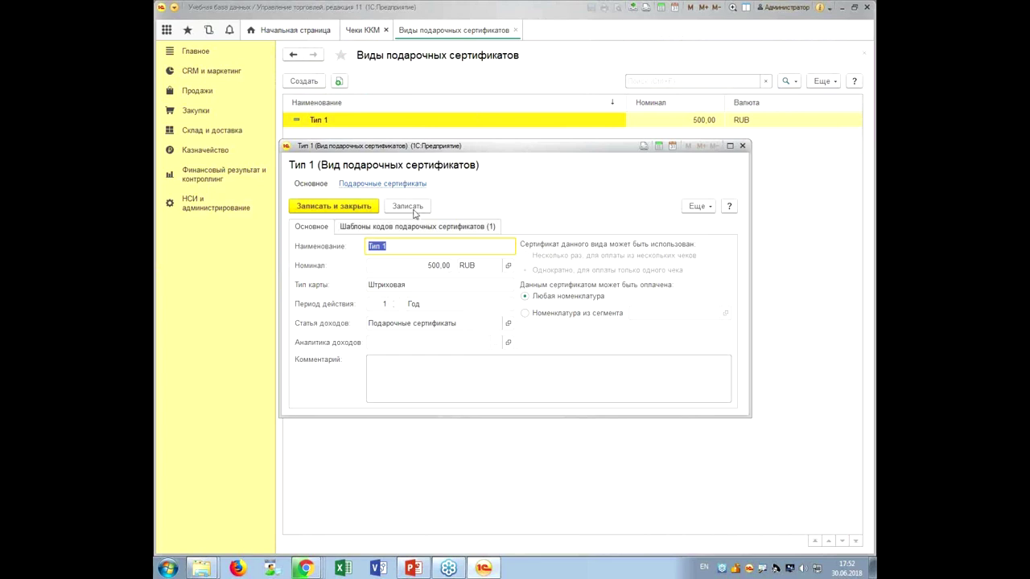
pyautogui.click(383, 183)
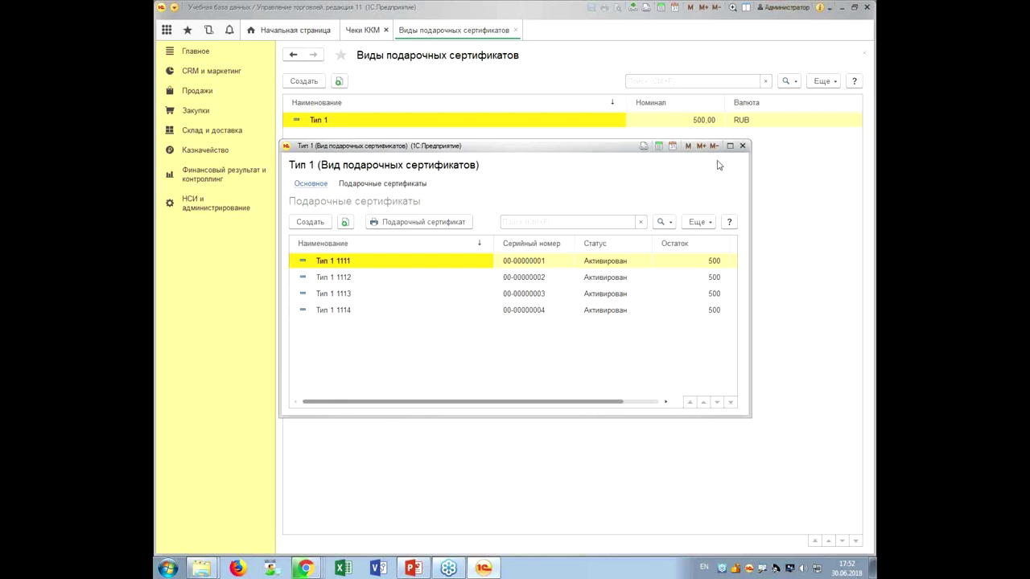
pyautogui.click(741, 146)
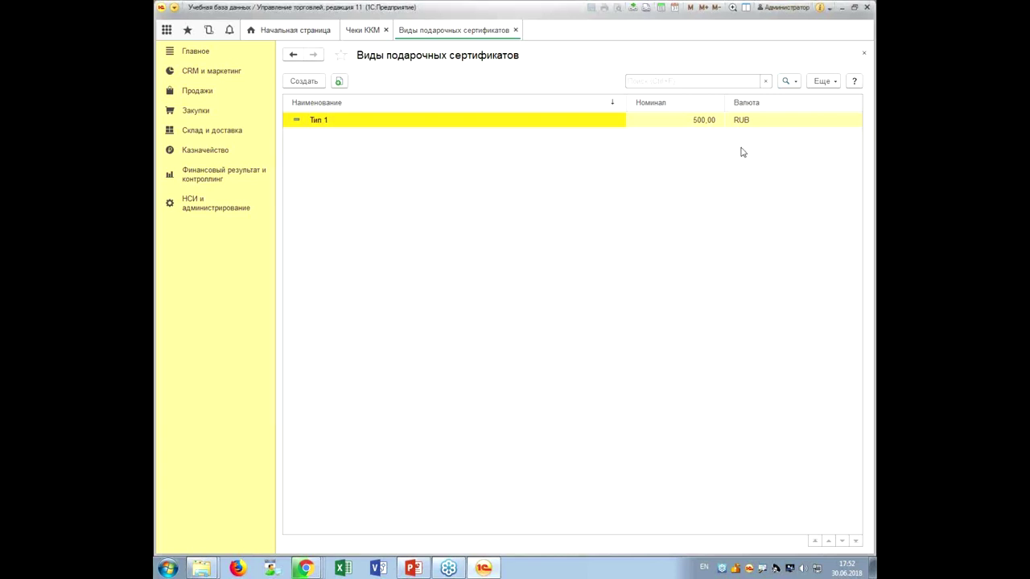
pyautogui.click(515, 30)
# Open the Управленческий баланс report from the financial result reports and set its periodicity to Месяц
pyautogui.click(174, 212)
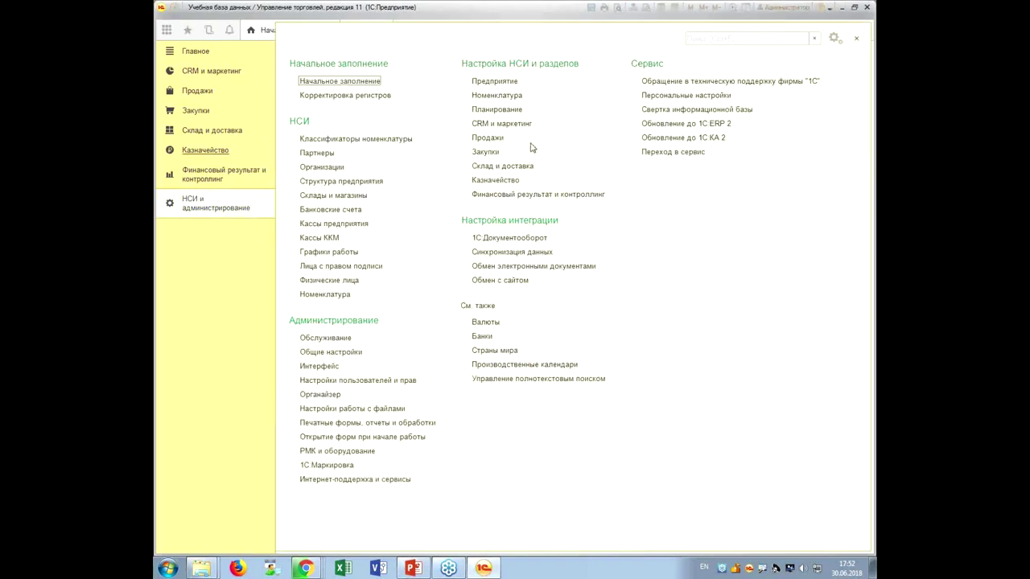
pyautogui.click(239, 178)
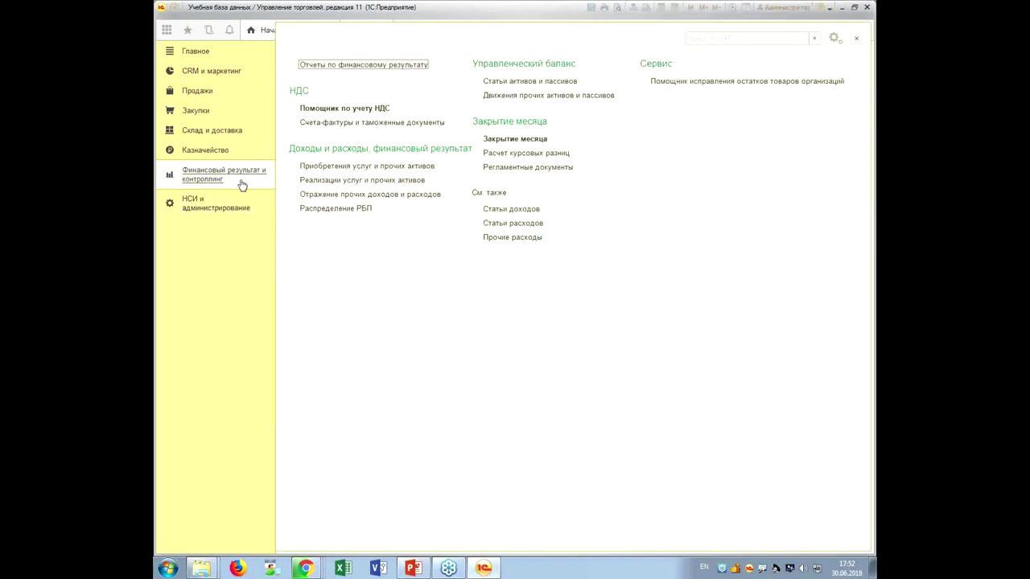
pyautogui.click(359, 71)
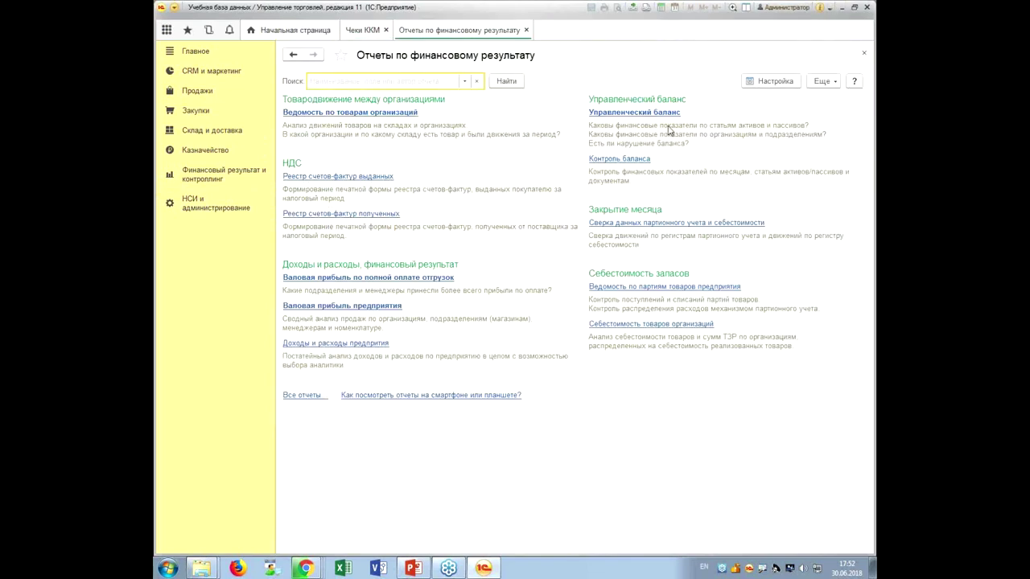
pyautogui.click(611, 115)
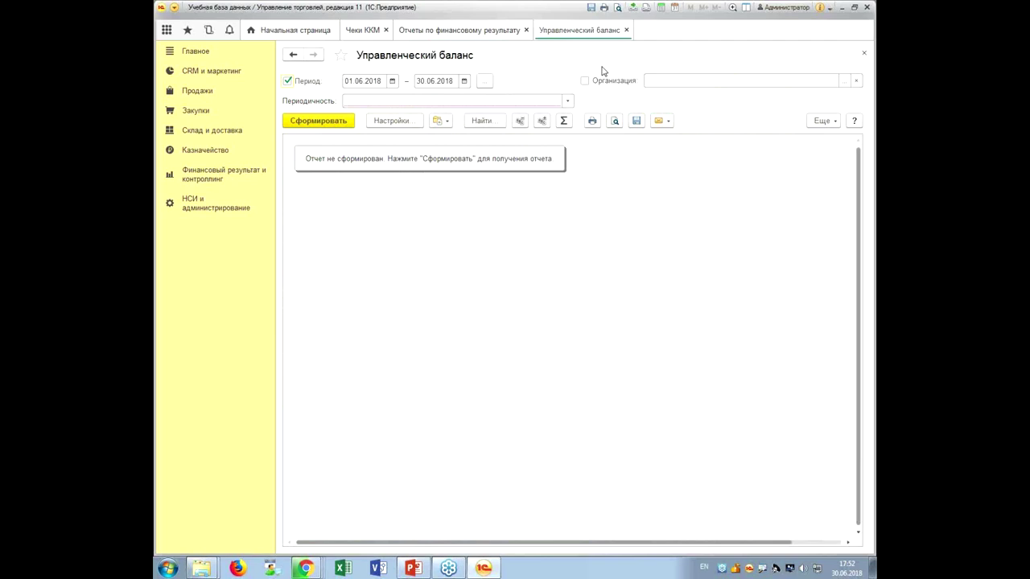
pyautogui.click(566, 101)
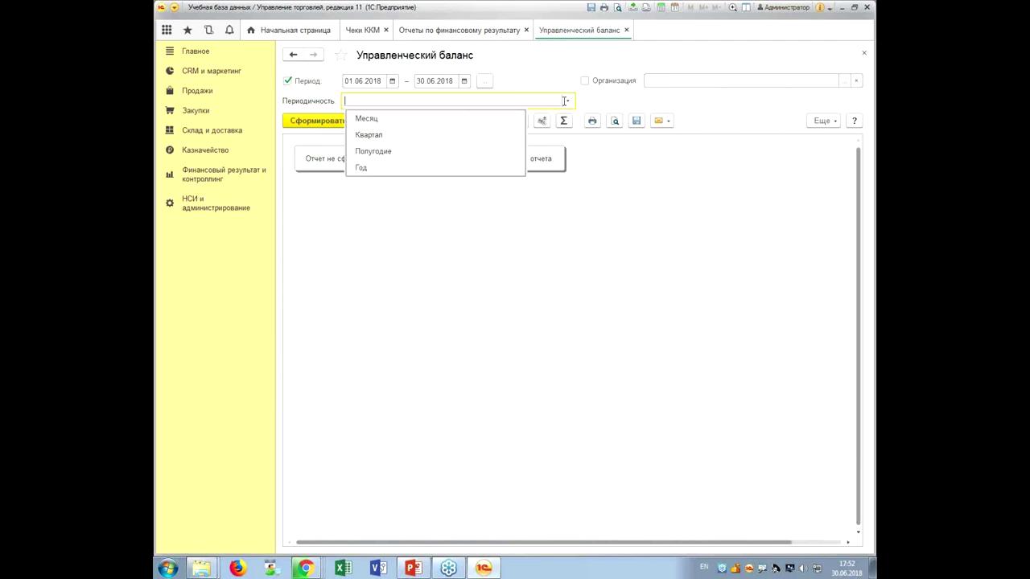
pyautogui.click(395, 120)
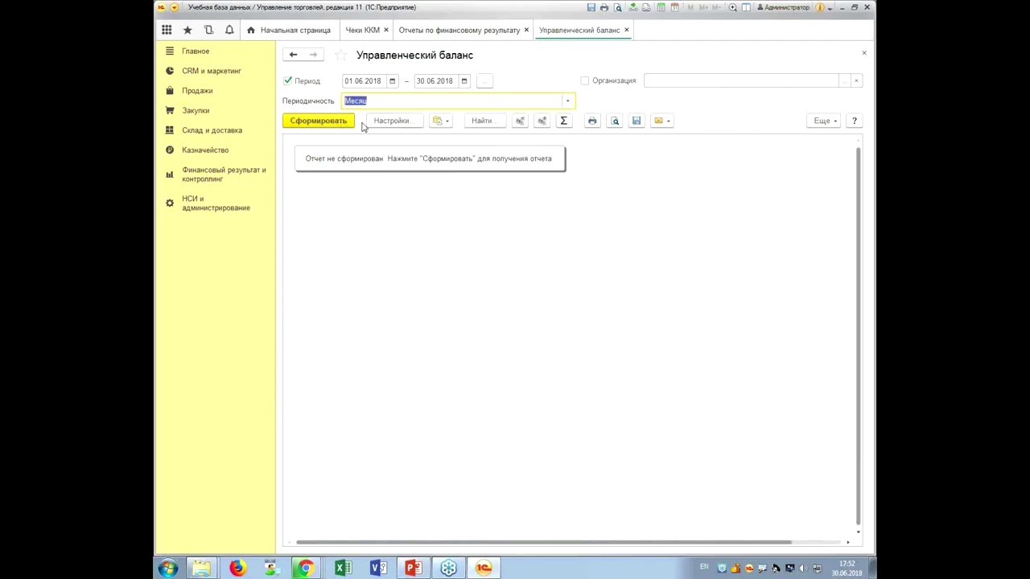
# Generate the report in RUB grouped by assets and liabilities, and inspect the Полученные авансы amount
pyautogui.click(383, 120)
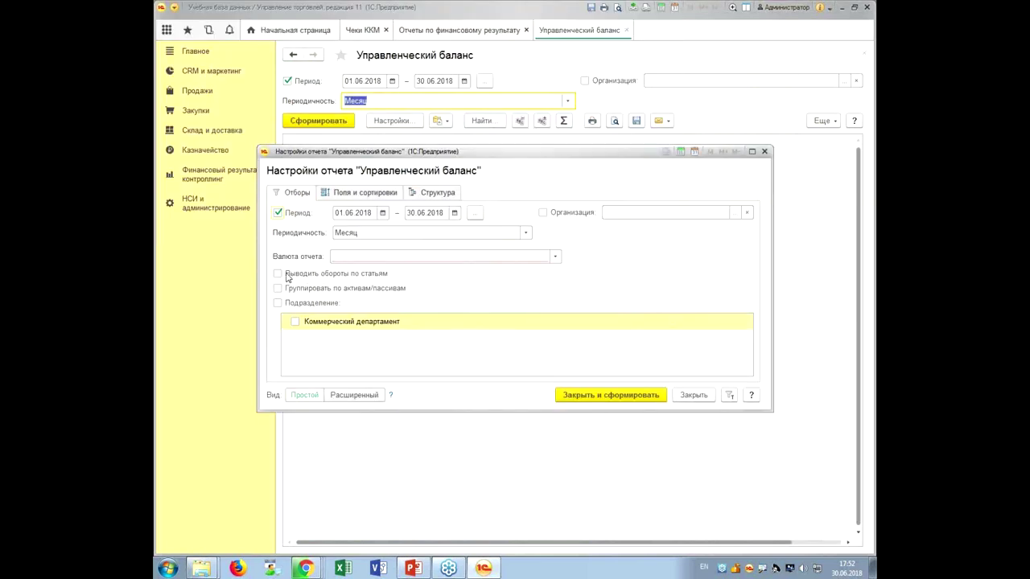
pyautogui.click(278, 288)
pyautogui.click(555, 256)
pyautogui.click(452, 275)
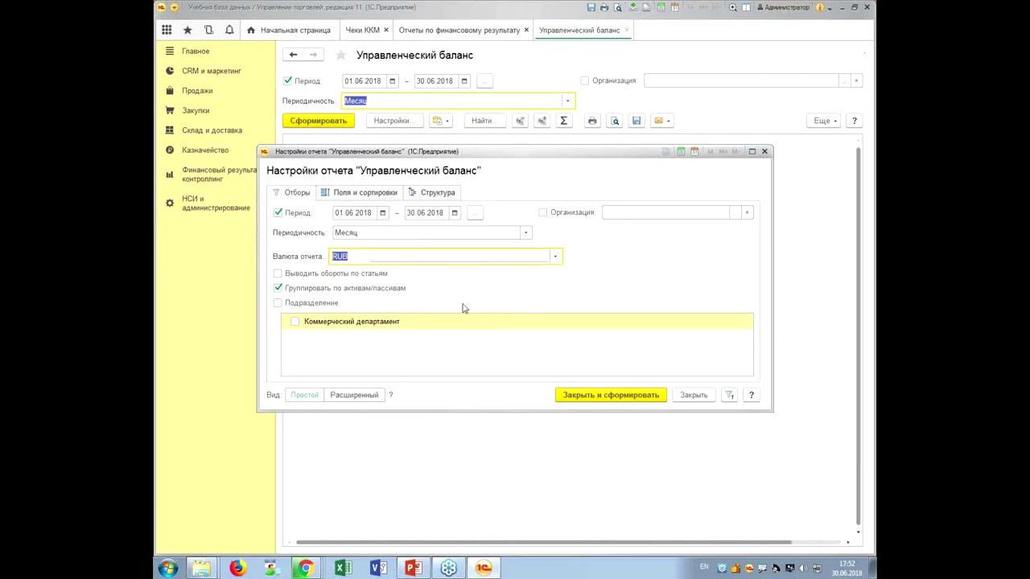
pyautogui.click(605, 392)
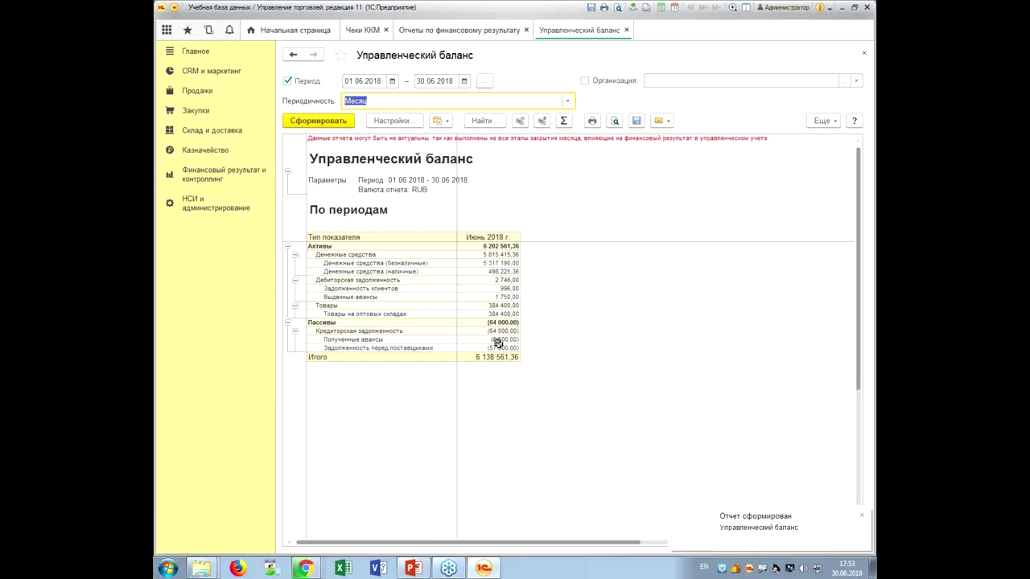
pyautogui.click(505, 340)
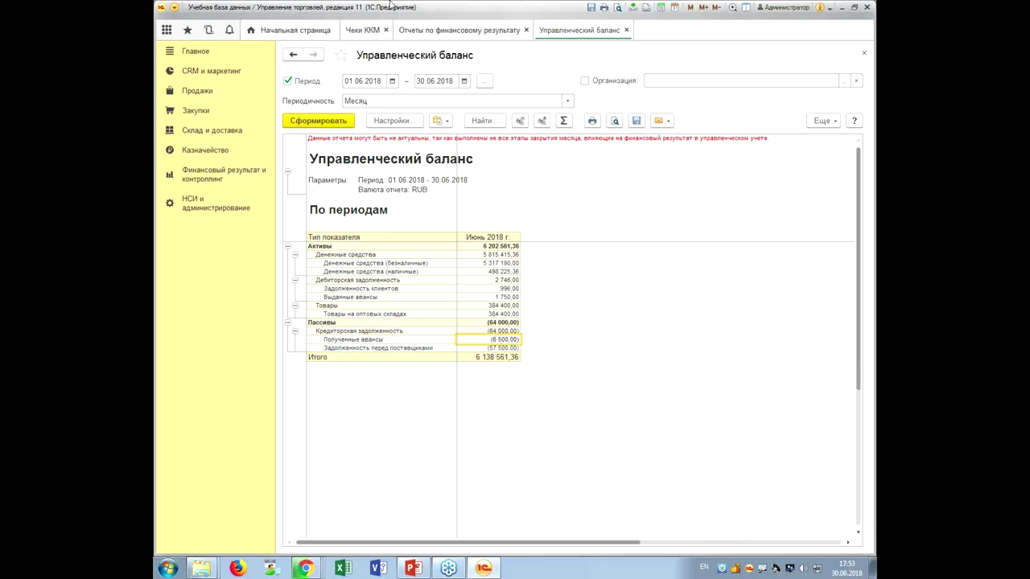
# Return to the Чеки ККМ list in the sales section and create a new Чек ККМ
pyautogui.click(193, 94)
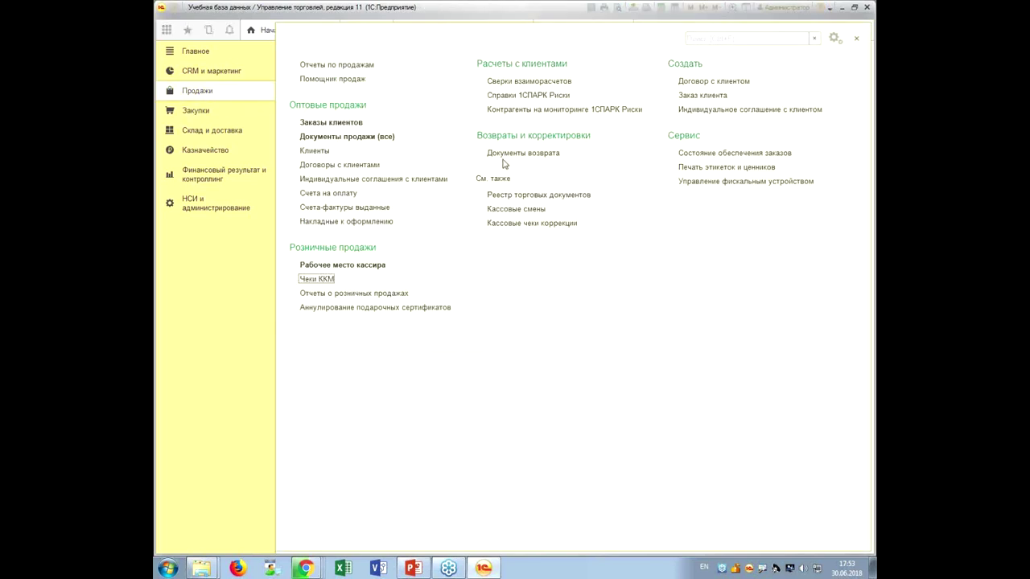
pyautogui.click(323, 279)
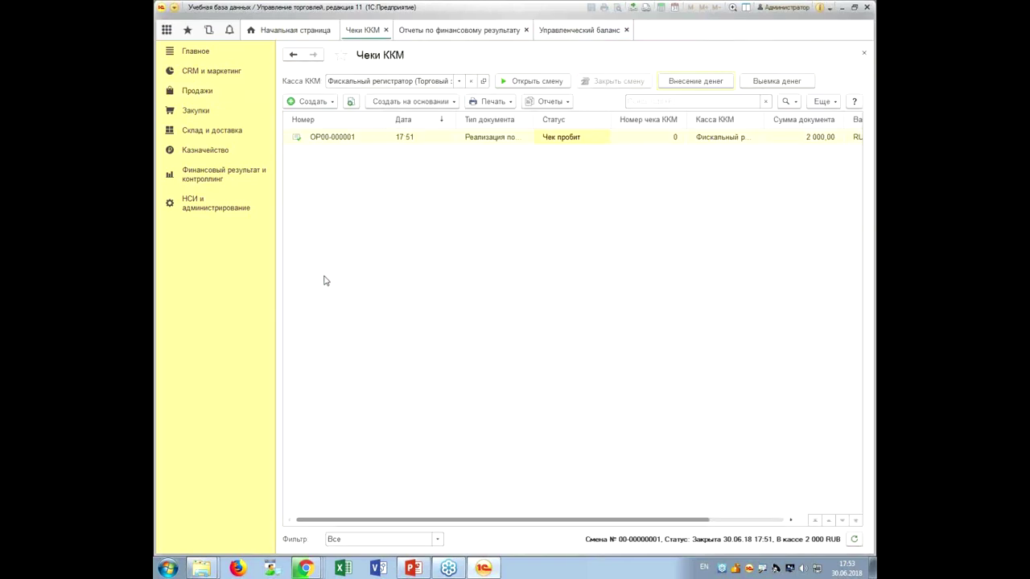
pyautogui.click(316, 101)
pyautogui.click(364, 119)
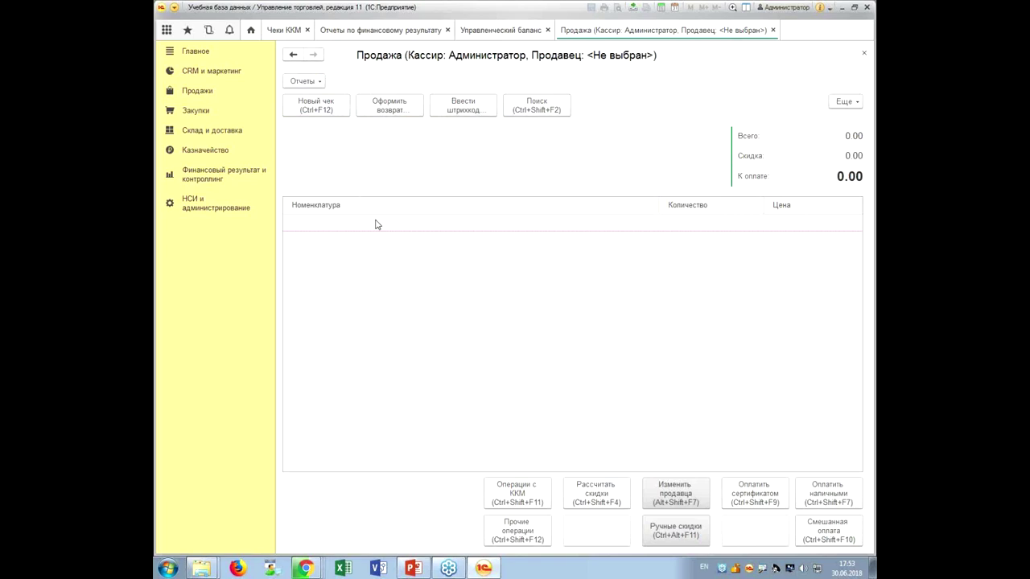
pyautogui.click(341, 110)
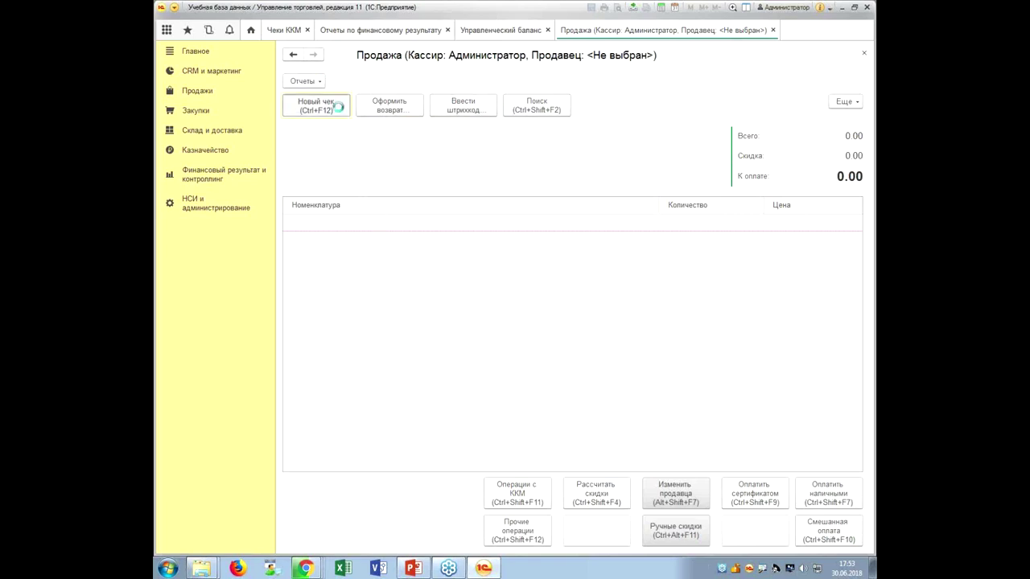
# Add a line to the sale with the item Ручка гелевая from the авторучки category
pyautogui.rightClick(583, 235)
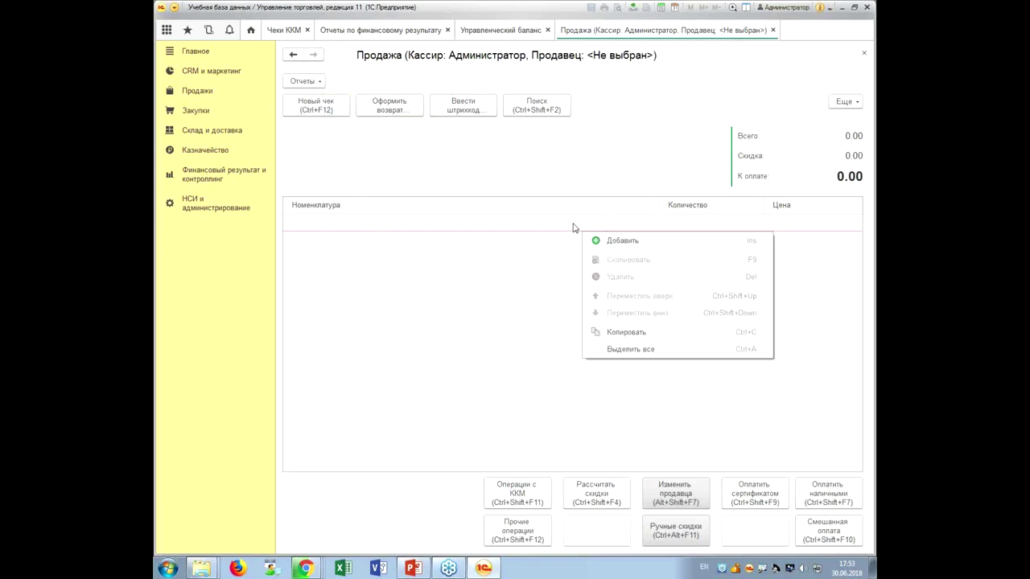
pyautogui.click(600, 240)
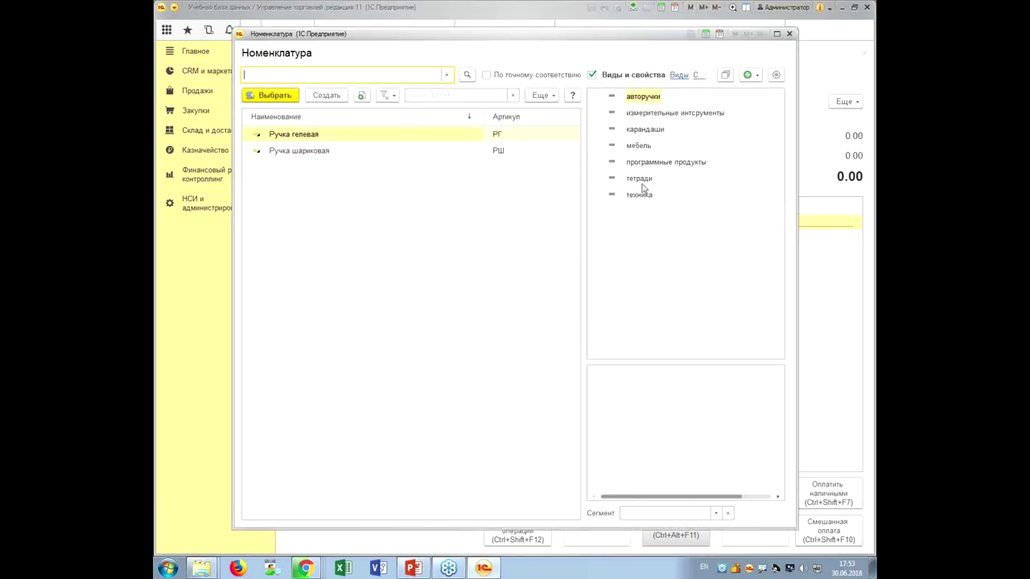
pyautogui.doubleClick(382, 143)
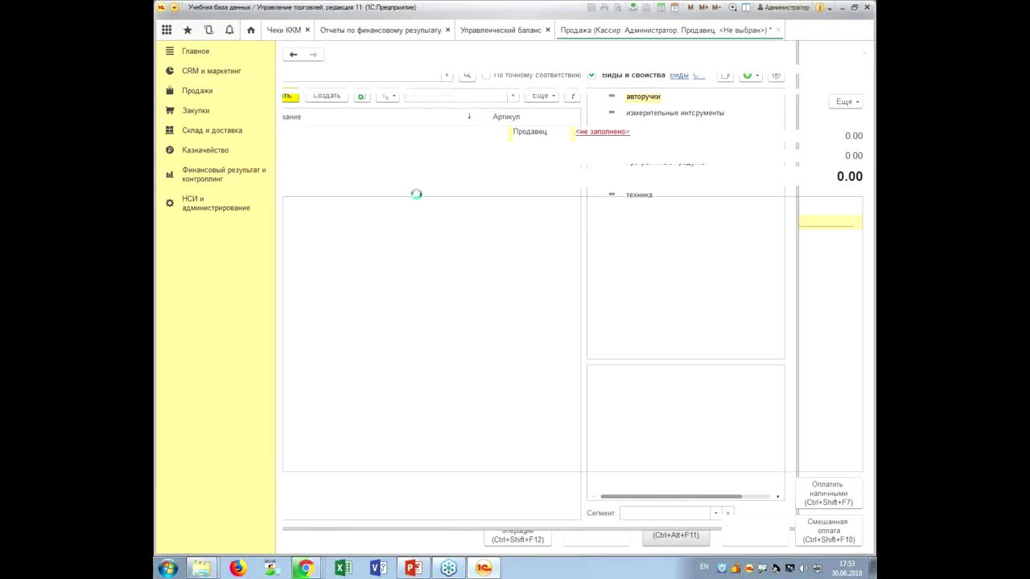
pyautogui.click(640, 222)
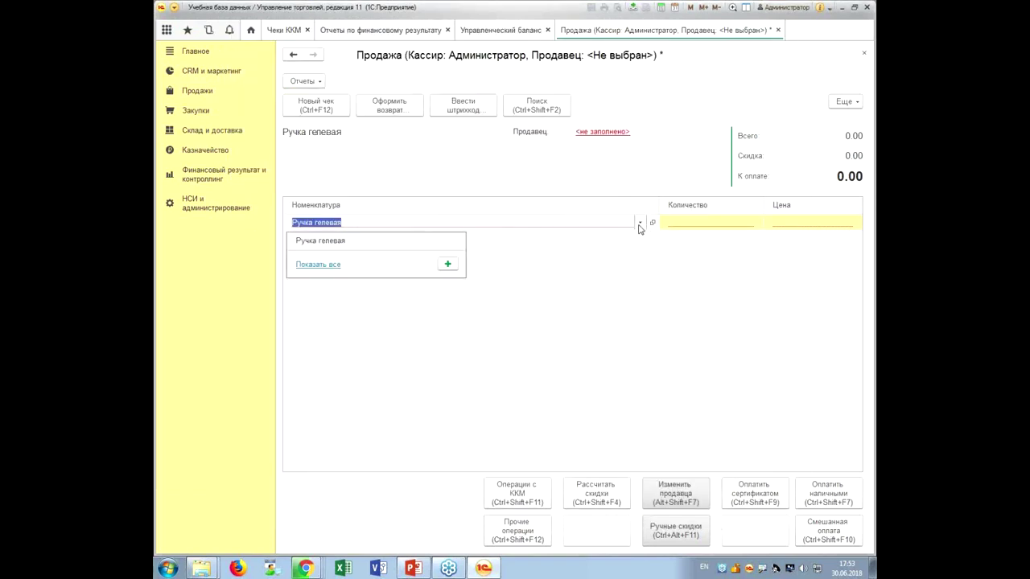
pyautogui.click(326, 267)
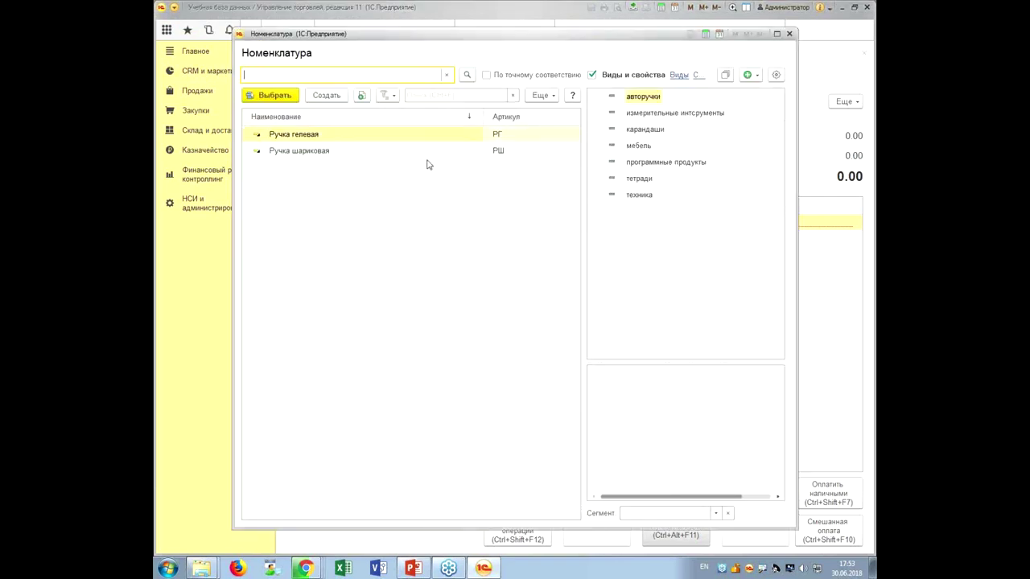
pyautogui.doubleClick(281, 141)
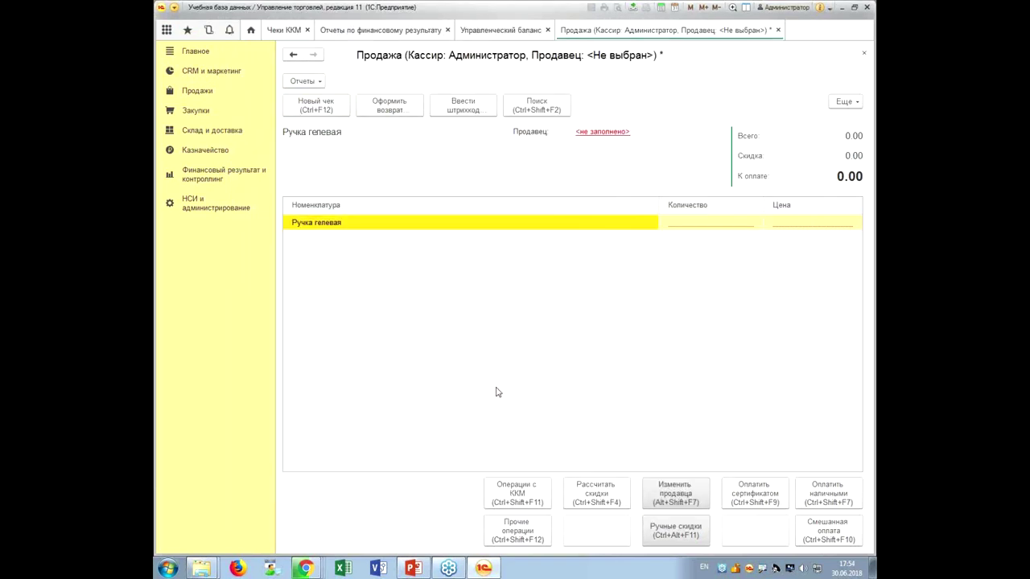
# Assign Администратор as the seller and set the quantity of Ручка гелевая to 1
pyautogui.click(596, 132)
pyautogui.doubleClick(437, 218)
pyautogui.rightClick(435, 223)
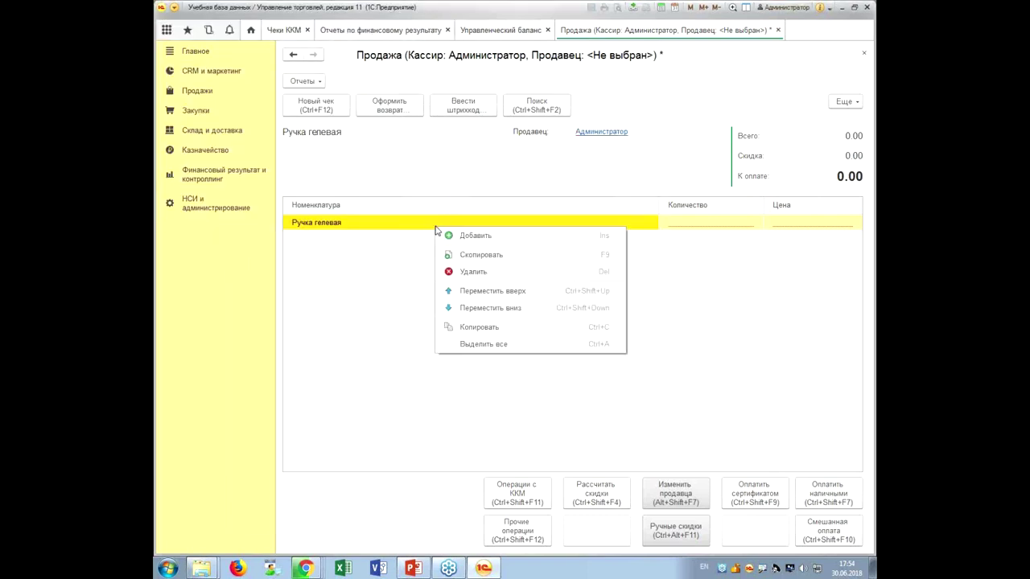
pyautogui.click(418, 247)
pyautogui.click(724, 223)
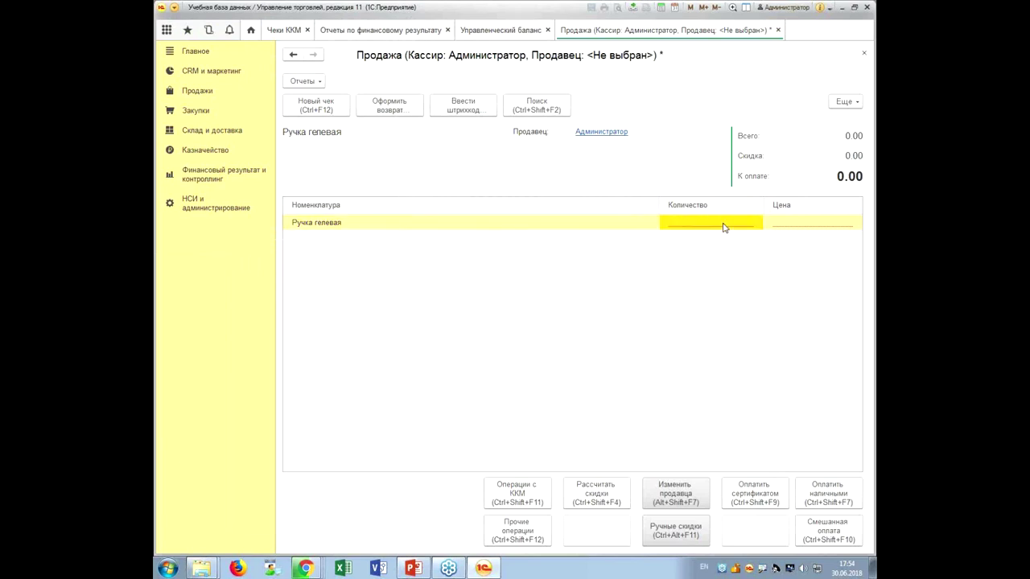
pyautogui.write('1')
pyautogui.press('Return')
pyautogui.click(788, 222)
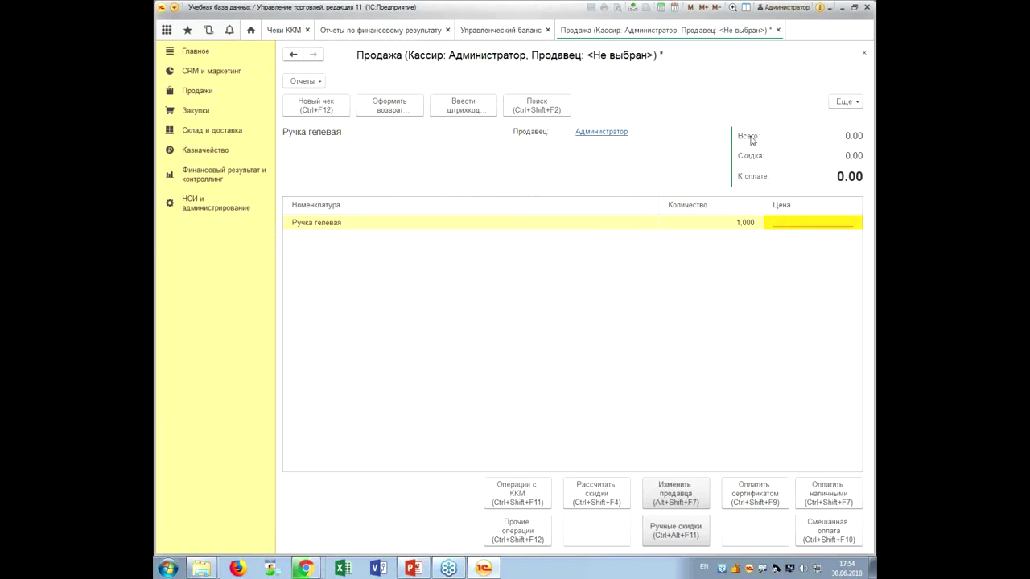
# Close the current sale without saving and open a new cash register shift in the Чеки ККМ list
pyautogui.click(528, 38)
pyautogui.click(616, 35)
pyautogui.click(283, 30)
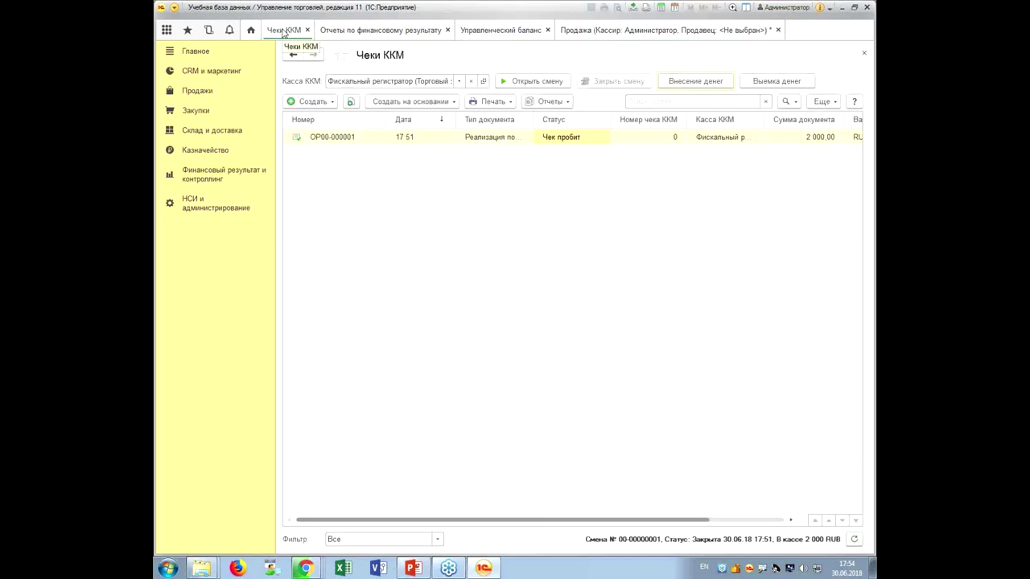
pyautogui.click(667, 36)
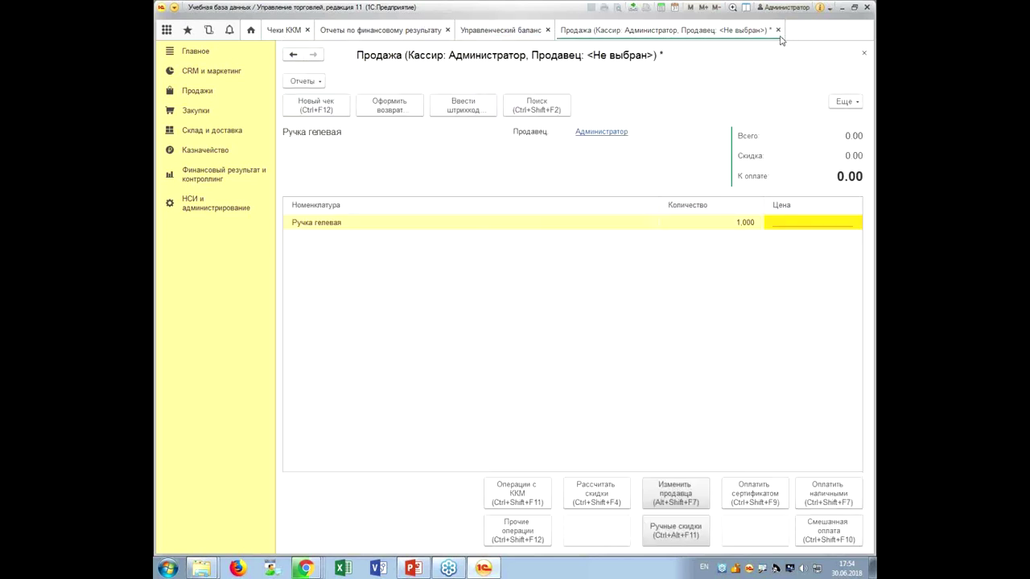
pyautogui.click(778, 31)
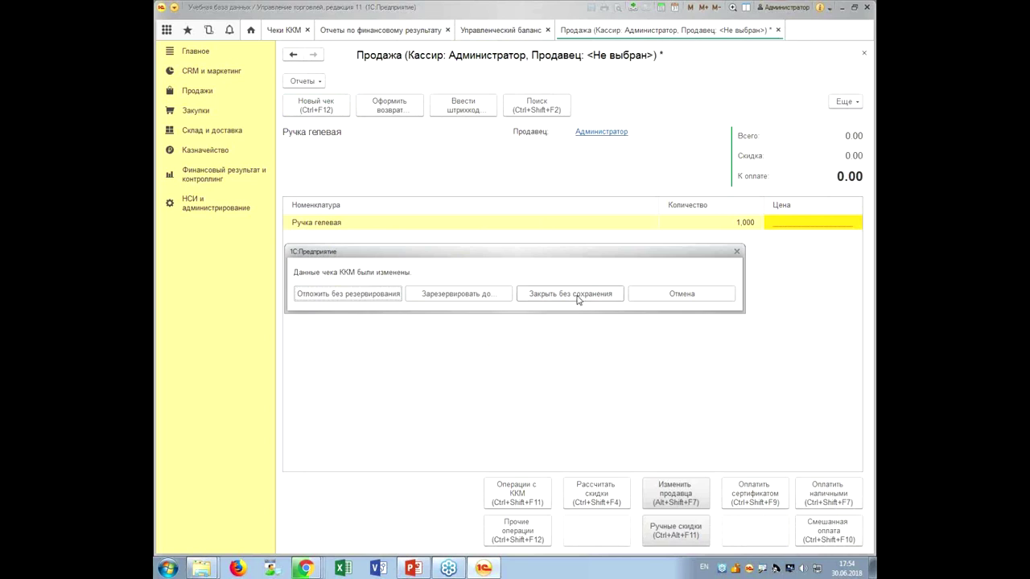
pyautogui.click(567, 295)
pyautogui.click(532, 81)
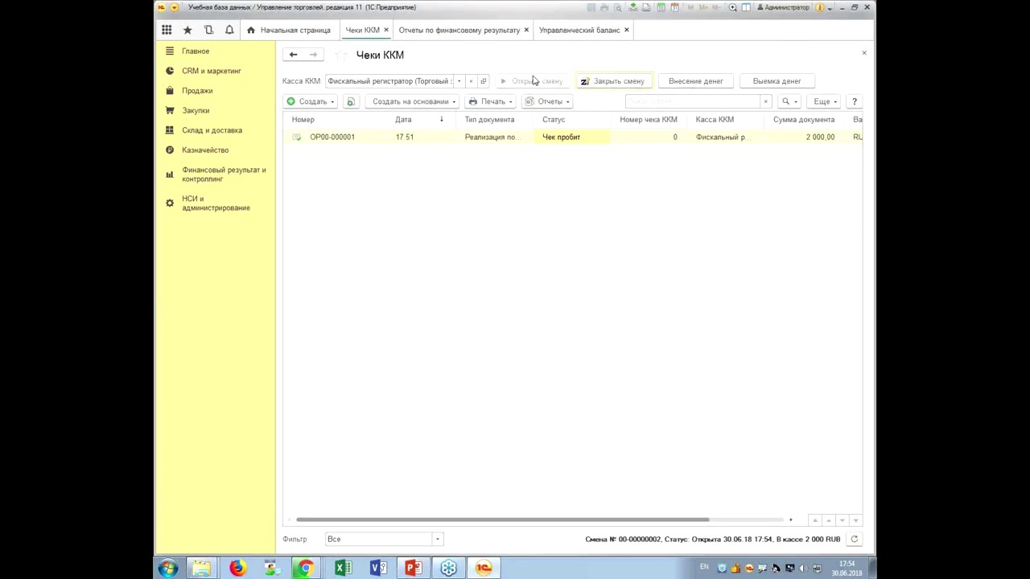
# Create a new Чек ККМ and add a line with the item Ручка гелевая
pyautogui.click(311, 101)
pyautogui.click(323, 119)
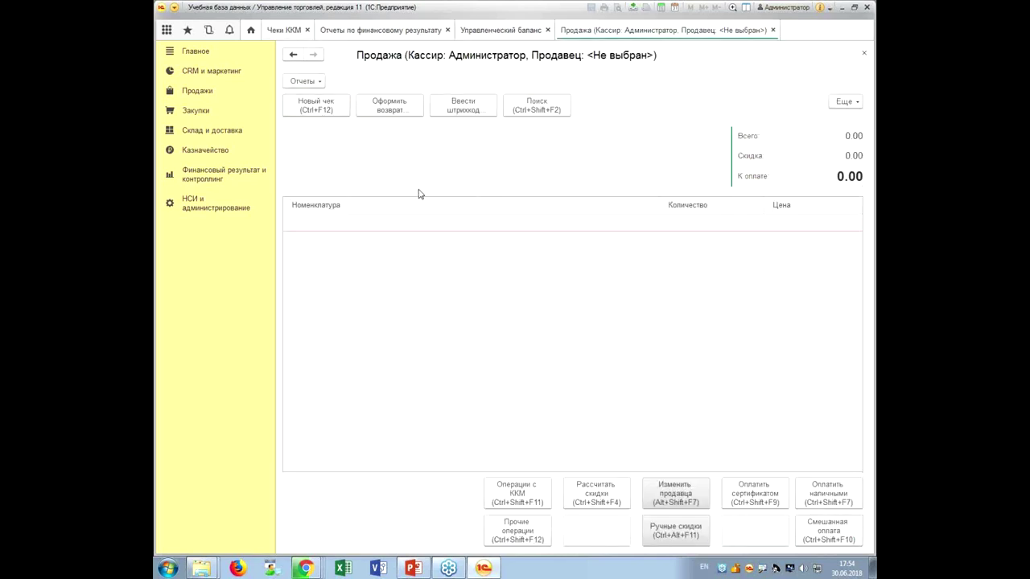
pyautogui.rightClick(455, 230)
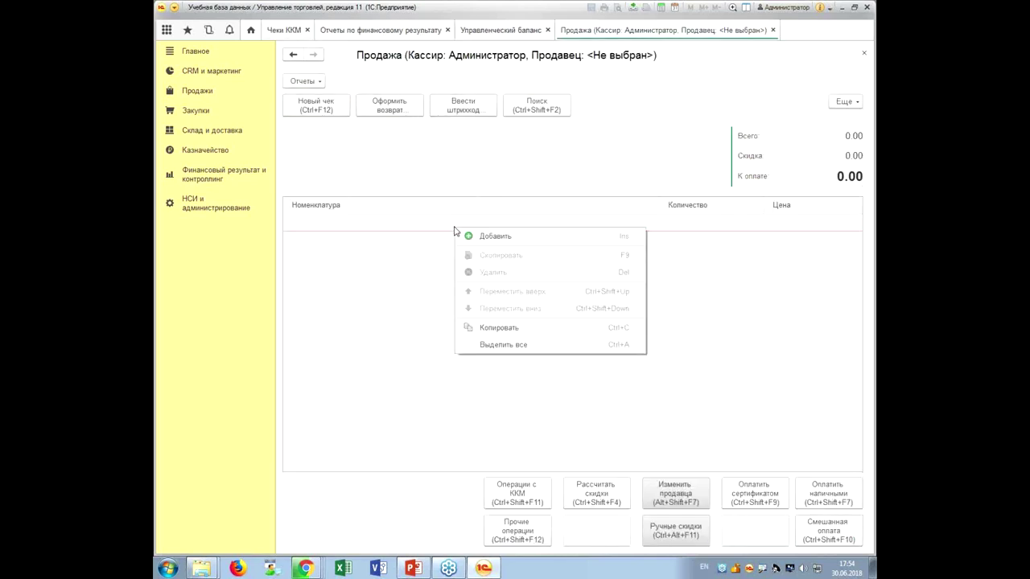
pyautogui.click(475, 237)
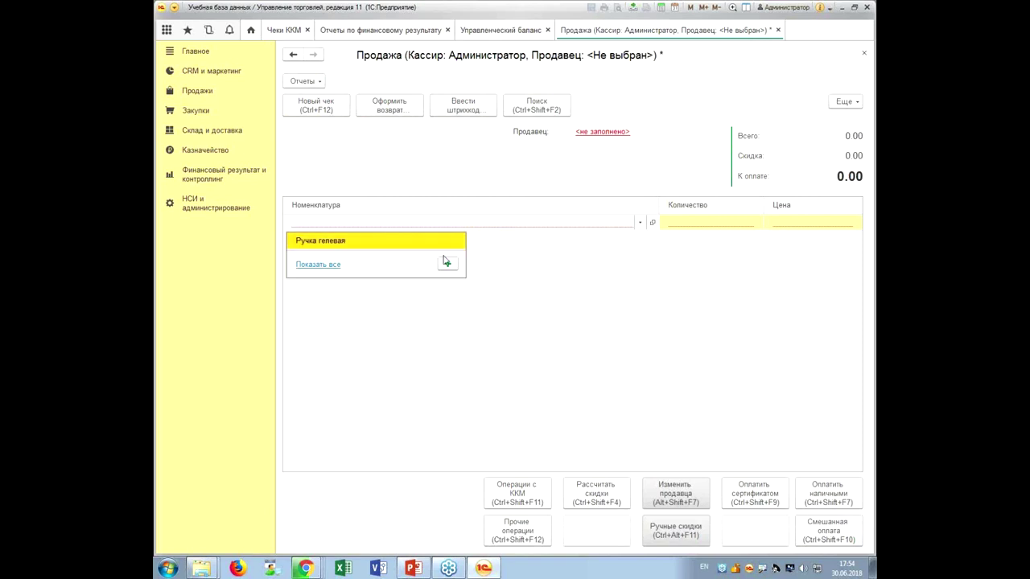
pyautogui.click(328, 243)
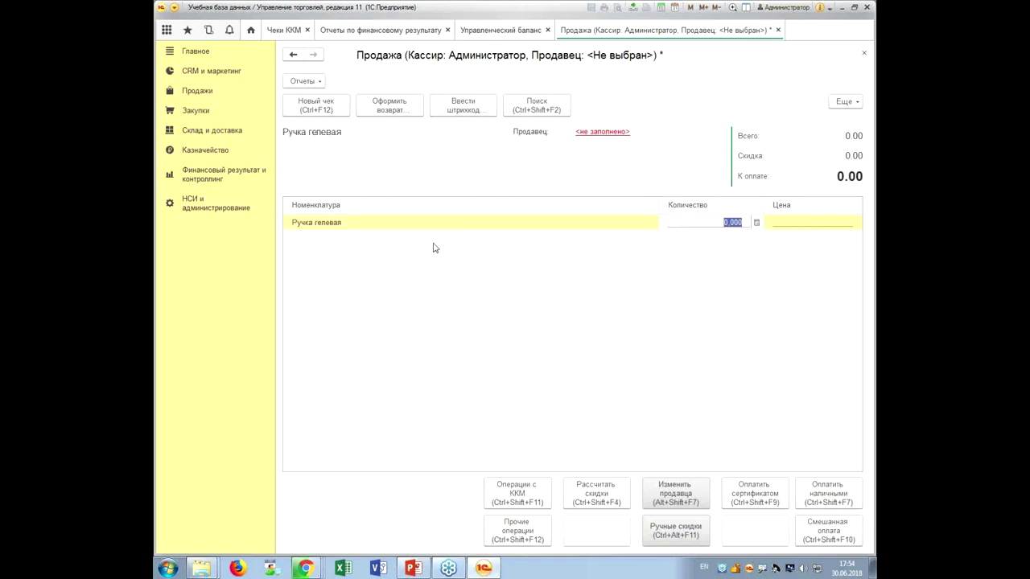
# Choose Администратор as the seller for the new Ручка гелевая line and enter a quantity of 1
pyautogui.click(598, 131)
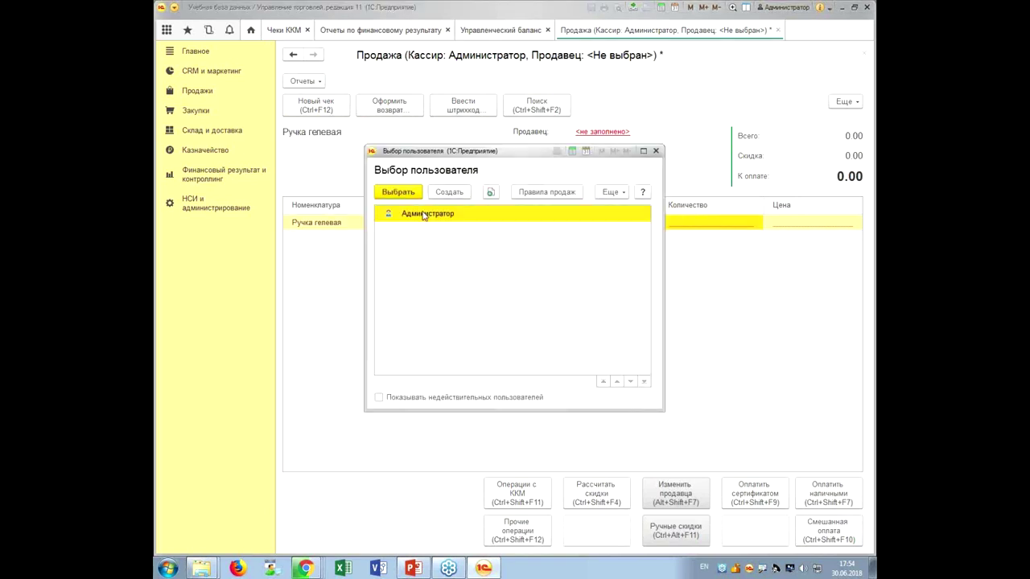
pyautogui.doubleClick(426, 214)
pyautogui.click(695, 232)
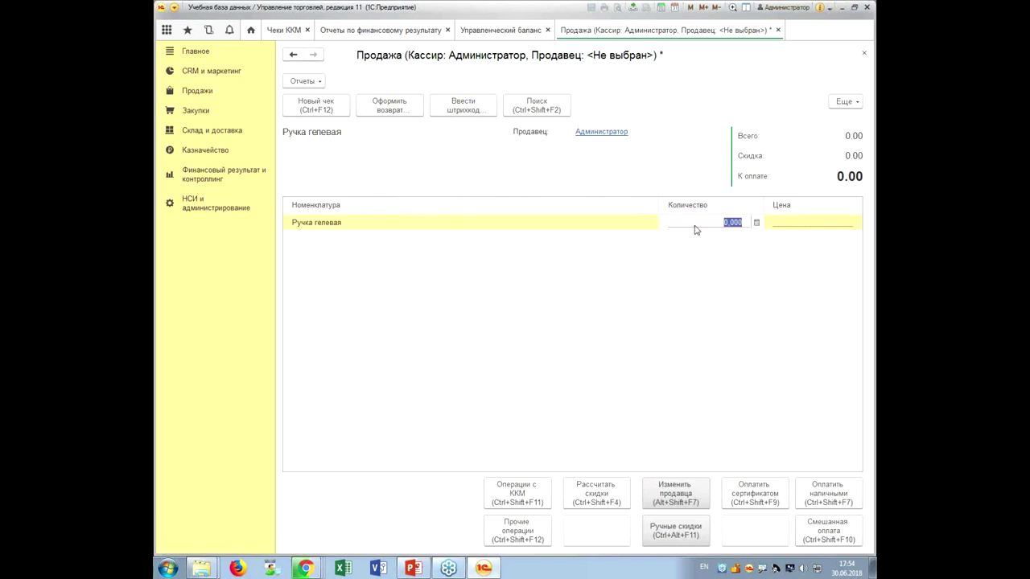
pyautogui.write('1')
pyautogui.press('Return')
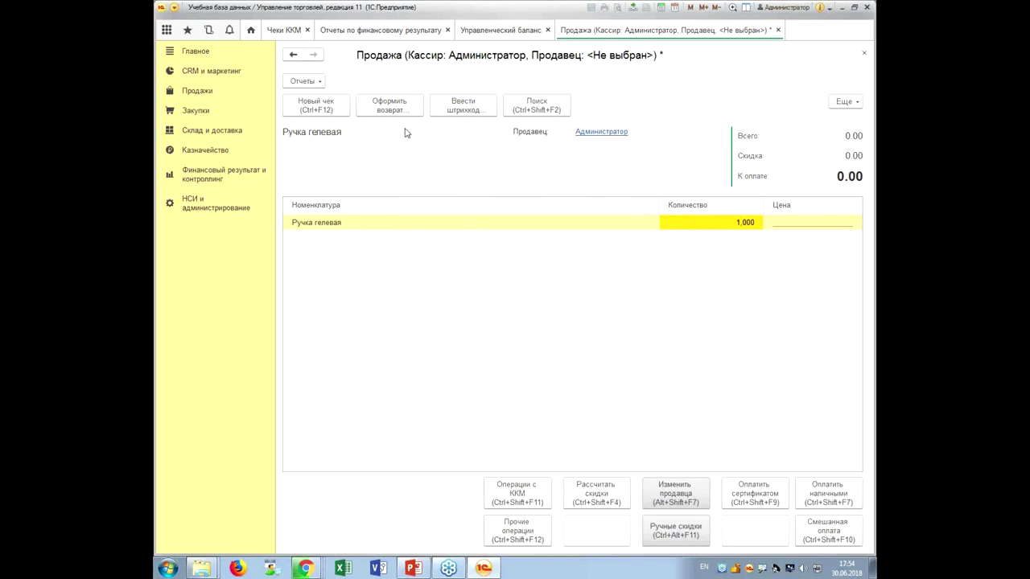
# Enter the barcode 11 manually in the sale
pyautogui.click(466, 111)
pyautogui.write('jkk')
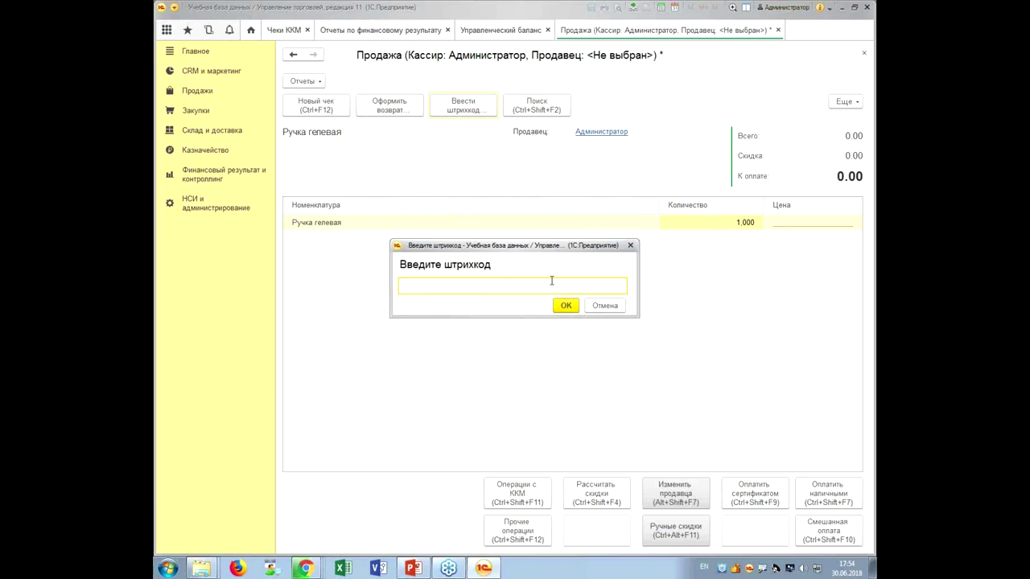
pyautogui.click(573, 306)
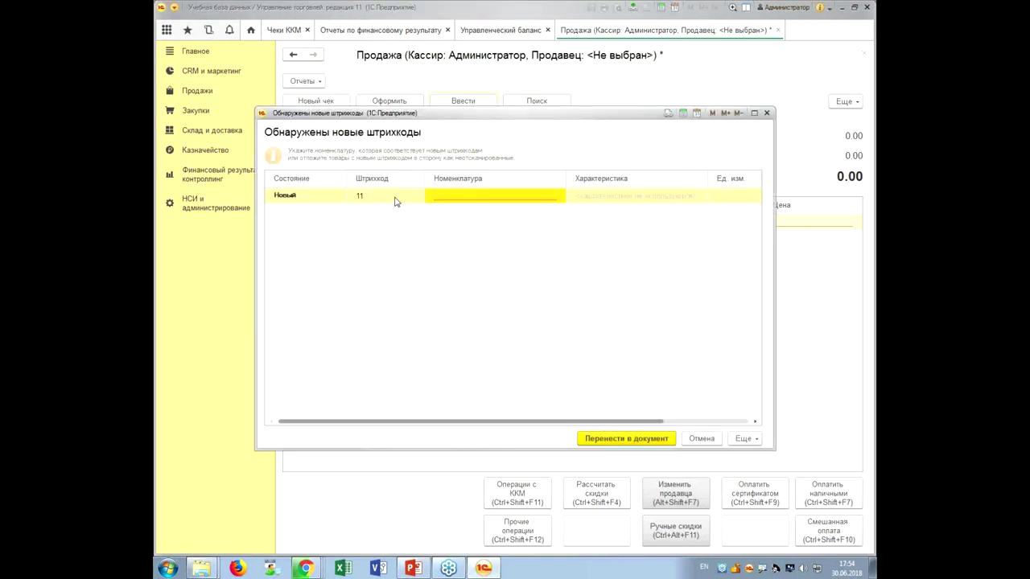
# Match the new barcode to Ручка гелевая with the characteristic черная and transfer it to the sale document
pyautogui.click(478, 231)
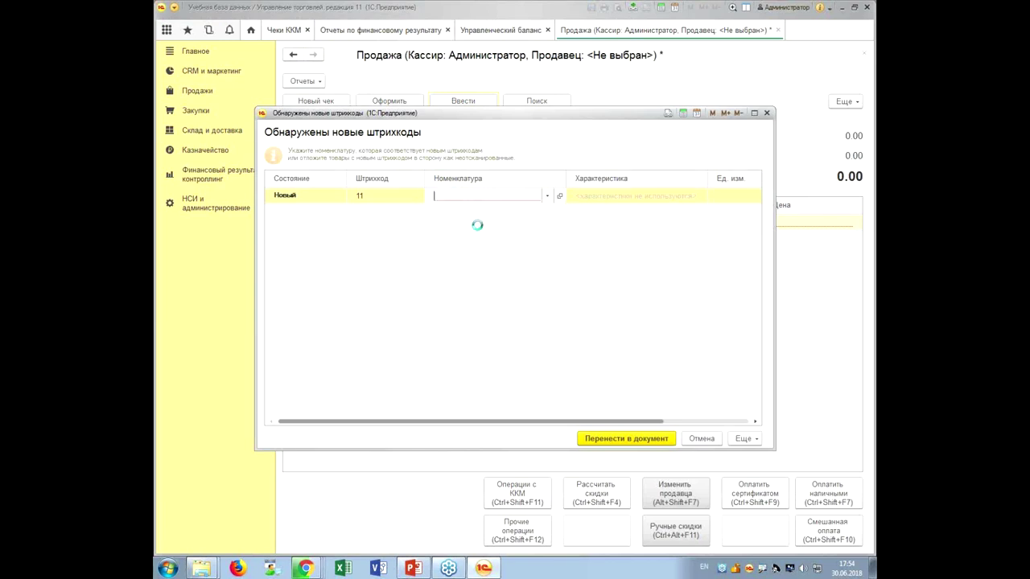
pyautogui.doubleClick(310, 138)
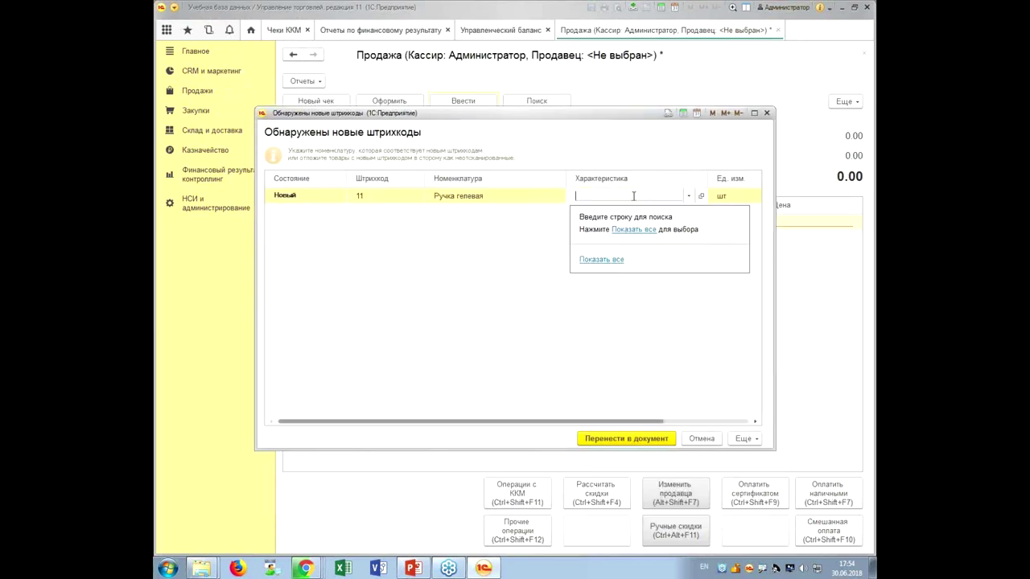
pyautogui.write('x')
pyautogui.hotkey('alt', 'shift')
pyautogui.write('ч')
pyautogui.click(597, 215)
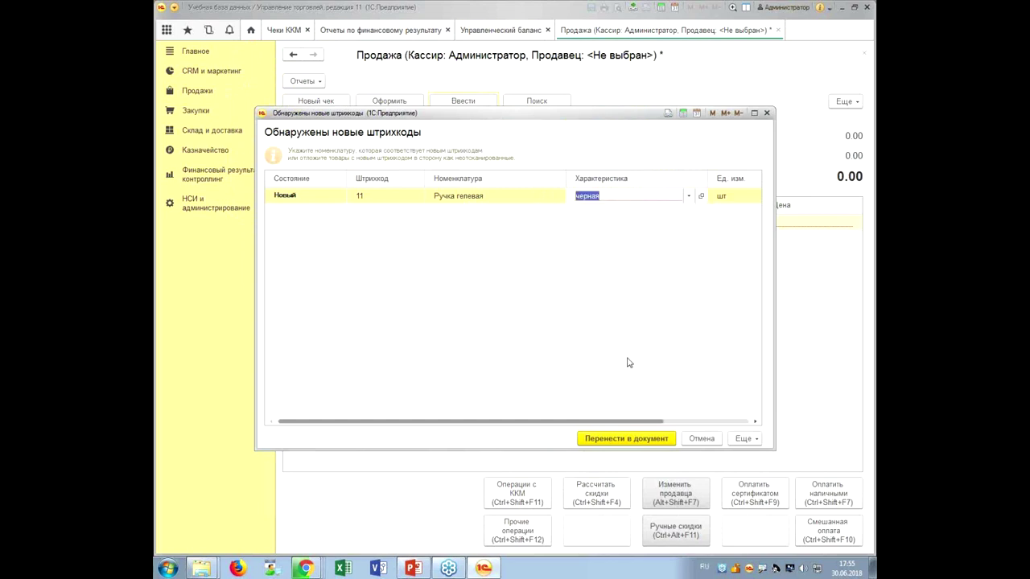
pyautogui.click(633, 438)
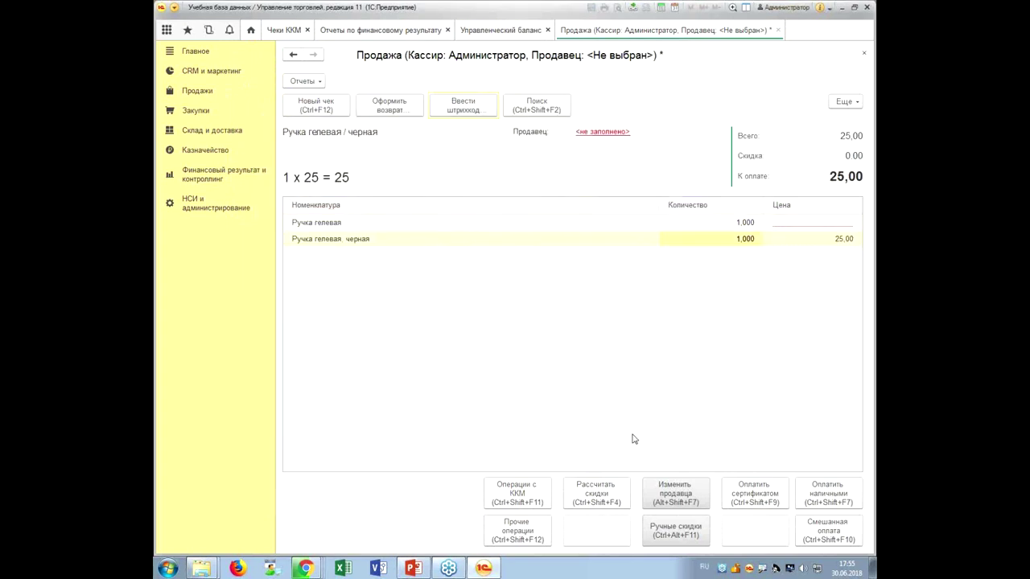
# Delete the Ручка гелевая line without a characteristic and set the quantity of Ручка гелевая, черная to 15
pyautogui.rightClick(390, 225)
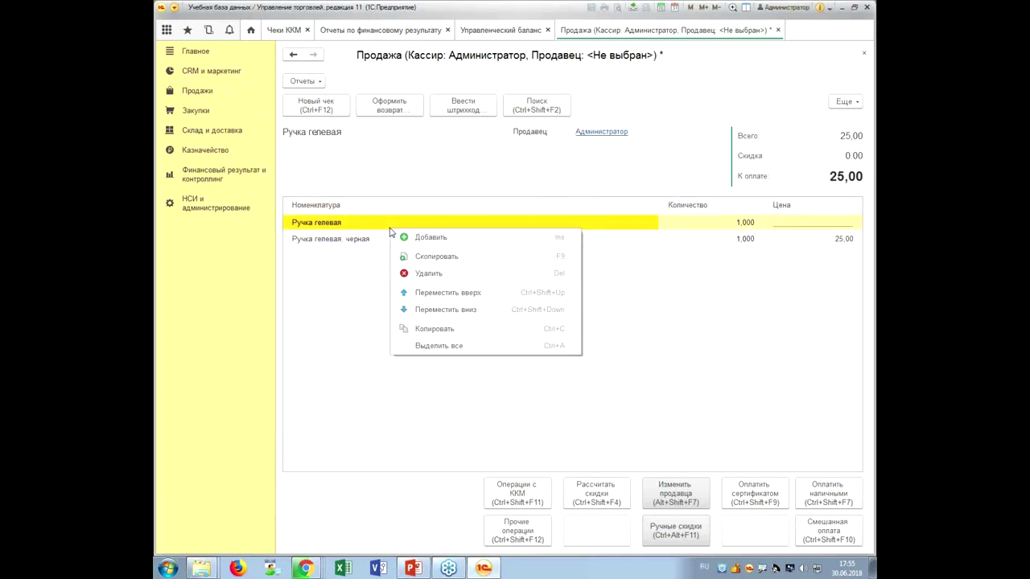
pyautogui.click(432, 274)
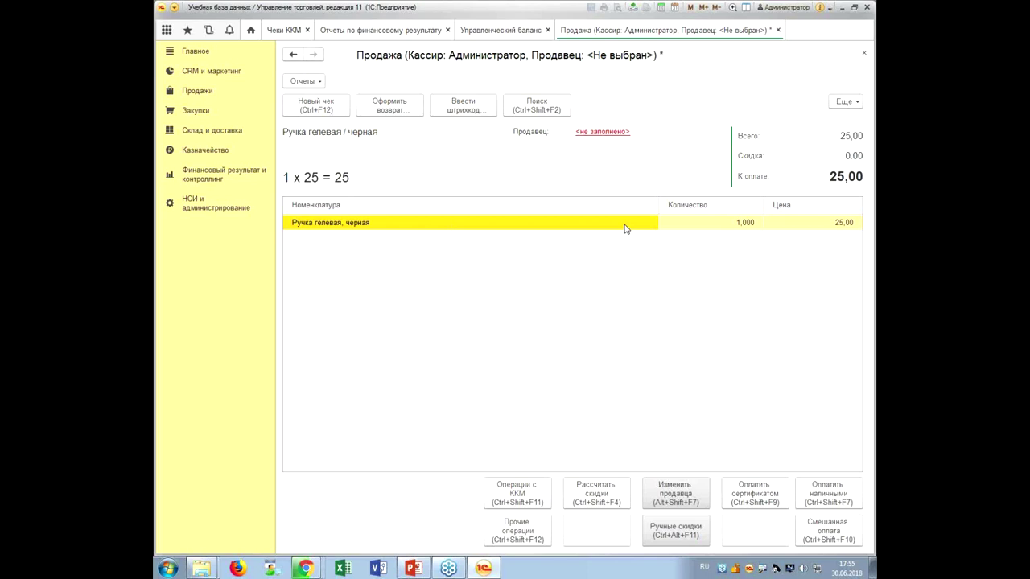
pyautogui.doubleClick(716, 223)
pyautogui.write('20')
pyautogui.press('Return')
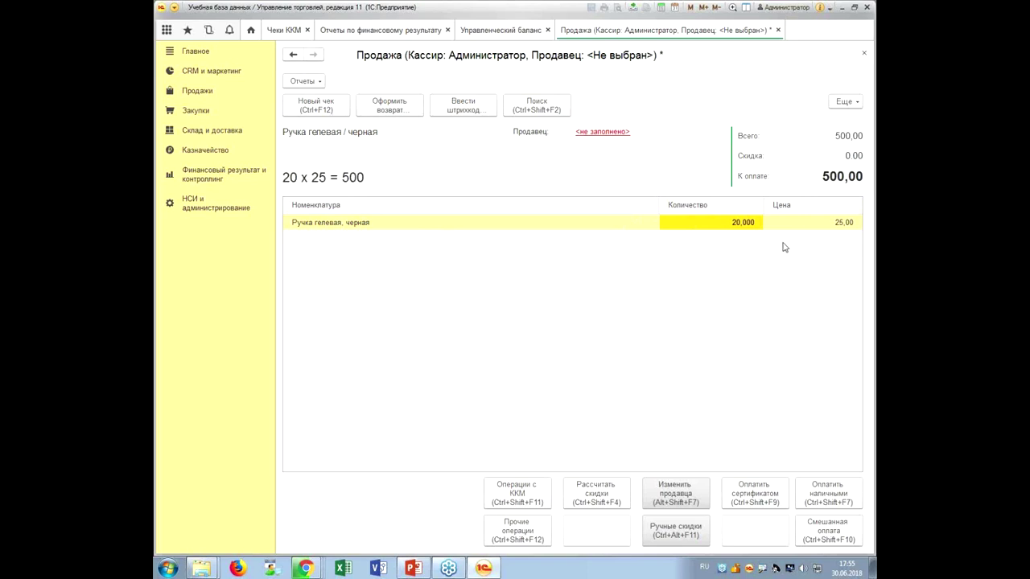
pyautogui.doubleClick(733, 226)
pyautogui.write('15')
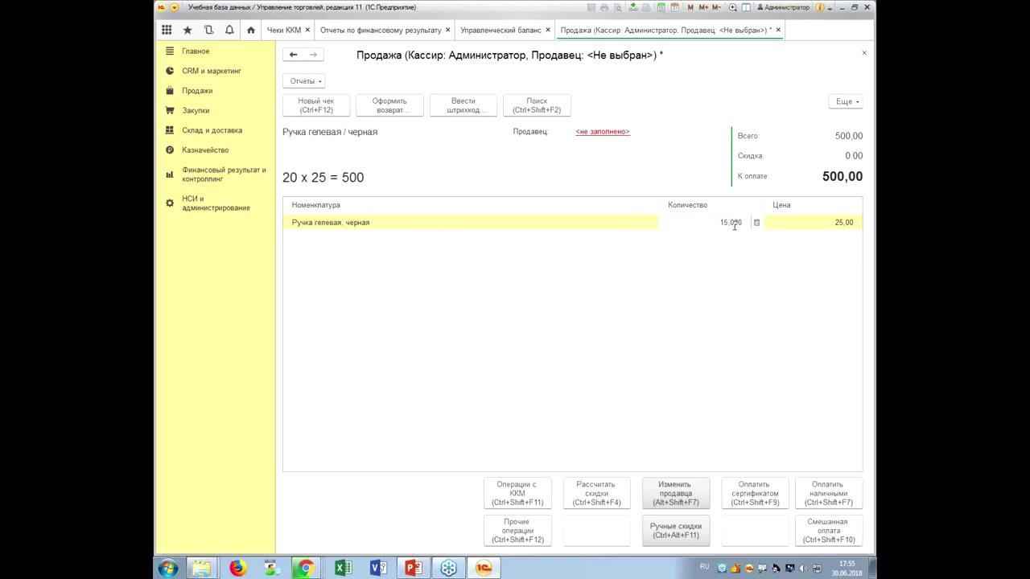
pyautogui.press('Return')
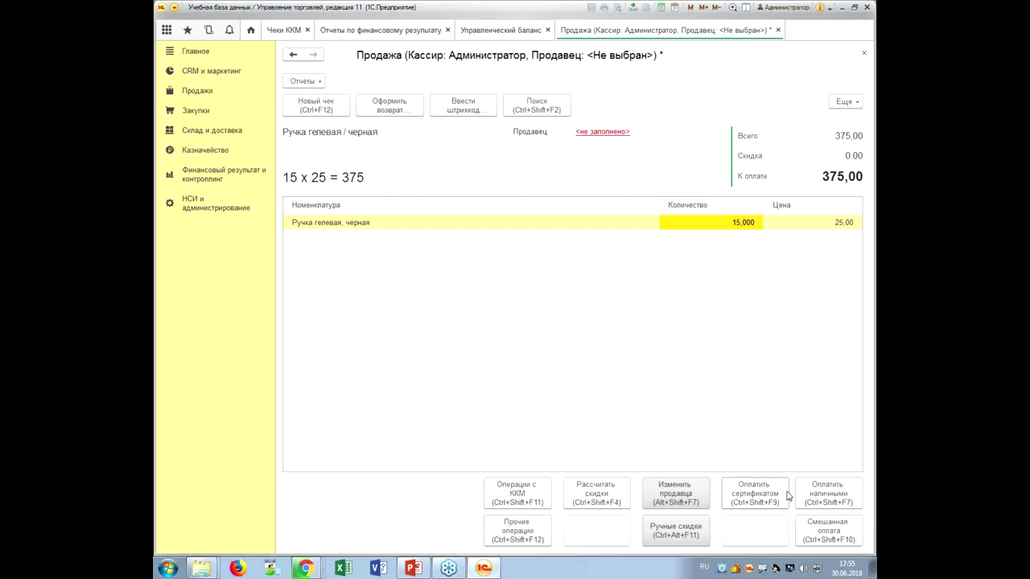
# Try to pay for the sale with a gift certificate
pyautogui.click(753, 493)
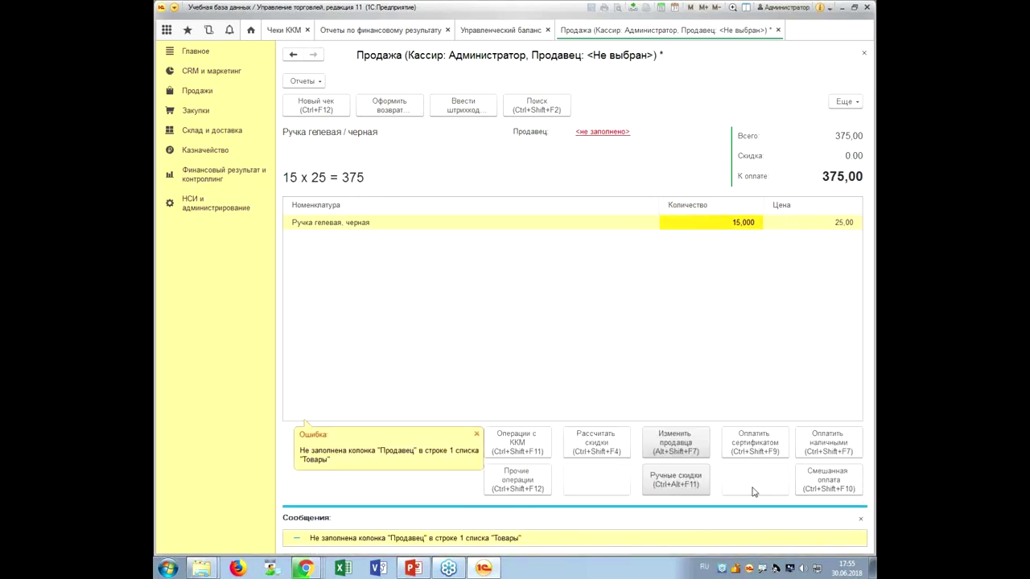
pyautogui.click(476, 434)
pyautogui.click(860, 518)
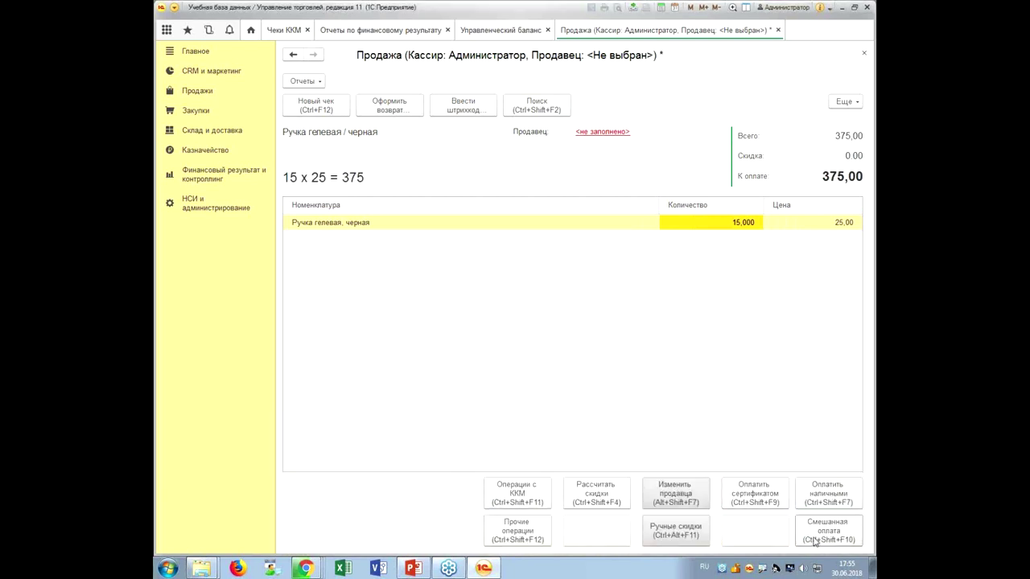
# Assign Администратор as the seller of the Ручка гелевая, черная line and open the gift certificate payment
pyautogui.click(600, 132)
pyautogui.doubleClick(445, 215)
pyautogui.click(748, 491)
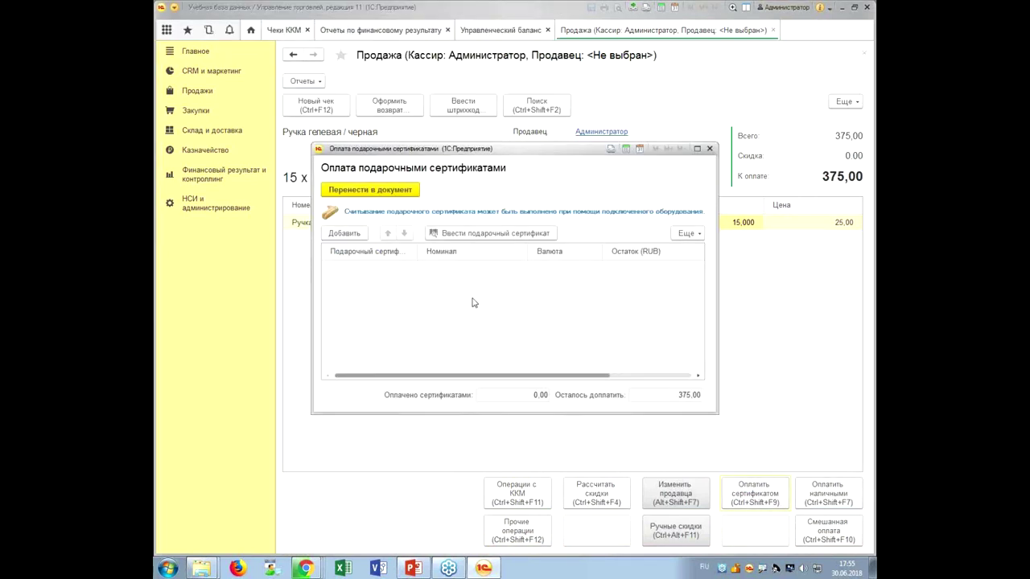
pyautogui.click(358, 235)
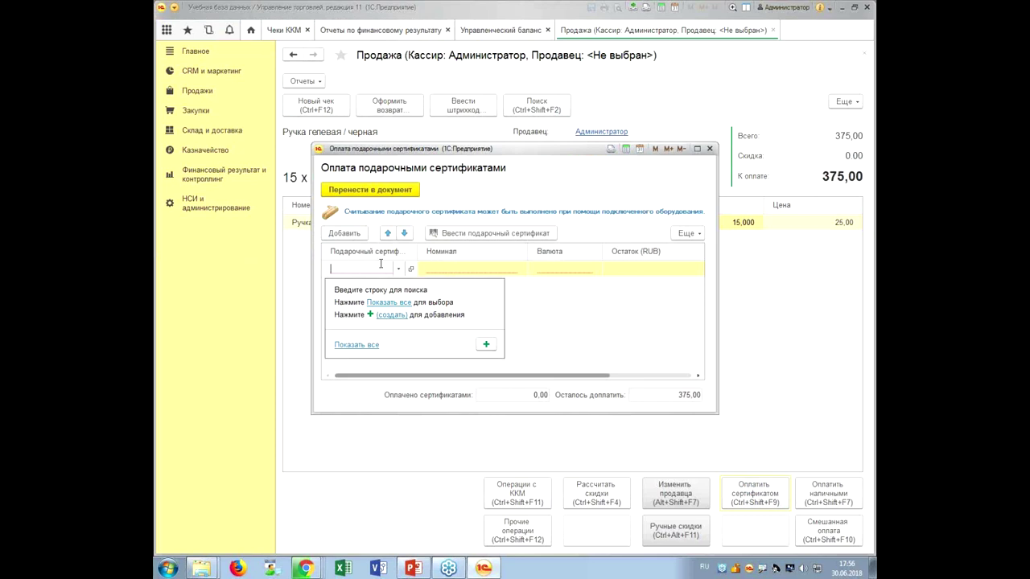
pyautogui.write('1111')
pyautogui.click(389, 302)
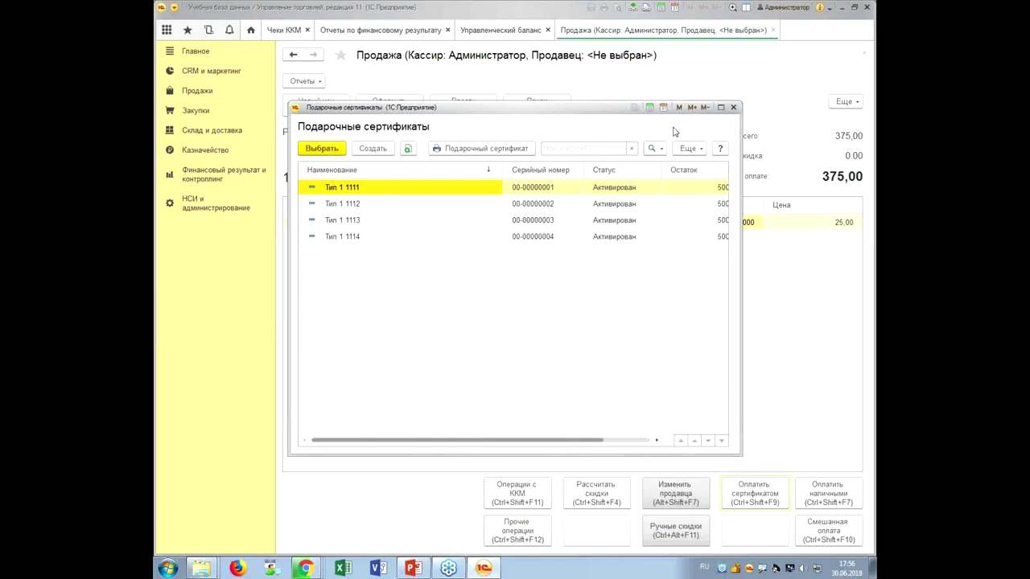
pyautogui.click(733, 107)
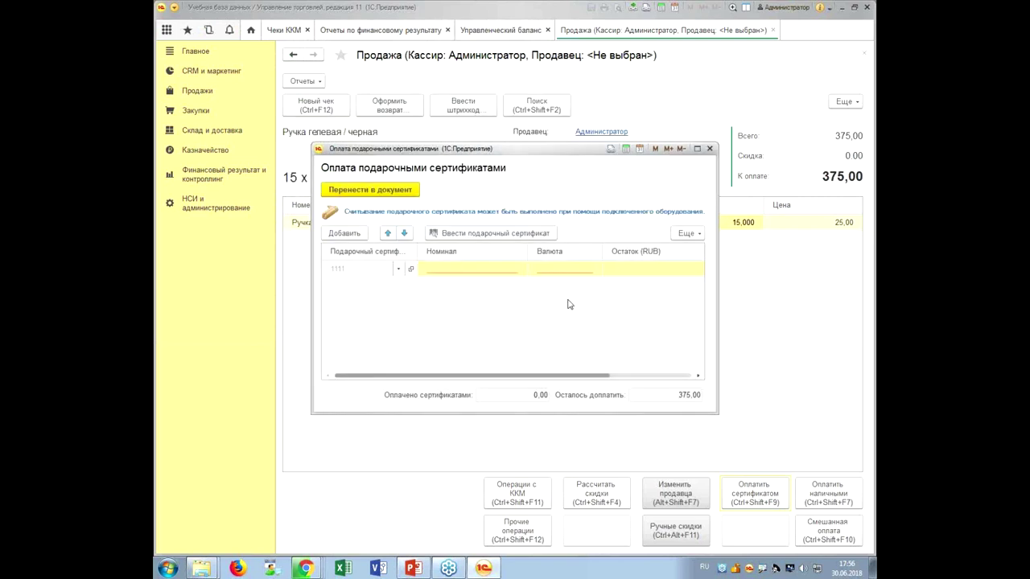
pyautogui.click(460, 276)
pyautogui.press('Escape')
# Read in the gift certificate with barcode 1111 and transfer it to the sale document as payment
pyautogui.click(481, 234)
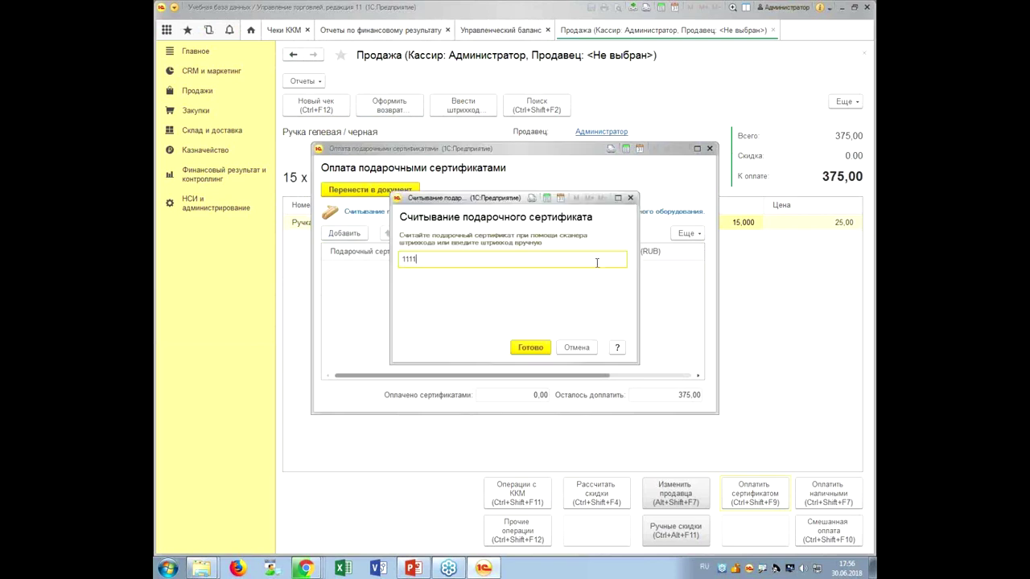
pyautogui.write('1111')
pyautogui.press('Return')
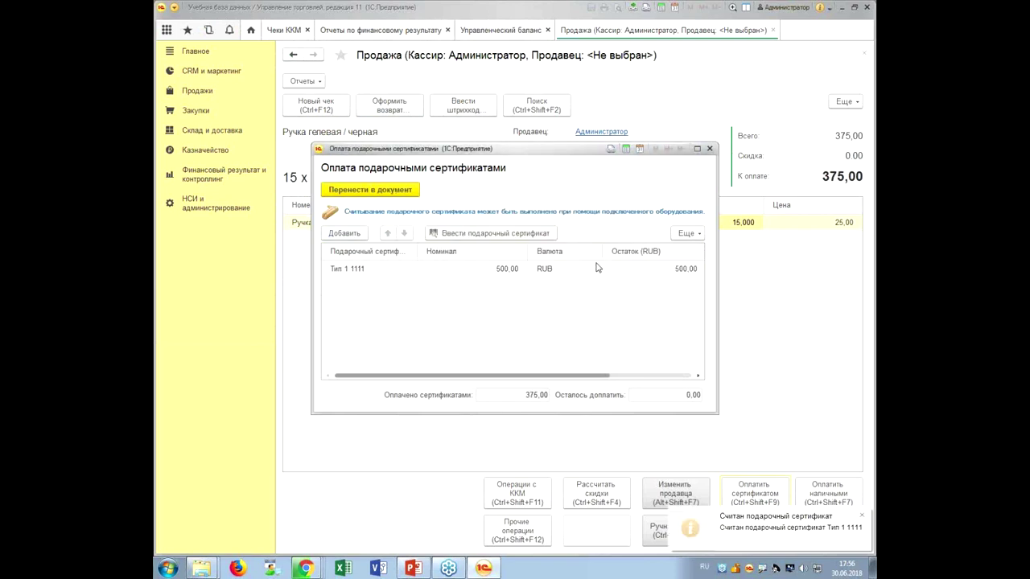
pyautogui.click(588, 269)
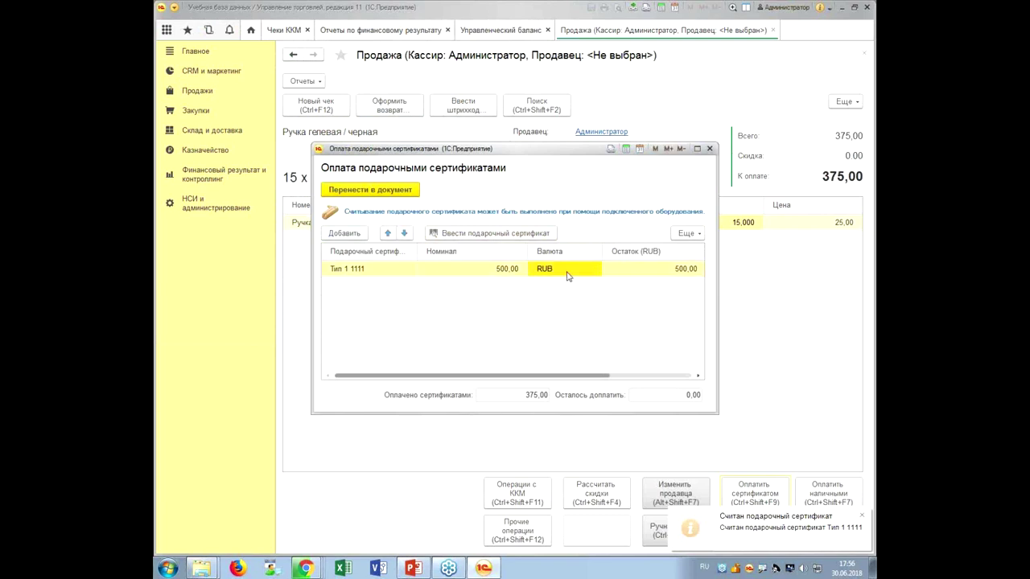
pyautogui.click(405, 192)
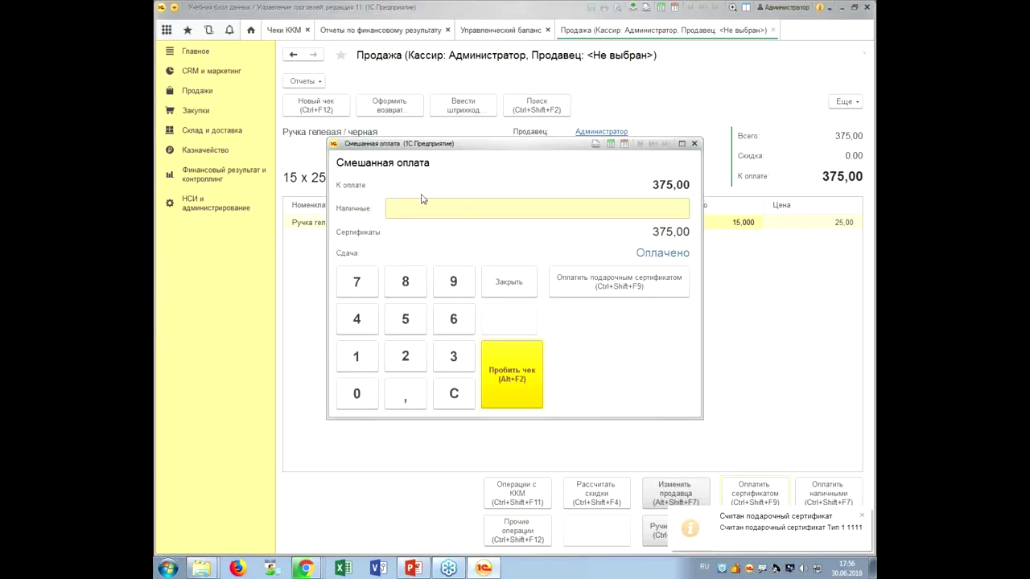
# Ring up the receipt paid by gift certificate, close the sale form and select the new receipt in the Чеки ККМ list
pyautogui.click(523, 373)
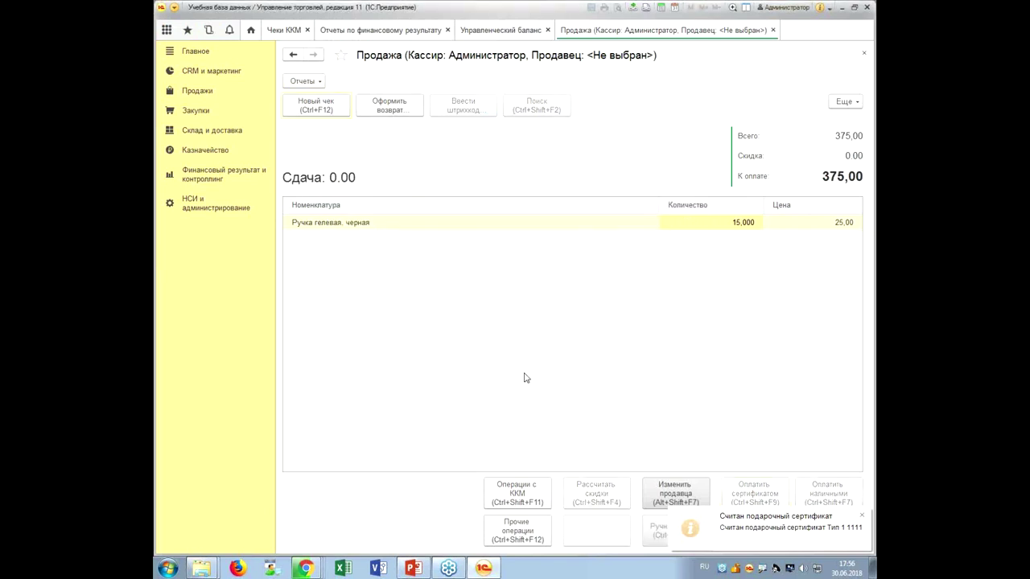
pyautogui.click(773, 30)
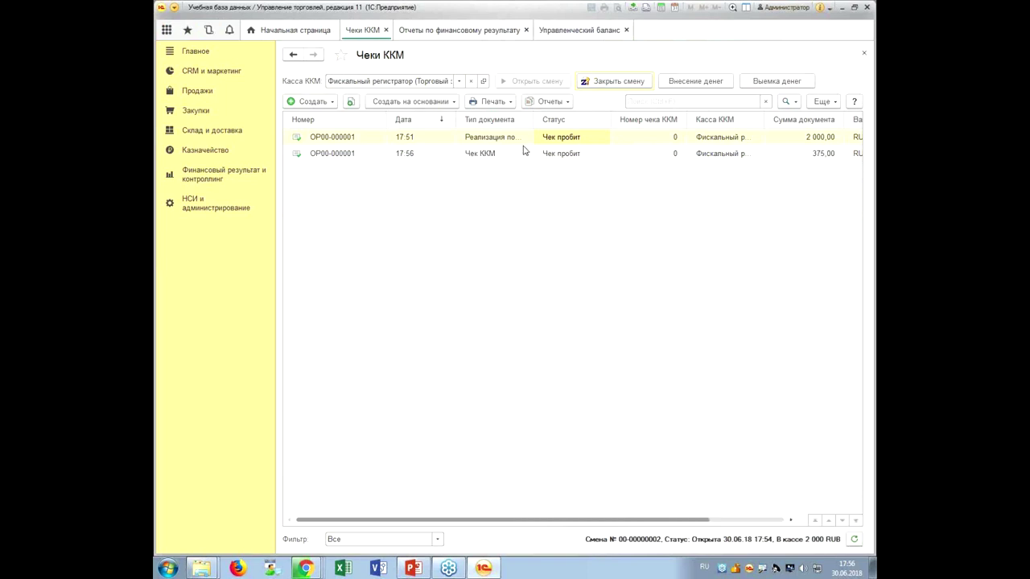
pyautogui.click(500, 153)
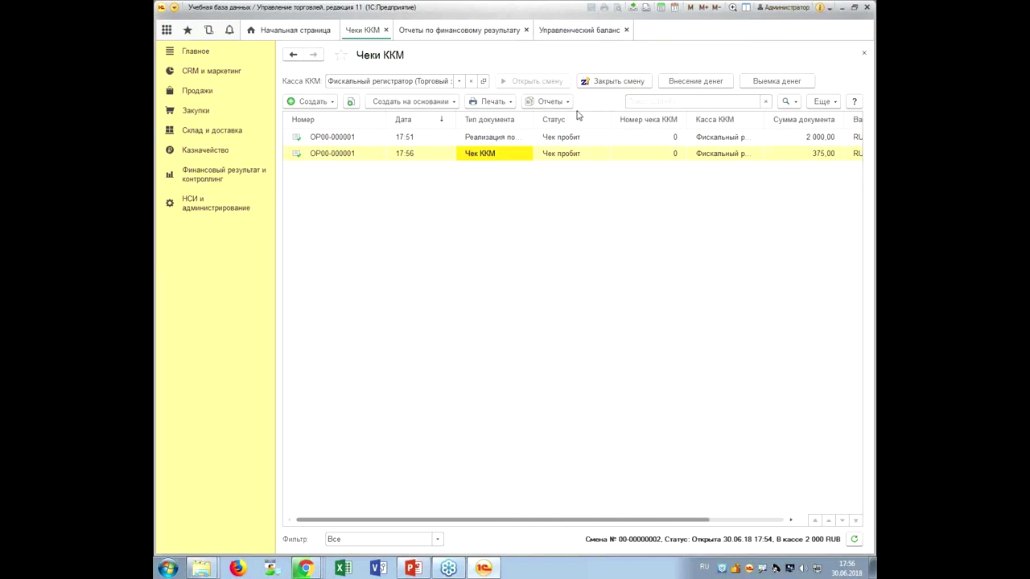
# Close the cash register shift and review the goods and gift certificate payment in the resulting retail sales report
pyautogui.click(322, 102)
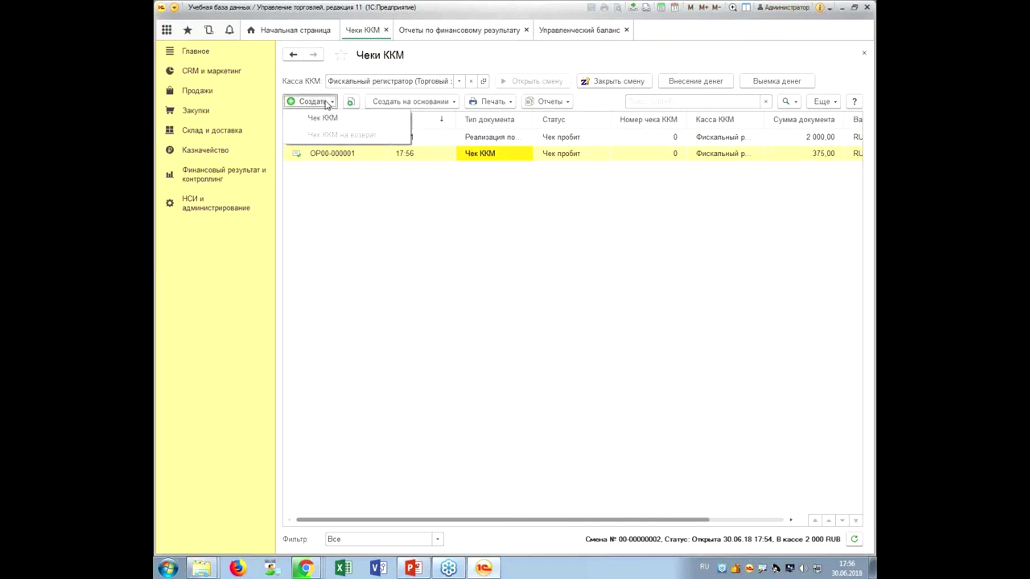
pyautogui.click(615, 80)
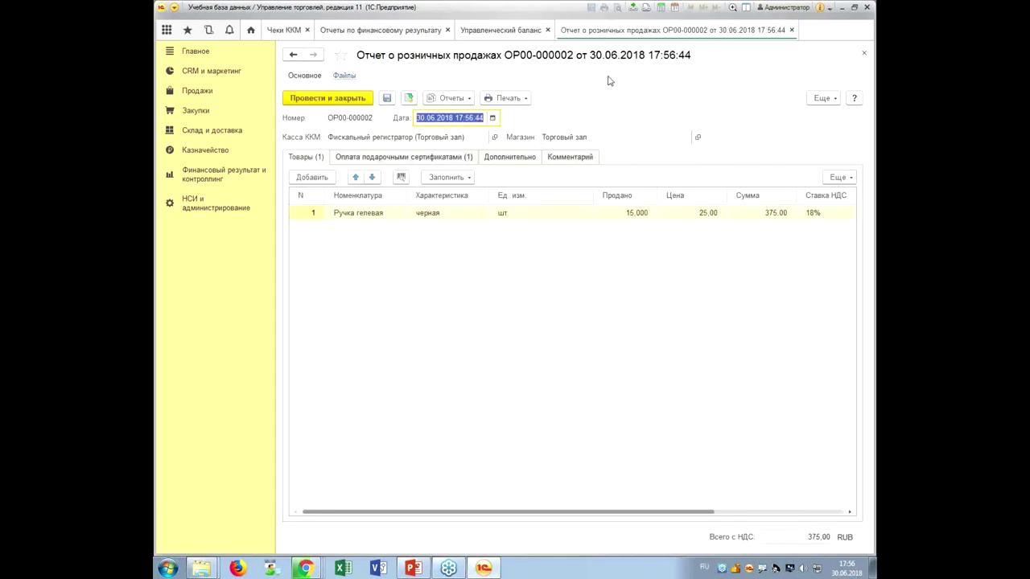
pyautogui.click(446, 211)
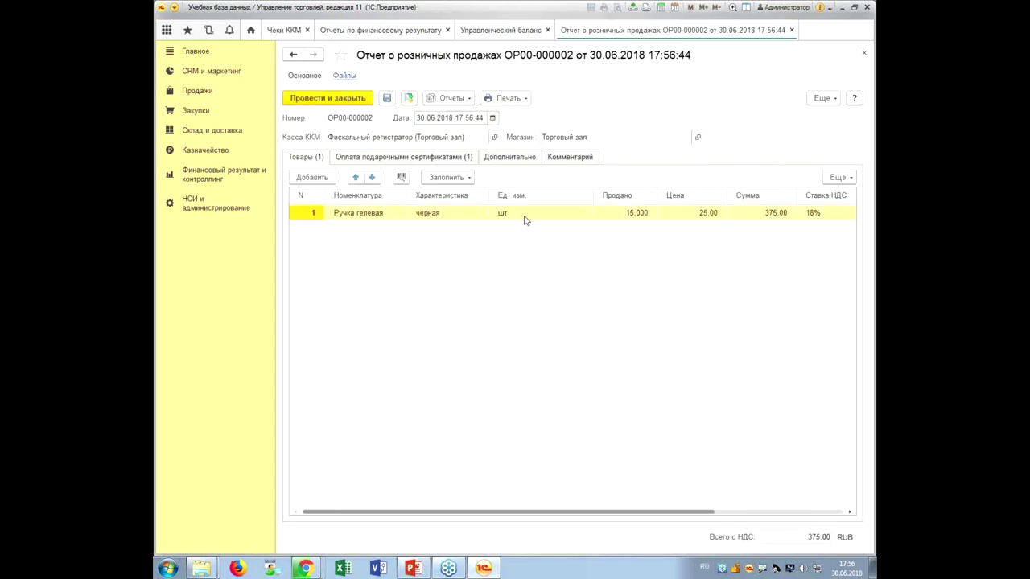
pyautogui.click(636, 214)
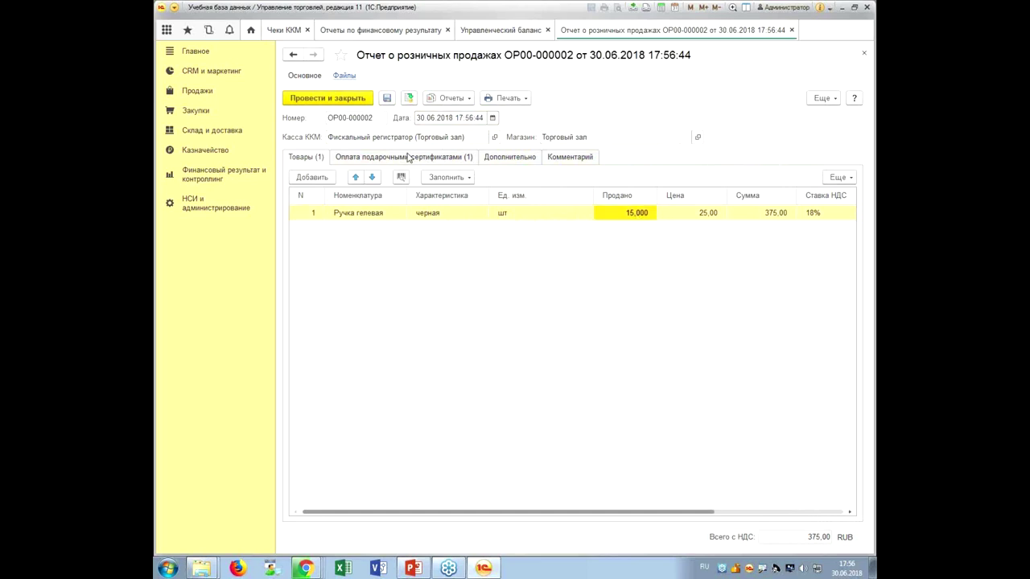
pyautogui.click(409, 156)
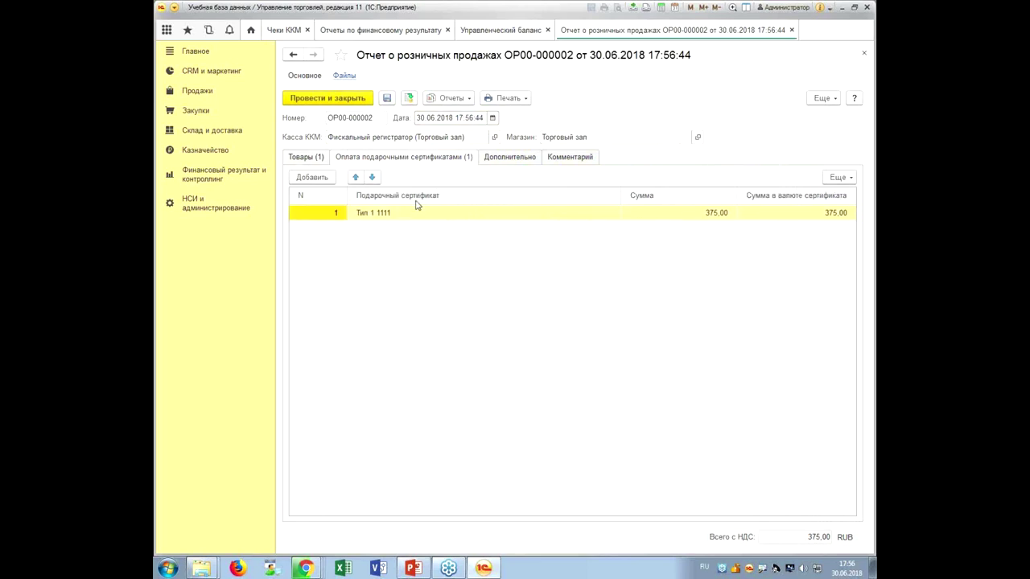
pyautogui.click(748, 217)
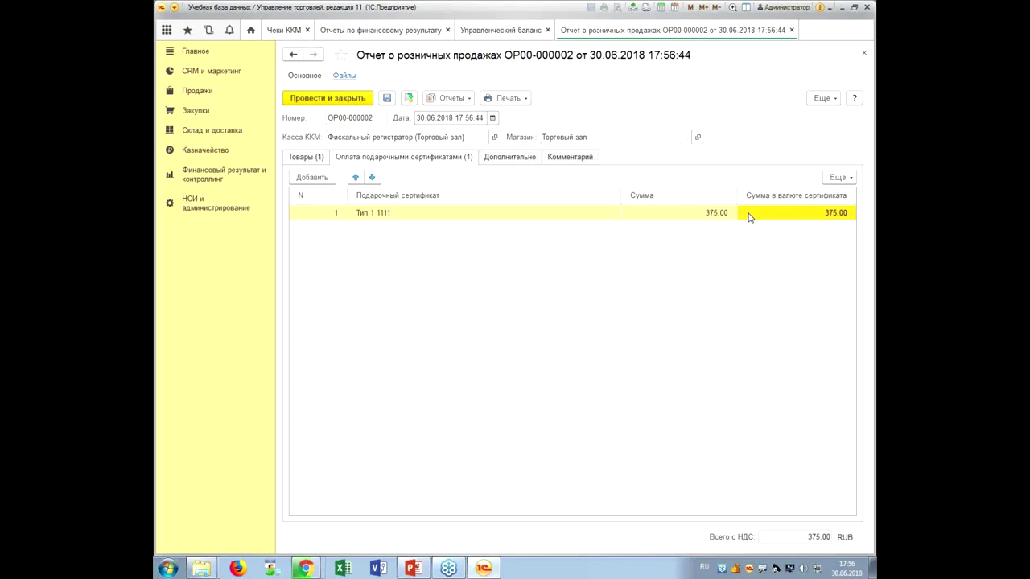
# Examine the status and remaining balance of certificate Тип 1 1111 among the gift certificates of kind Тип 1
pyautogui.click(231, 92)
pyautogui.click(268, 72)
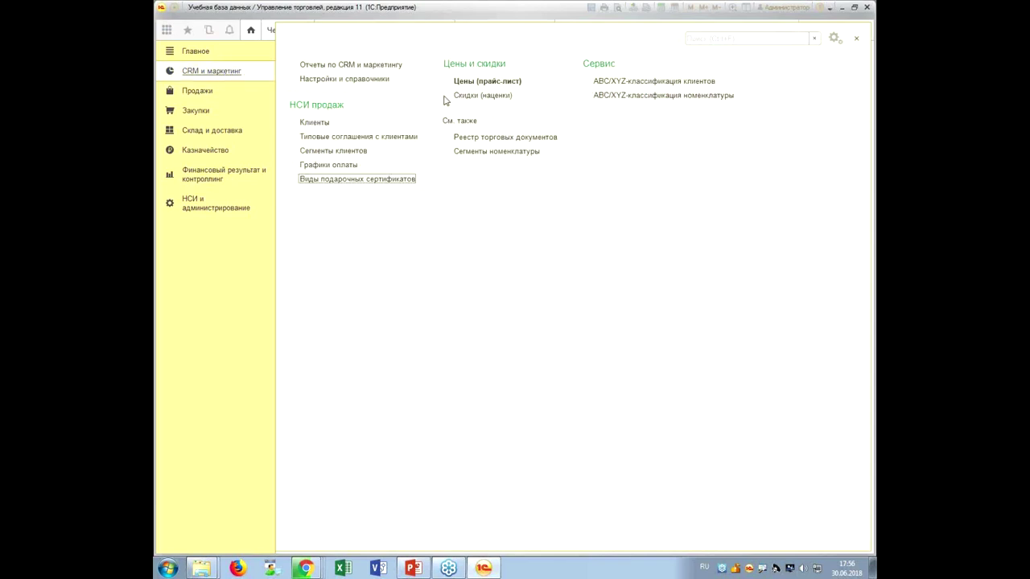
pyautogui.click(374, 179)
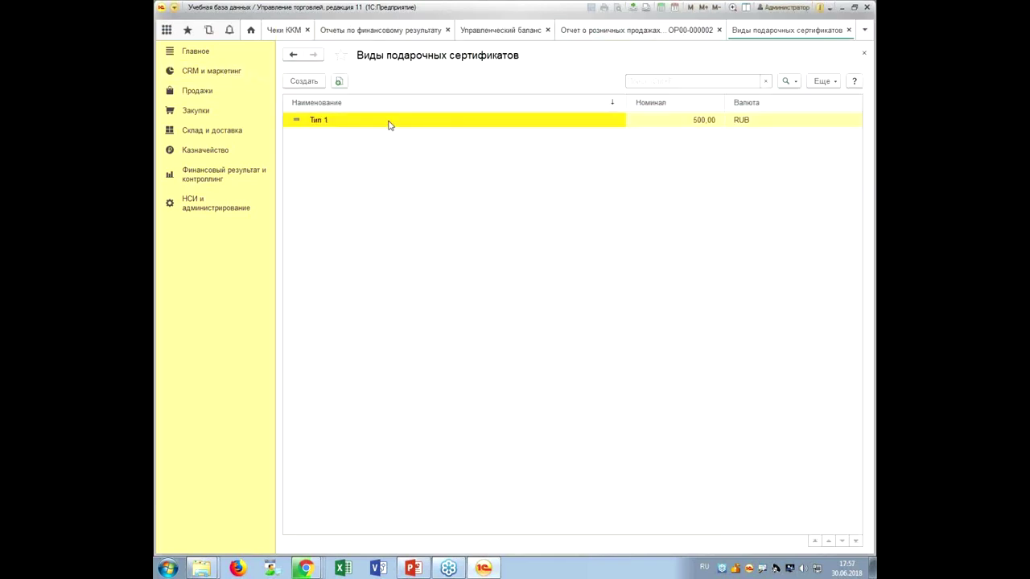
pyautogui.doubleClick(411, 124)
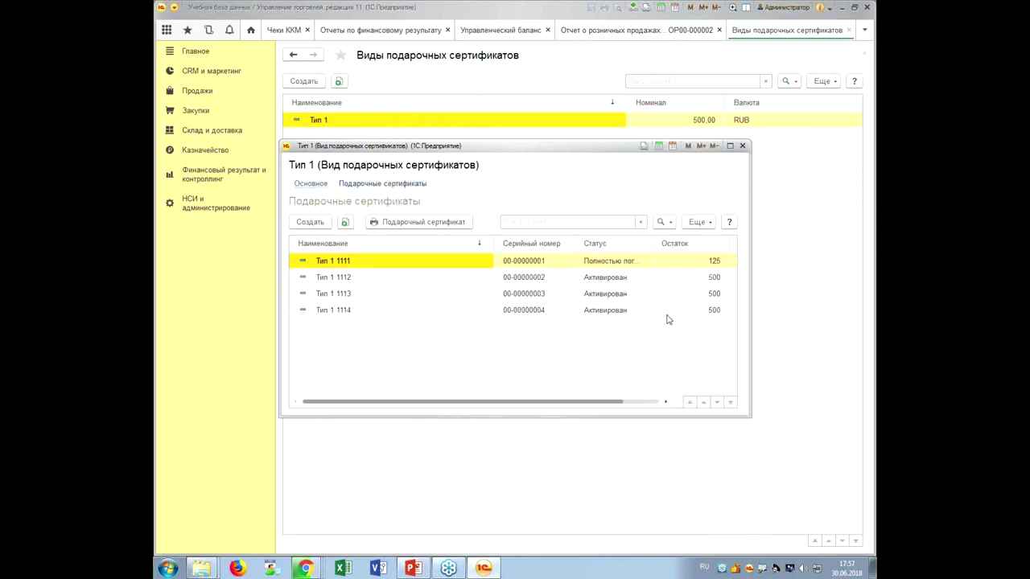
pyautogui.moveTo(654, 247)
pyautogui.mouseDown()
pyautogui.moveTo(688, 245)
pyautogui.moveTo(649, 245)
pyautogui.mouseUp()
pyautogui.rightClick(626, 266)
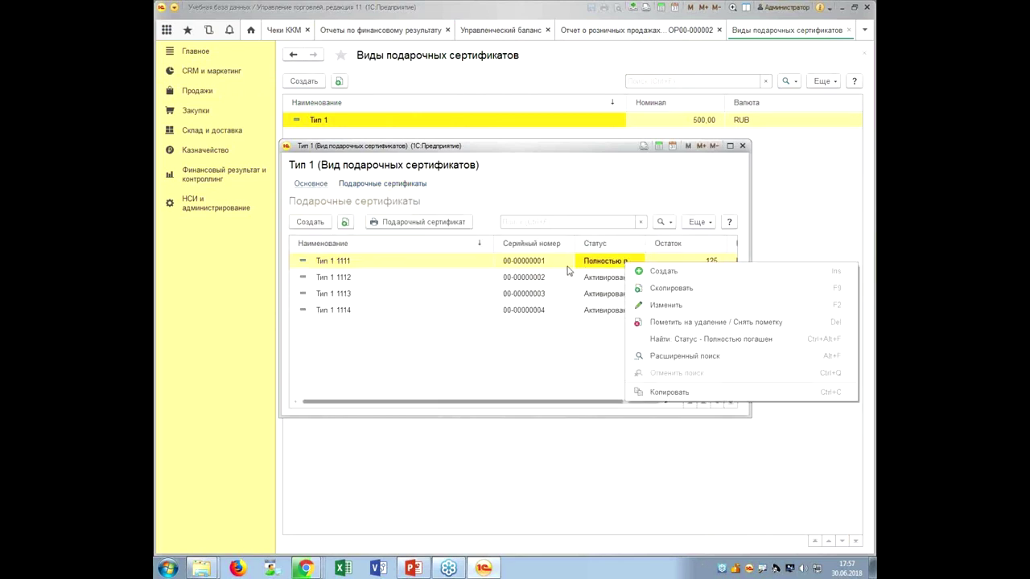
pyautogui.click(543, 317)
pyautogui.click(702, 264)
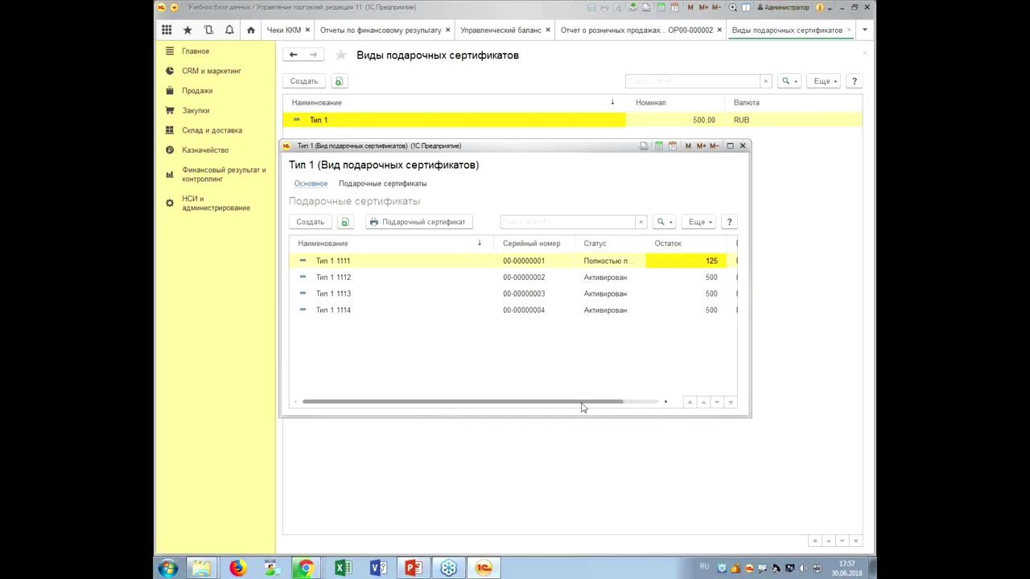
pyautogui.moveTo(580, 402); pyautogui.dragTo(664, 403)
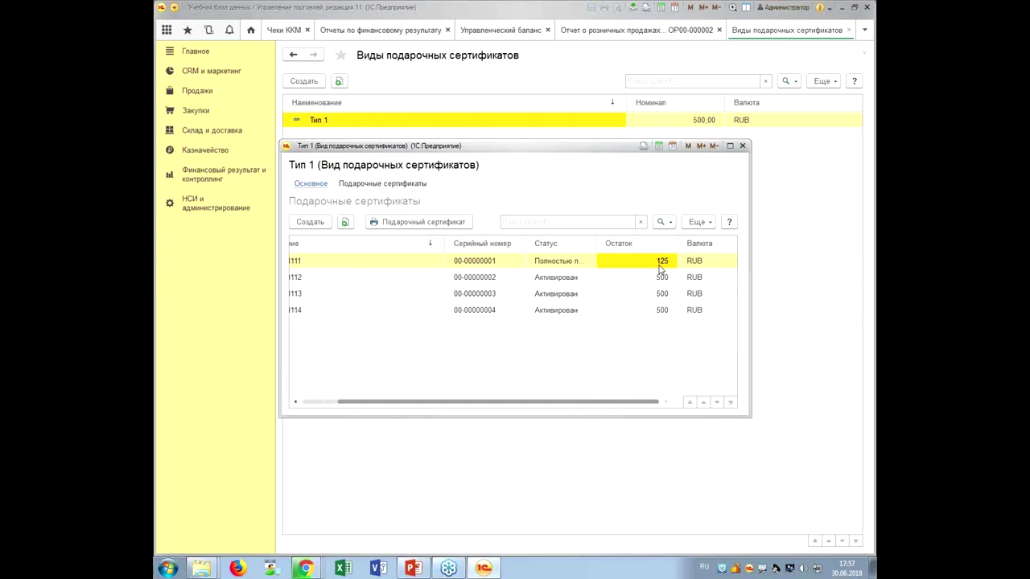
pyautogui.click(742, 146)
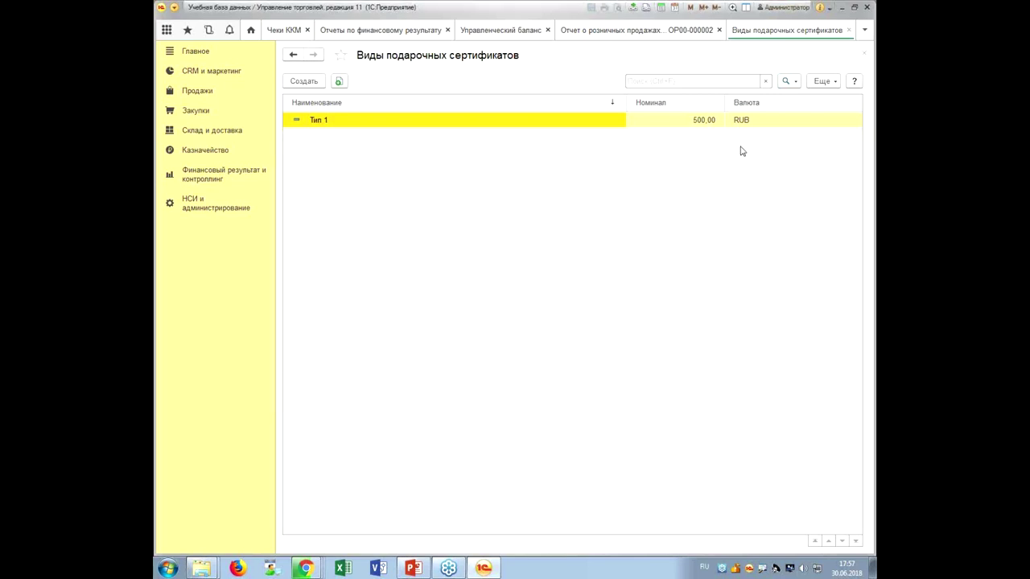
# Create a gift certificate cancellation document and read in the certificate with barcode 1111
pyautogui.click(205, 97)
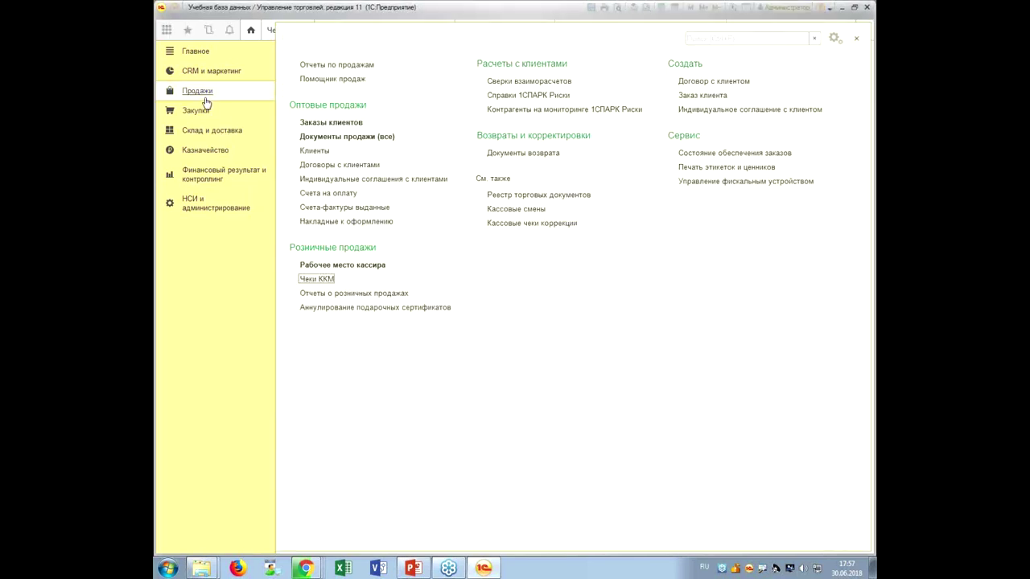
pyautogui.click(404, 308)
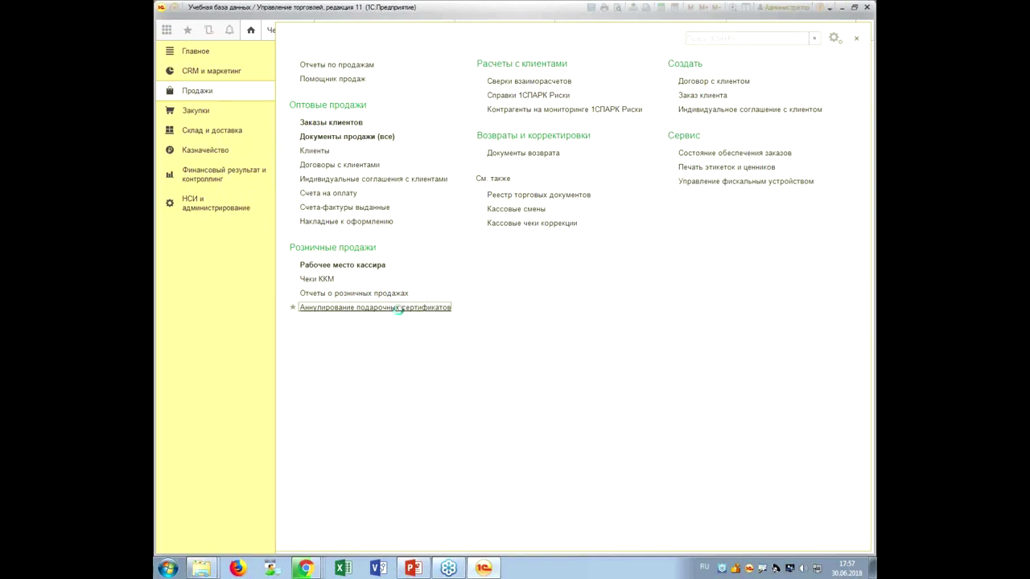
pyautogui.click(303, 82)
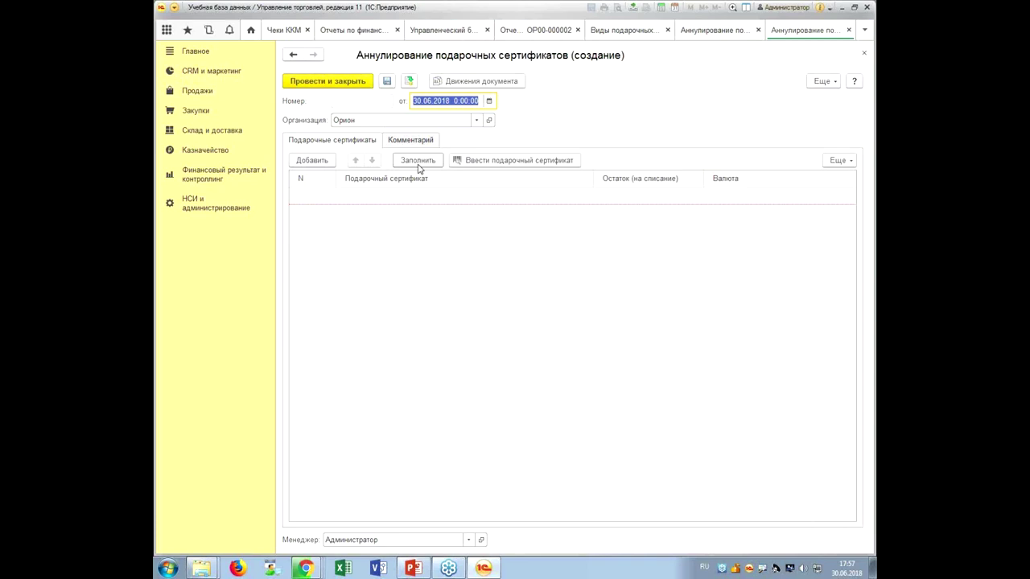
pyautogui.click(513, 161)
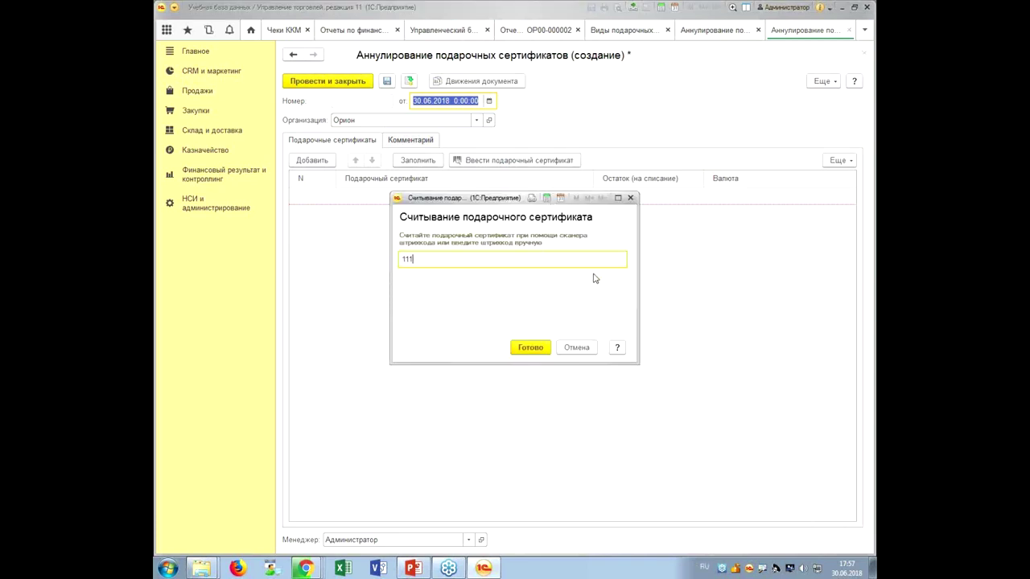
pyautogui.press('Return')
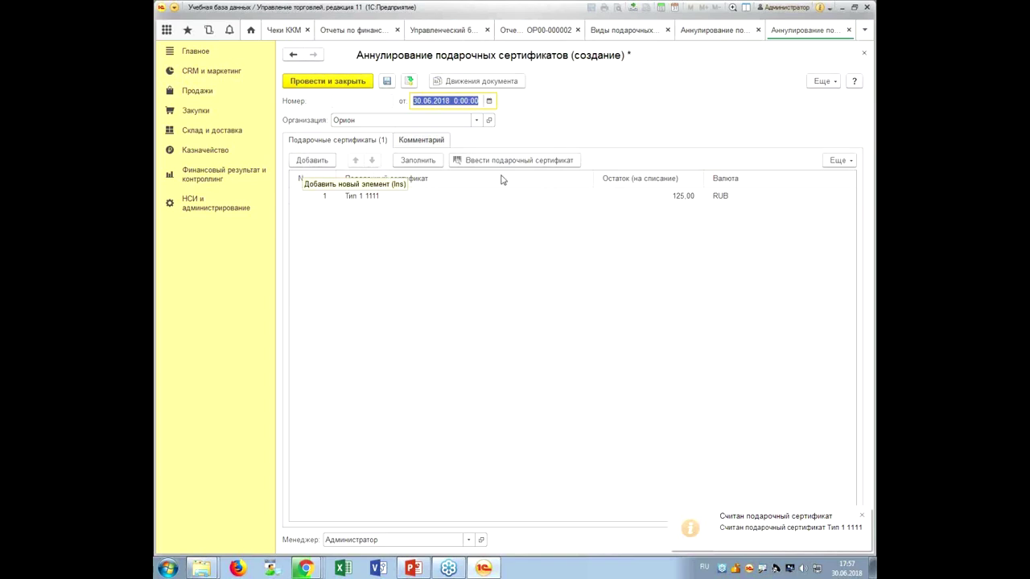
pyautogui.click(680, 198)
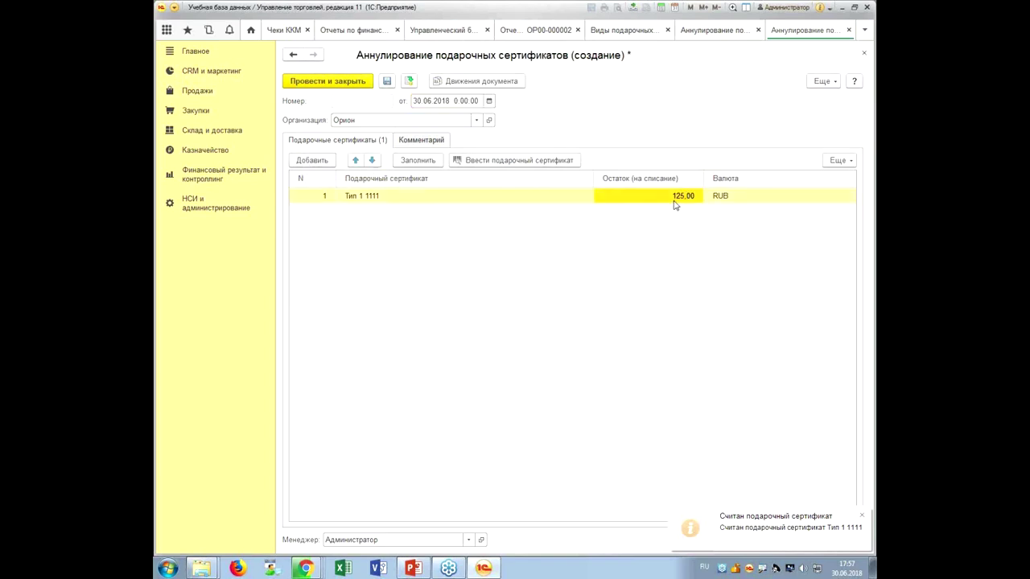
# Add certificate Тип 1 1112 to the cancellation document, then post and close the document
pyautogui.click(312, 160)
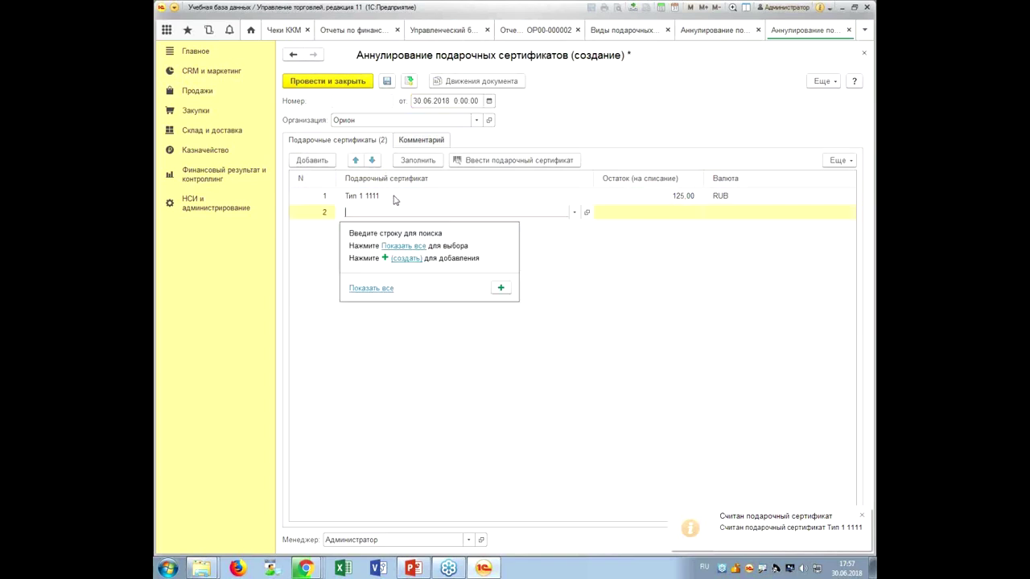
pyautogui.click(408, 247)
pyautogui.doubleClick(357, 202)
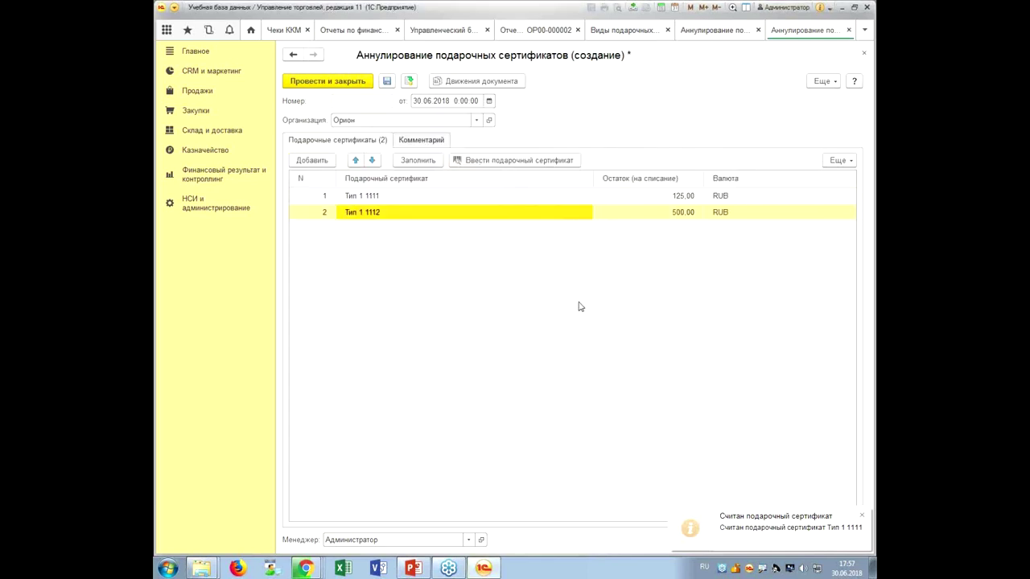
pyautogui.click(419, 143)
pyautogui.click(370, 143)
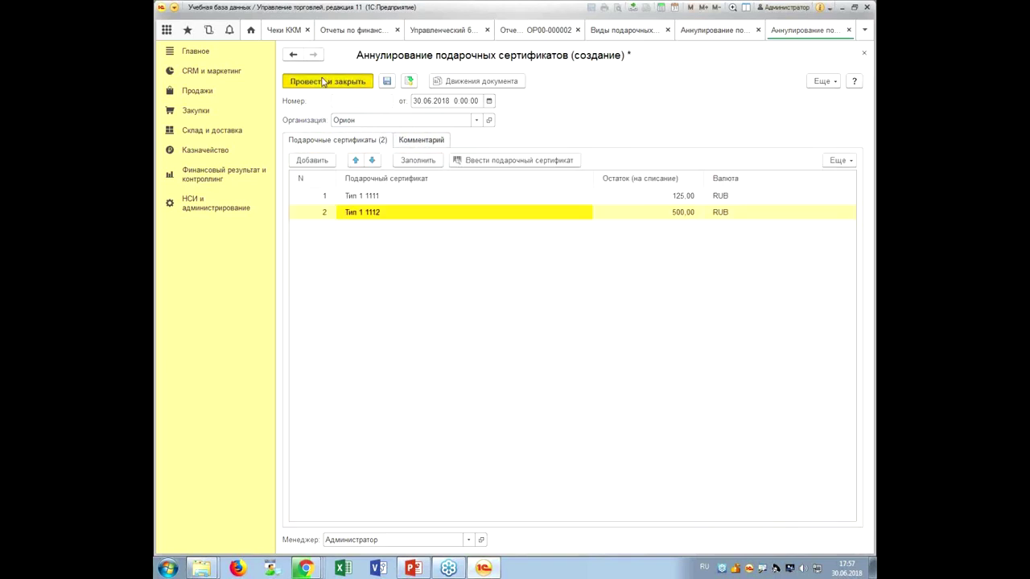
pyautogui.click(323, 82)
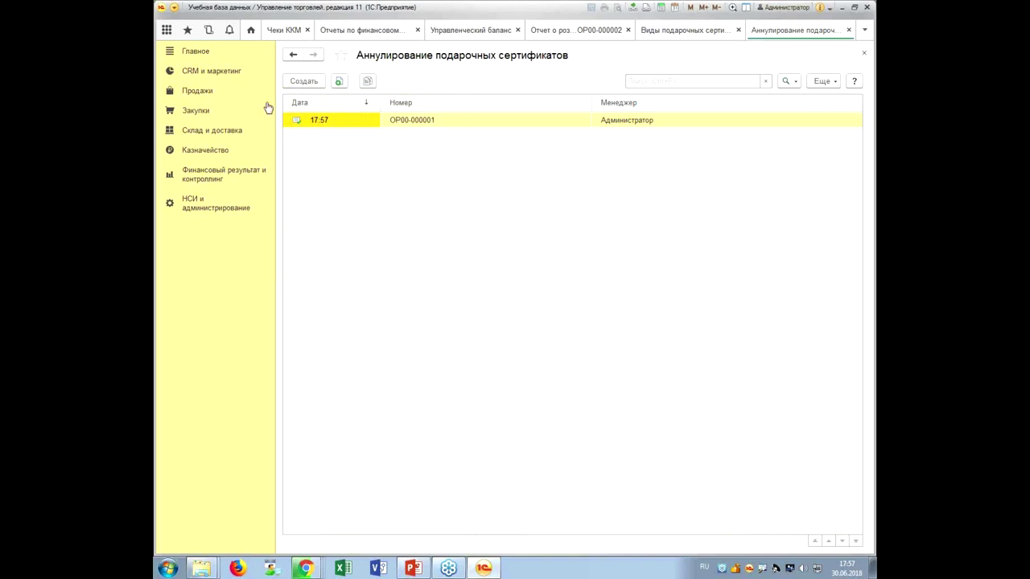
# Examine the statuses and balances of the Тип 1 gift certificates after the cancellation
pyautogui.click(216, 72)
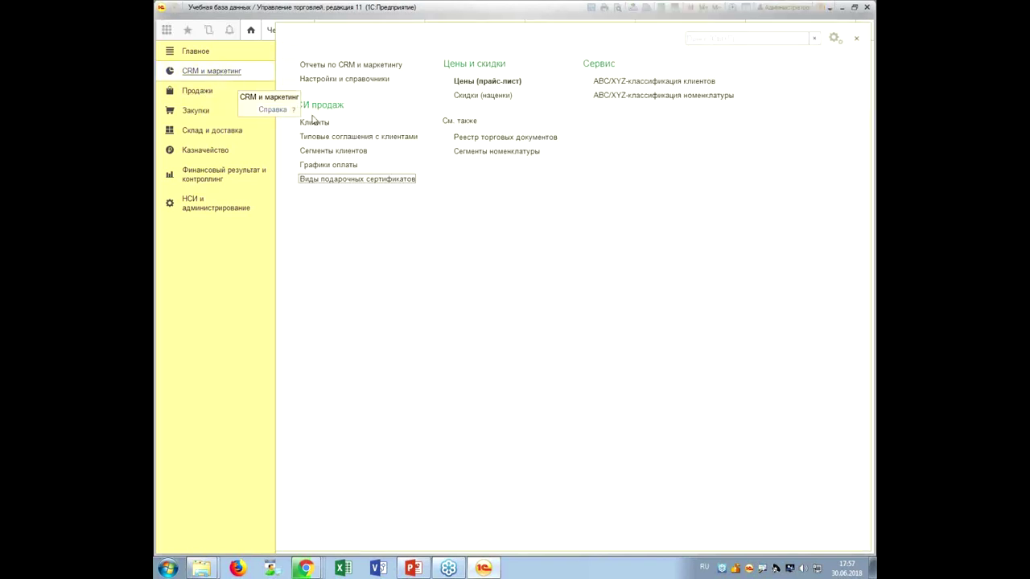
pyautogui.click(323, 180)
pyautogui.doubleClick(330, 122)
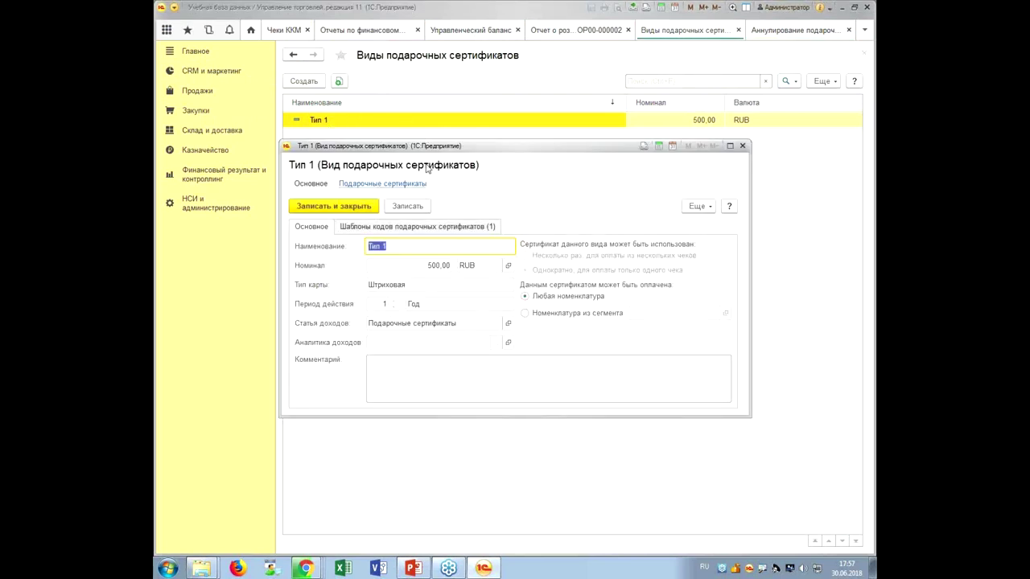
pyautogui.click(398, 185)
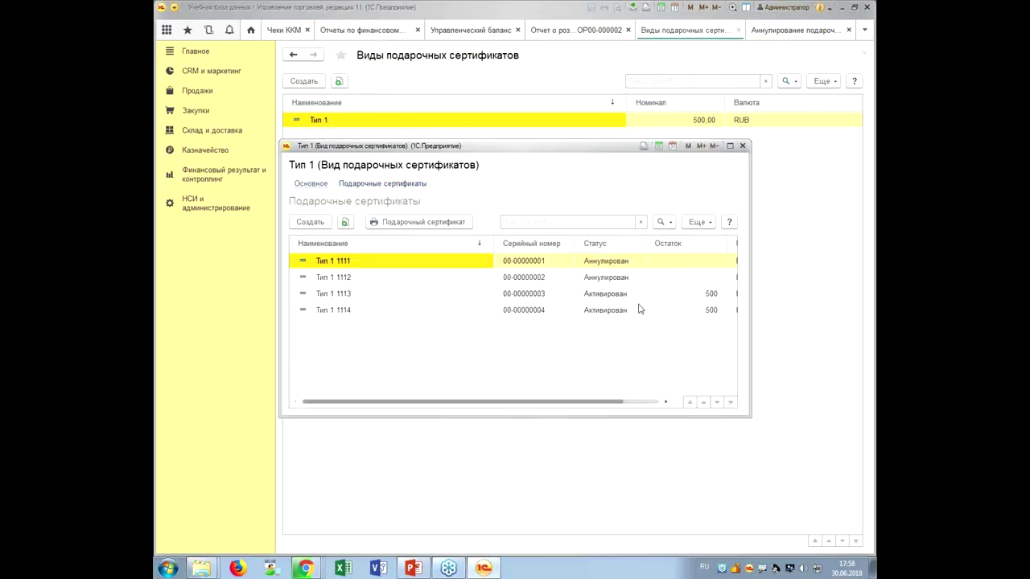
pyautogui.click(641, 266)
pyautogui.press('Right')
pyautogui.press('Right')
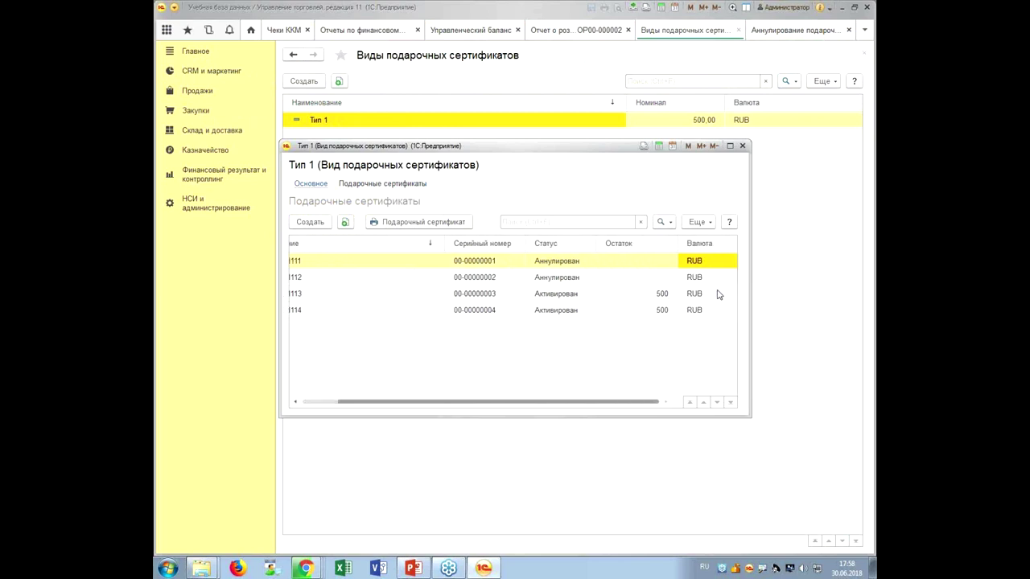
pyautogui.press('Left')
pyautogui.press('Left')
pyautogui.press('Left')
pyautogui.press('Left')
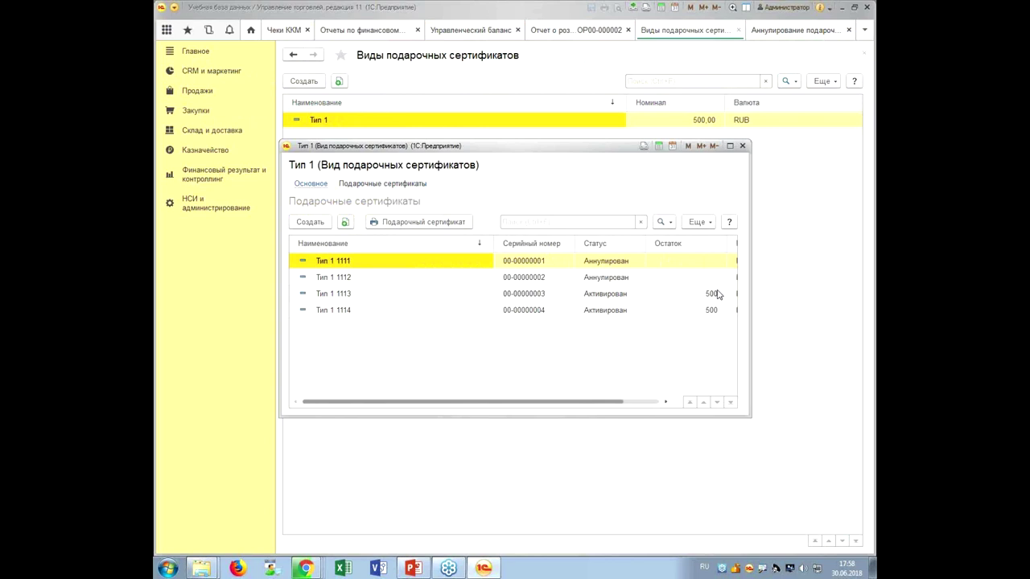
pyautogui.click(741, 145)
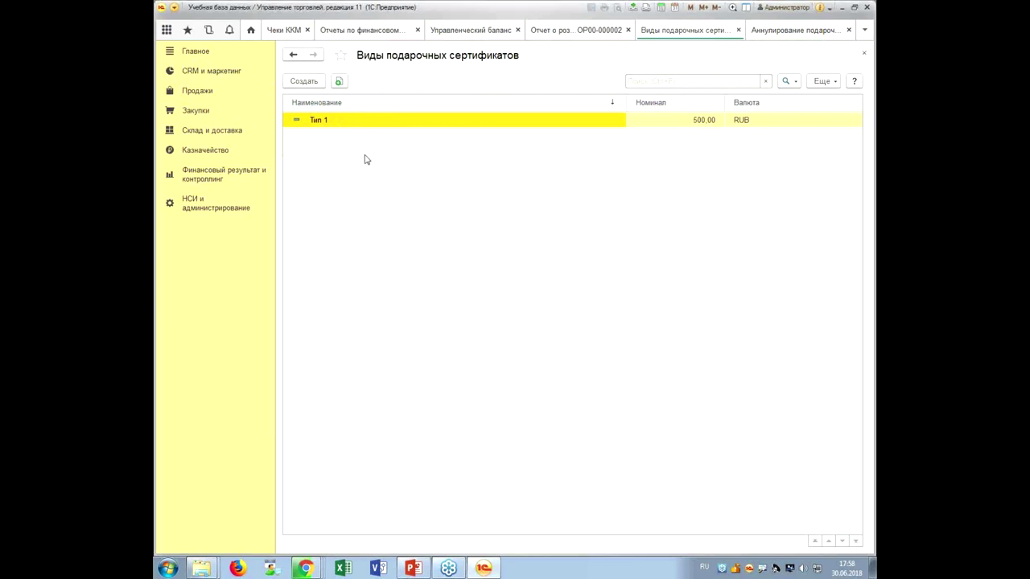
# Run the month-closing operations for Июнь 2018 and the organization Орион
pyautogui.click(178, 172)
pyautogui.click(527, 140)
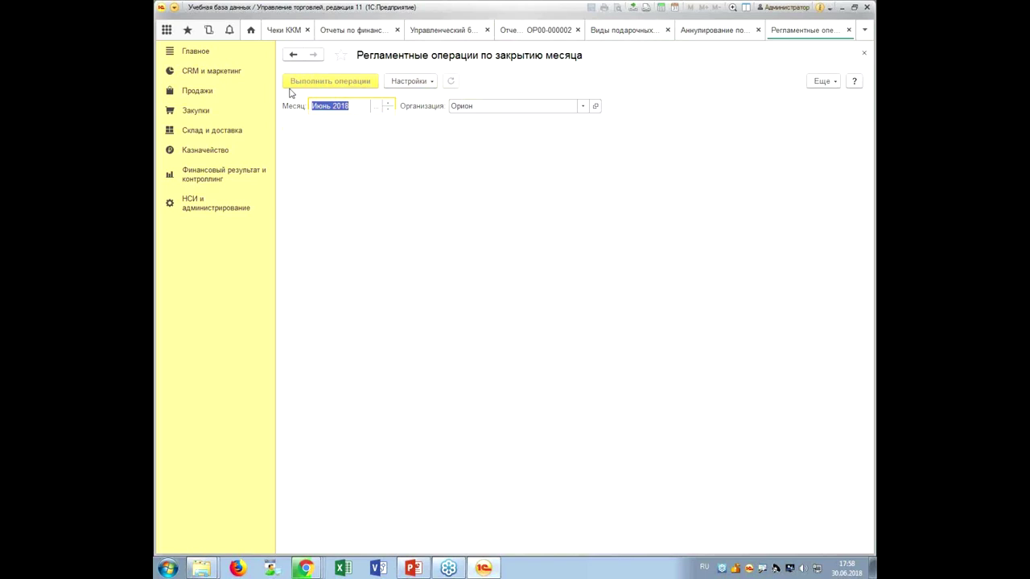
pyautogui.click(311, 80)
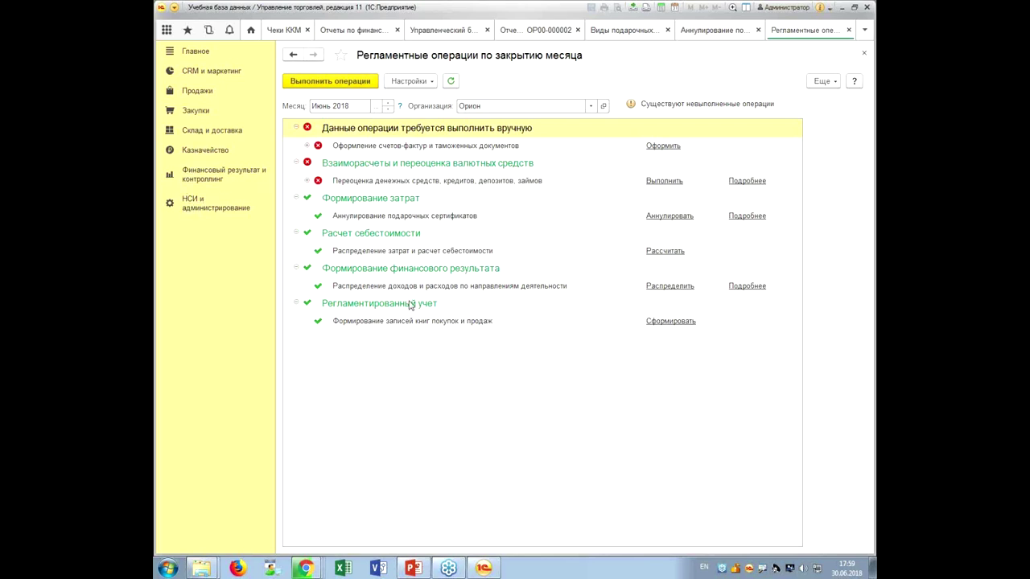
# Generate the Доходы и расходы предприятия report and examine the Подарочные сертификаты line under other income
pyautogui.click(213, 180)
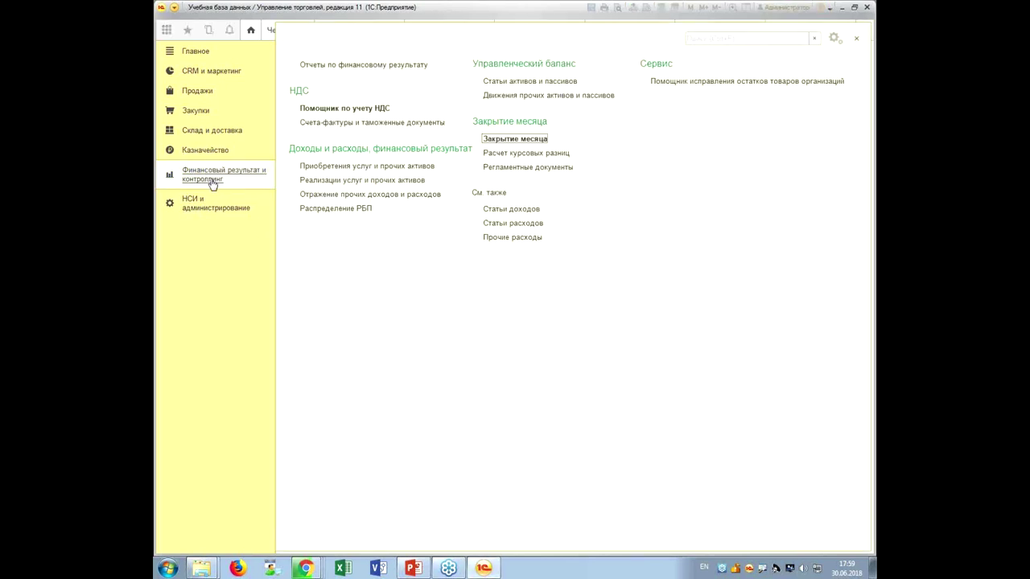
pyautogui.click(306, 66)
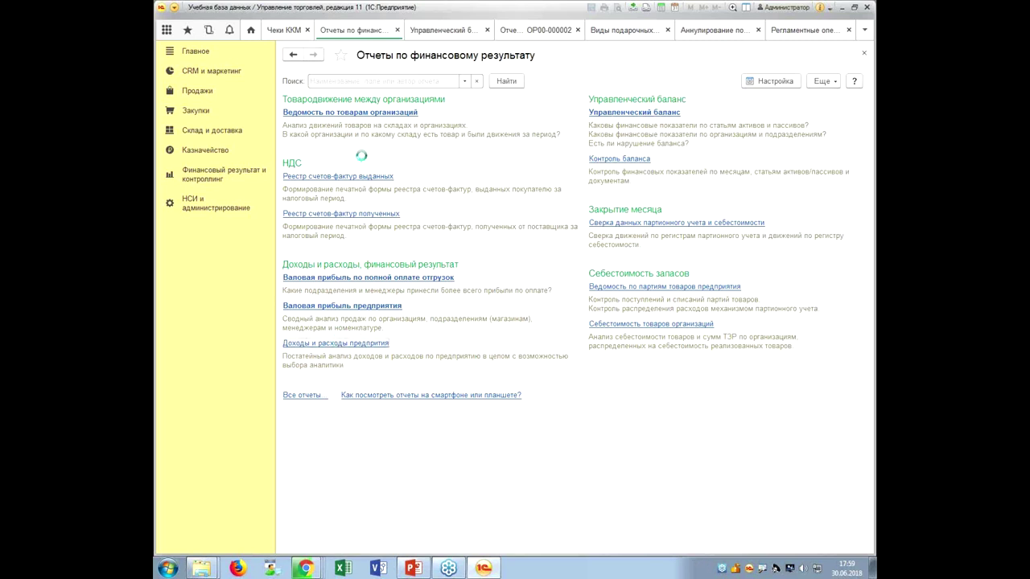
pyautogui.click(335, 342)
pyautogui.click(338, 102)
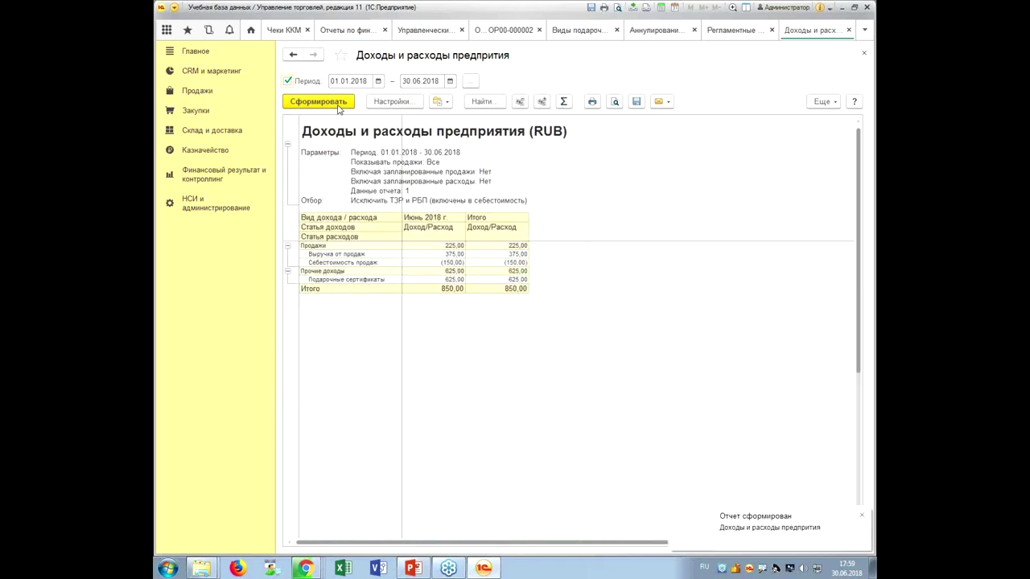
pyautogui.moveTo(460, 281); pyautogui.dragTo(521, 278)
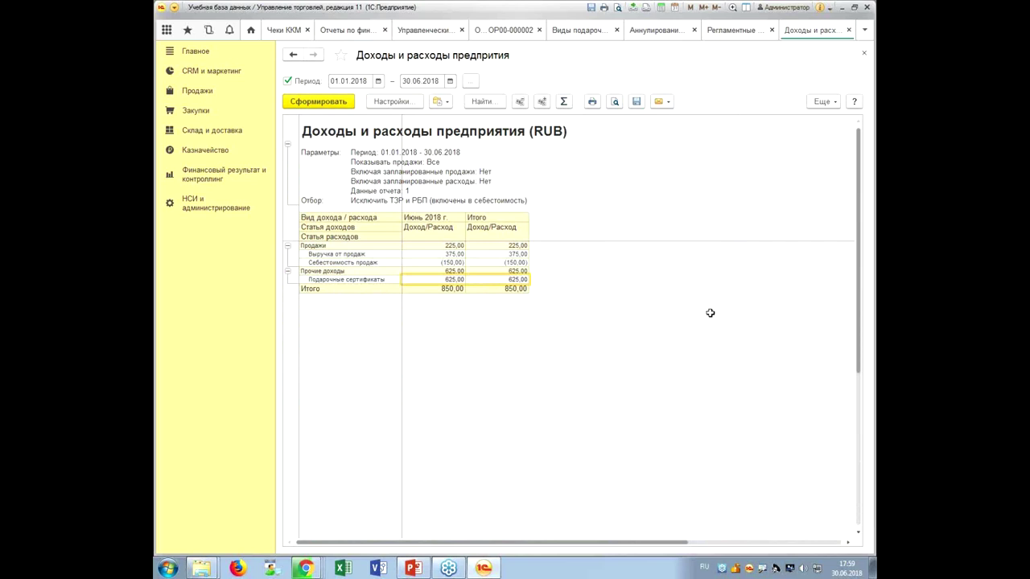
pyautogui.click(392, 279)
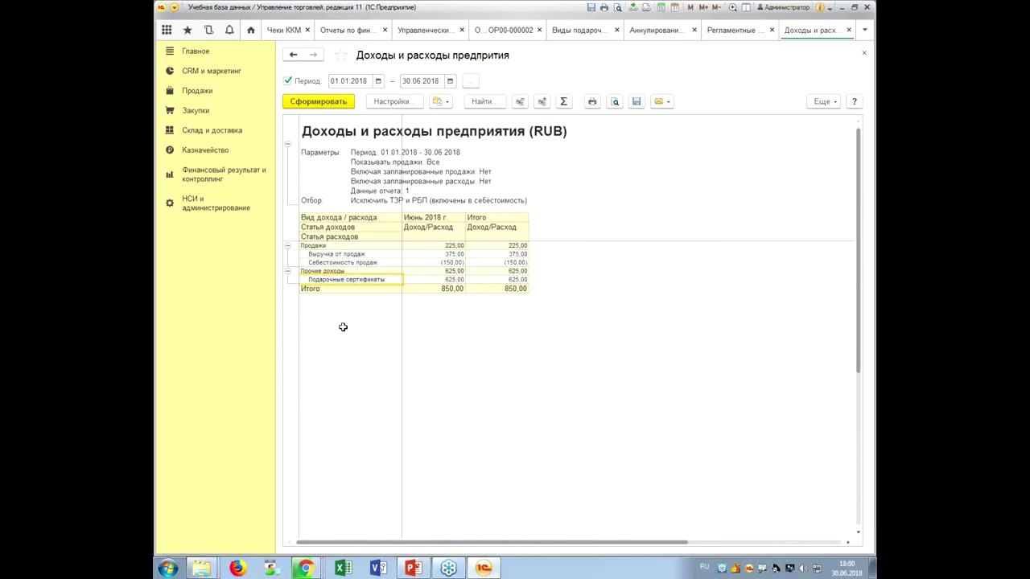
# Close the income report, month-closing, certificate cancellation and retail sales report ОР00-000002 forms, dismissing the Internet support login
pyautogui.click(848, 30)
pyautogui.click(848, 31)
pyautogui.click(849, 30)
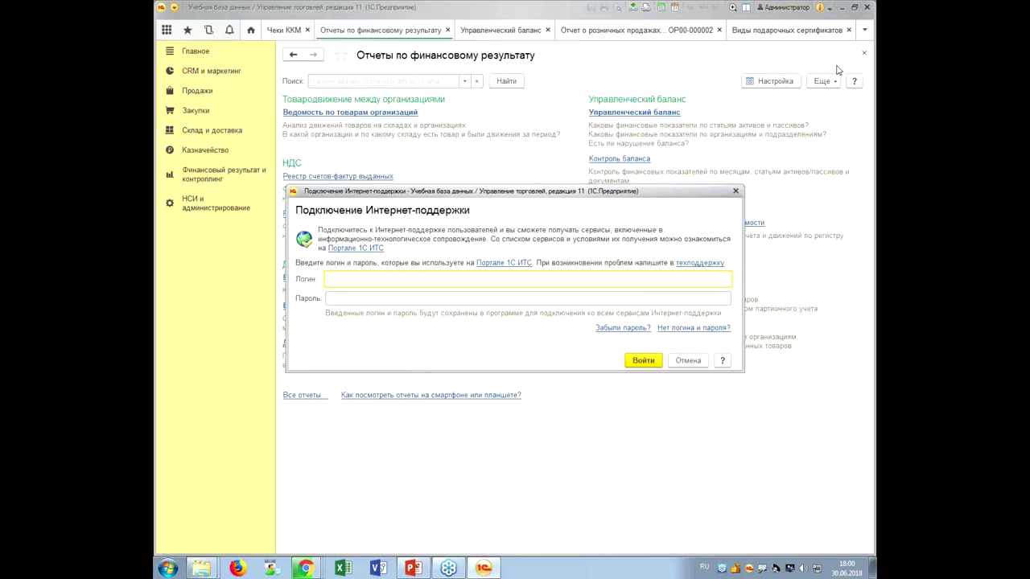
pyautogui.click(735, 190)
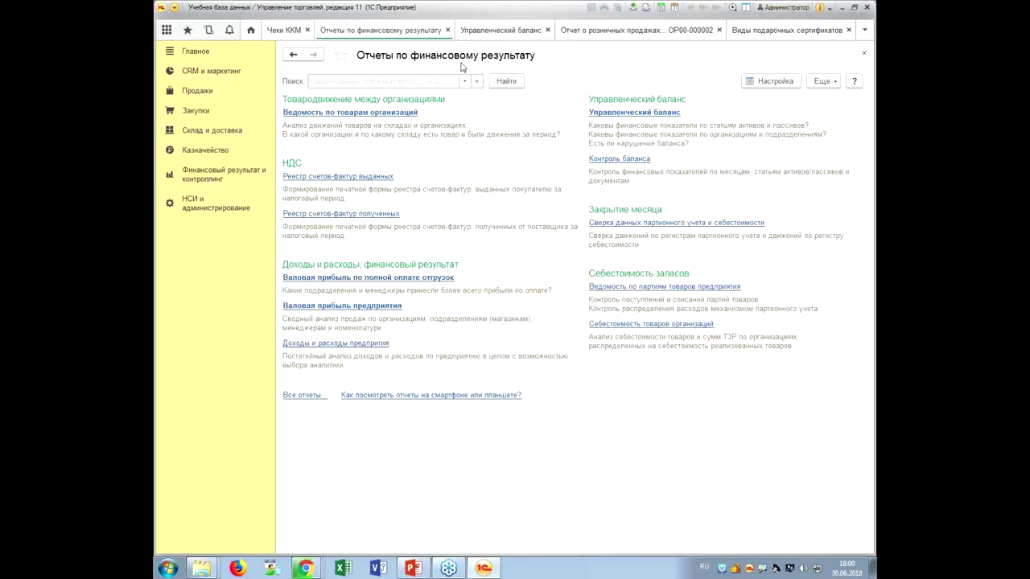
pyautogui.click(612, 35)
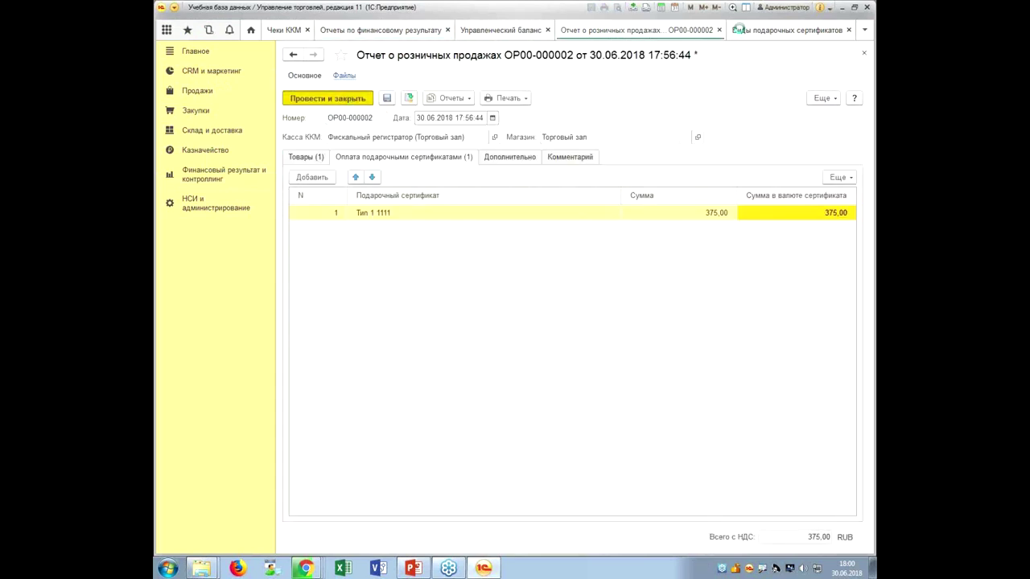
pyautogui.click(719, 30)
pyautogui.click(751, 33)
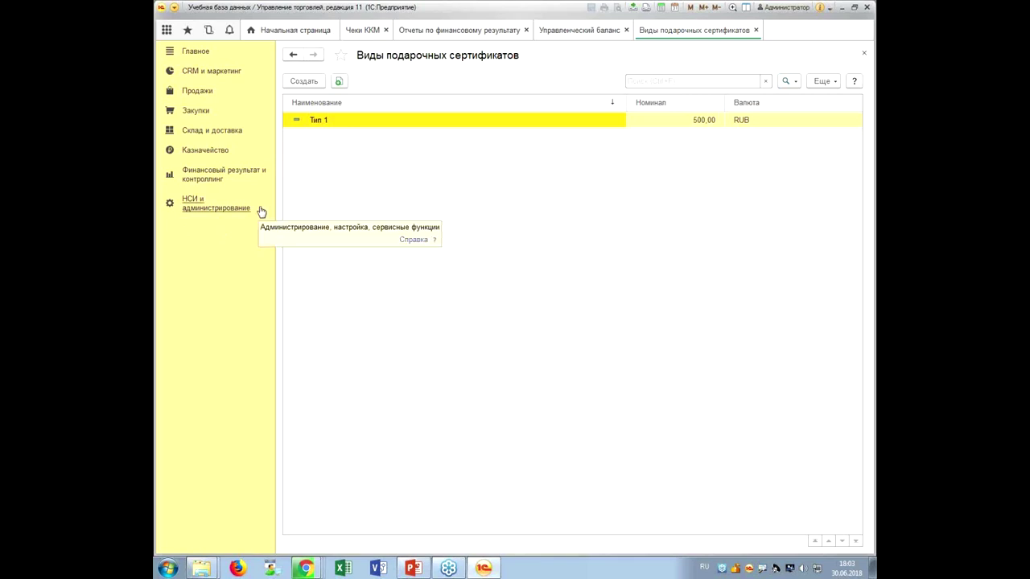
# Open the Продажи settings in НСИ и администрирование and expand the printing, mobile application, sales representatives and retail sales sections
pyautogui.click(241, 178)
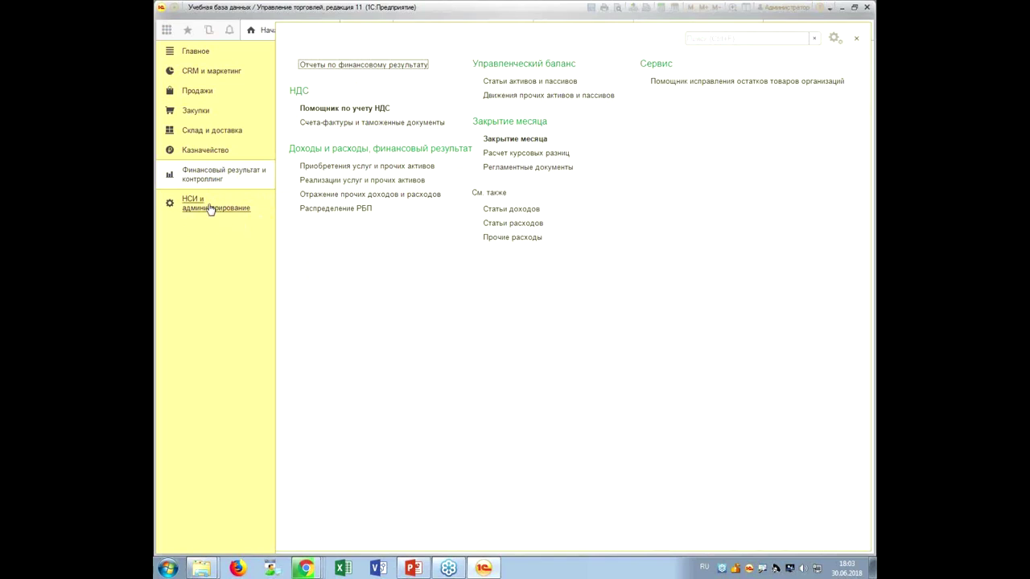
pyautogui.click(219, 208)
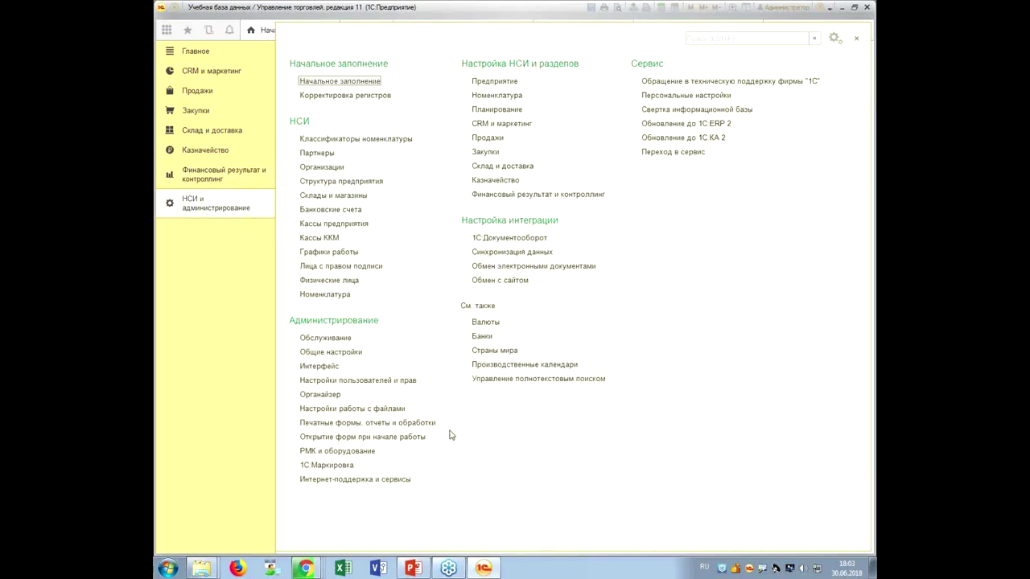
pyautogui.click(486, 139)
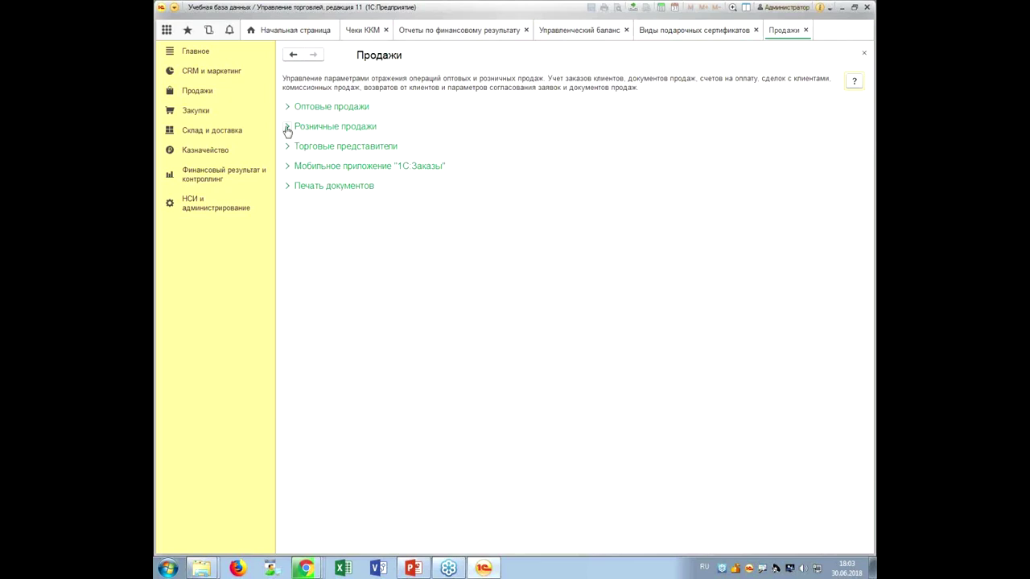
pyautogui.click(287, 185)
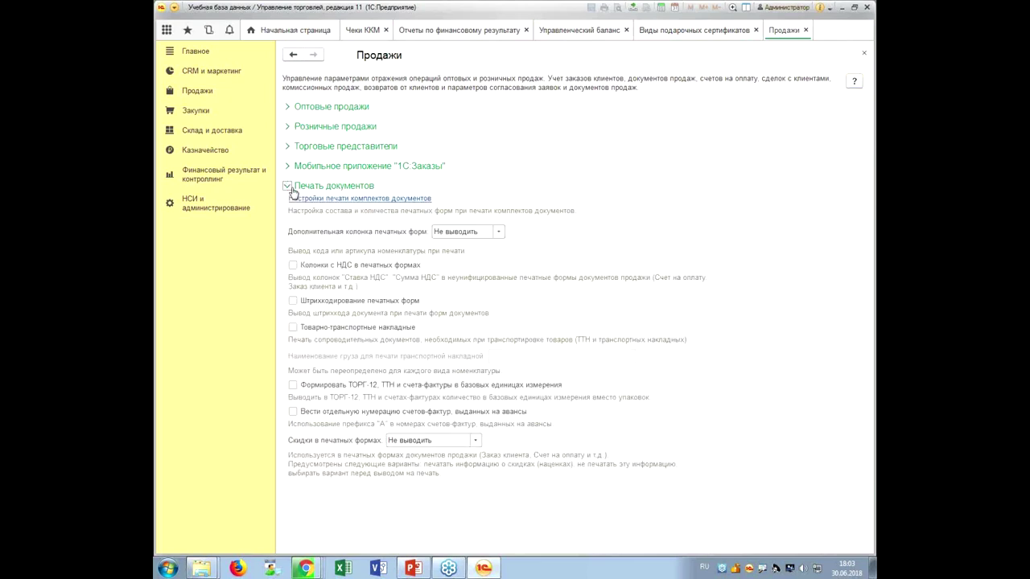
pyautogui.click(287, 167)
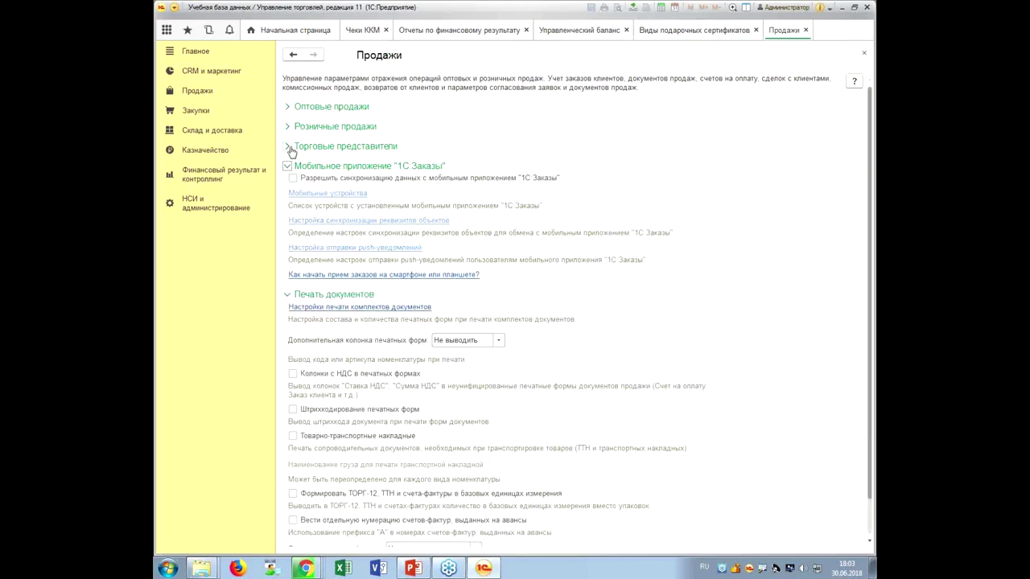
pyautogui.click(290, 147)
pyautogui.click(288, 127)
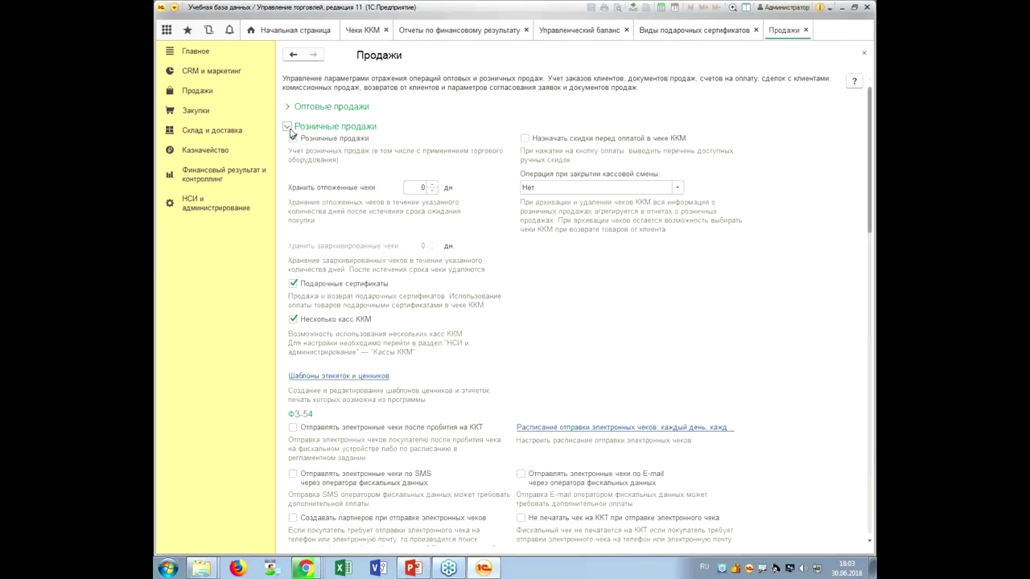
# Enable the Алкогольная (спиртосодержащая) продукция в рознице option in the retail sales settings and review the ЕГАИС parameters
pyautogui.scroll(-2, 336, 203)
pyautogui.scroll(-1, 337, 203)
pyautogui.scroll(-1, 336, 201)
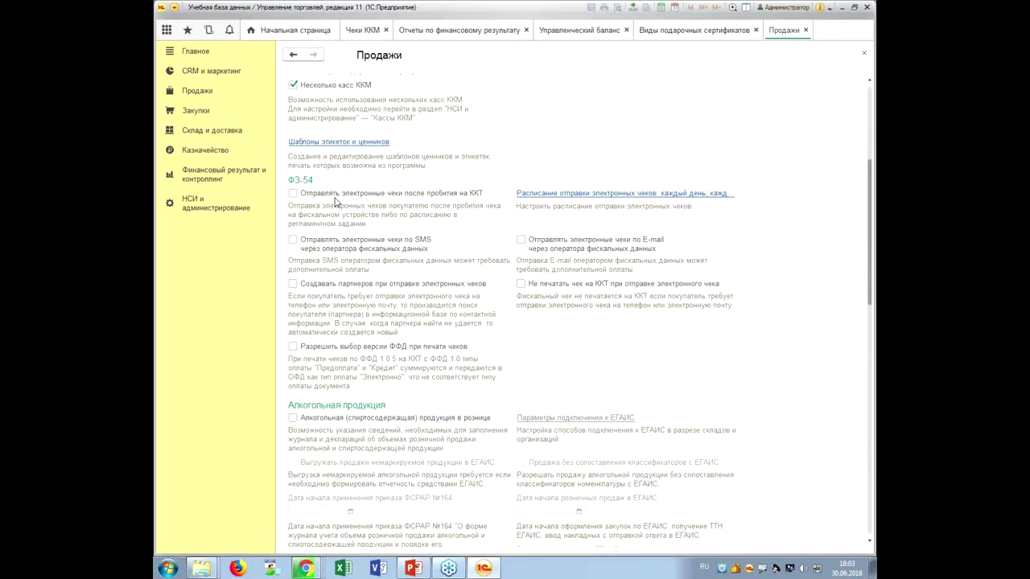
pyautogui.scroll(-3, 376, 291)
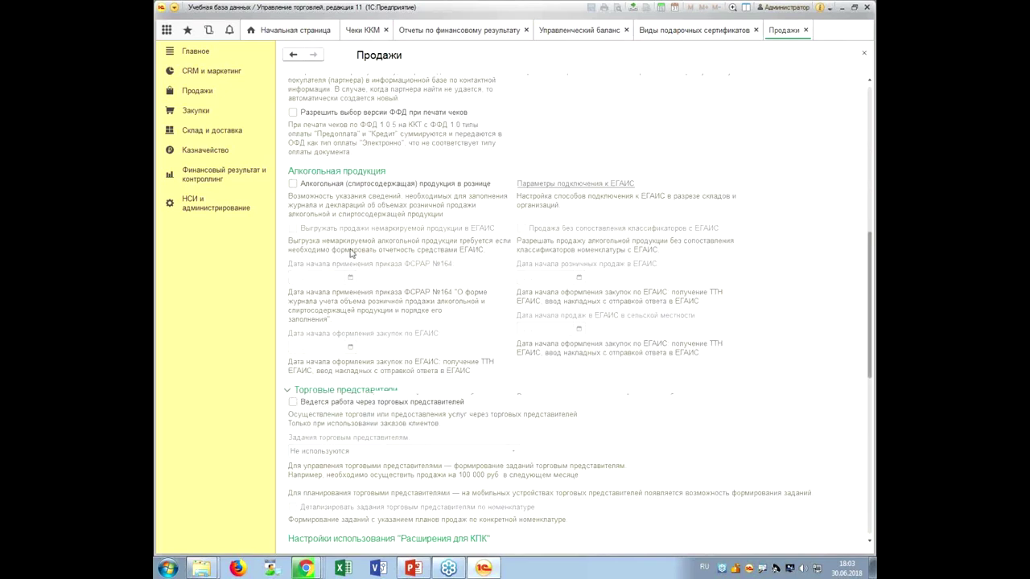
pyautogui.scroll(6, 343, 241)
pyautogui.scroll(-5, 334, 185)
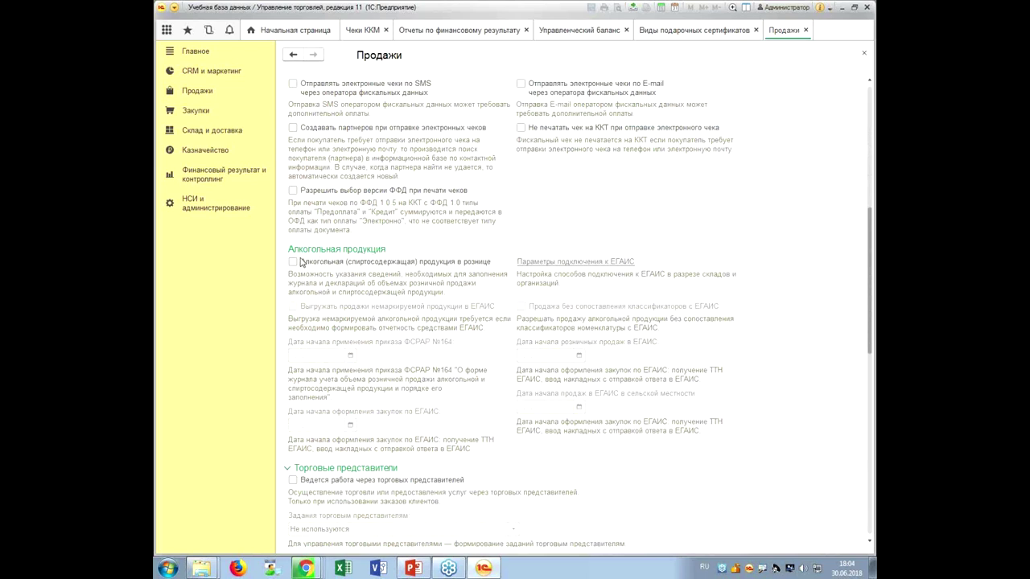
pyautogui.click(292, 262)
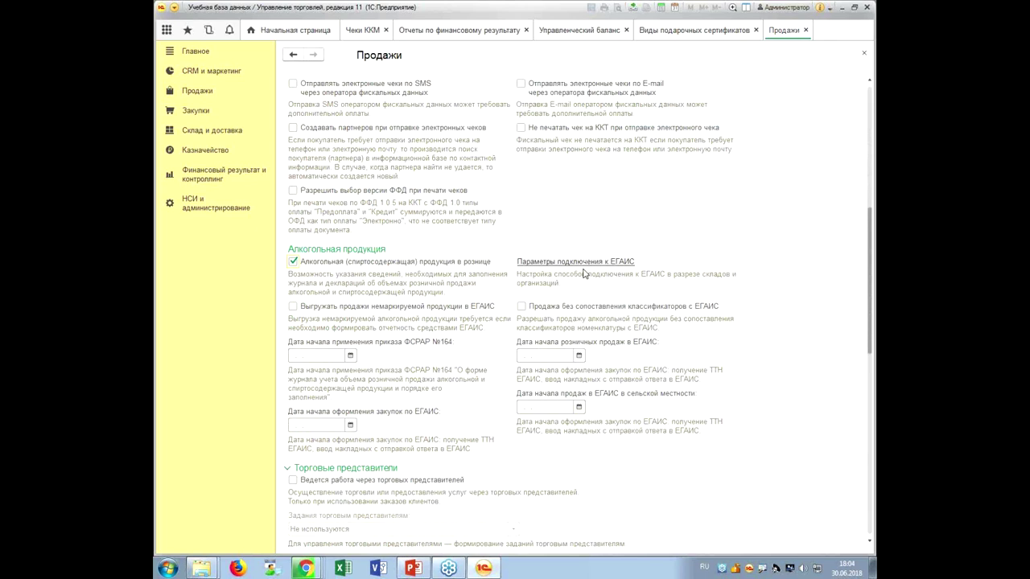
pyautogui.scroll(-1, 563, 267)
pyautogui.scroll(2, 563, 268)
pyautogui.scroll(-1, 563, 268)
pyautogui.scroll(2, 364, 345)
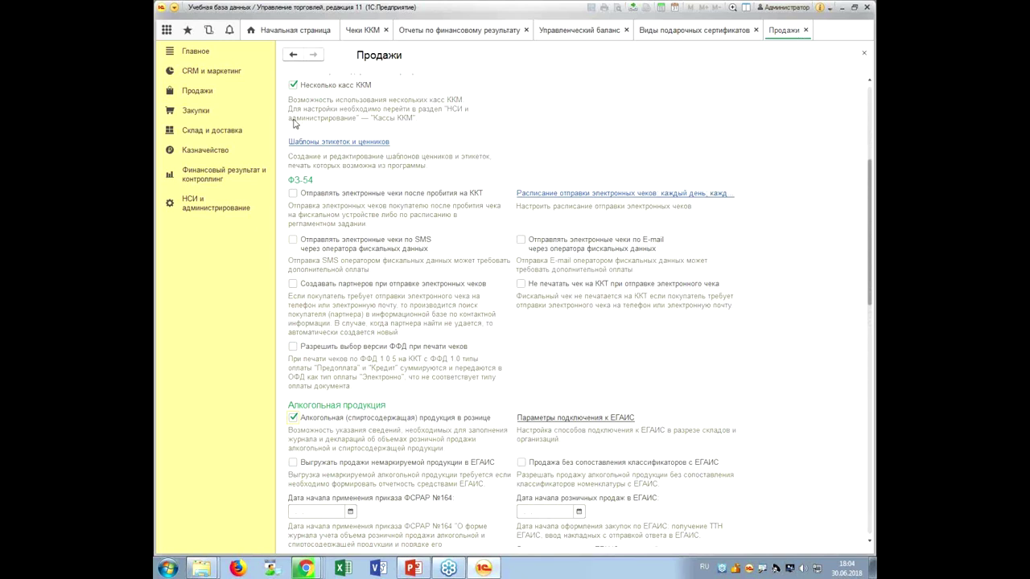
# Open the list of discount and markup conditions from the CRM and marketing settings and select Форма оплаты: Наличная
pyautogui.click(204, 72)
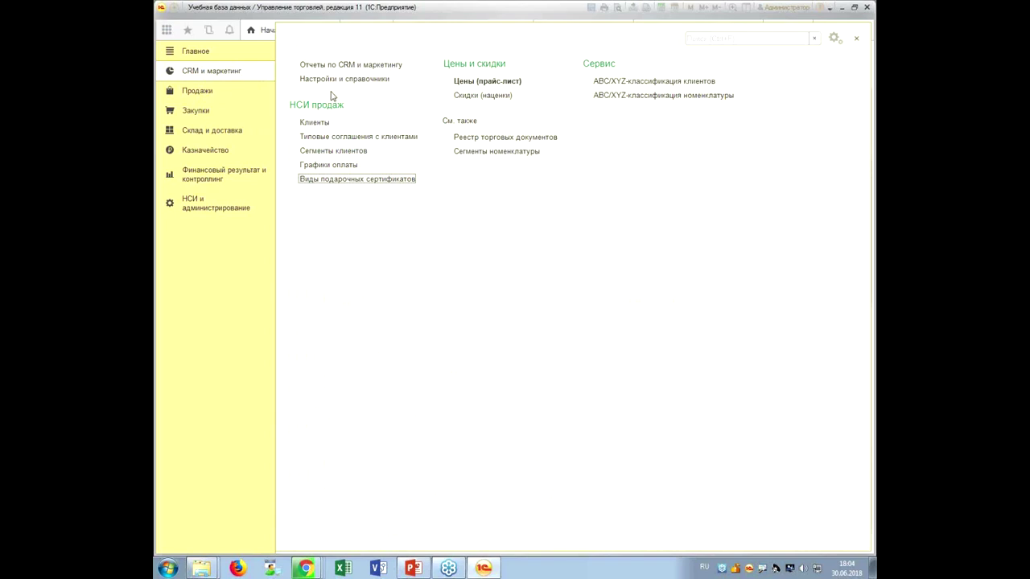
pyautogui.click(345, 80)
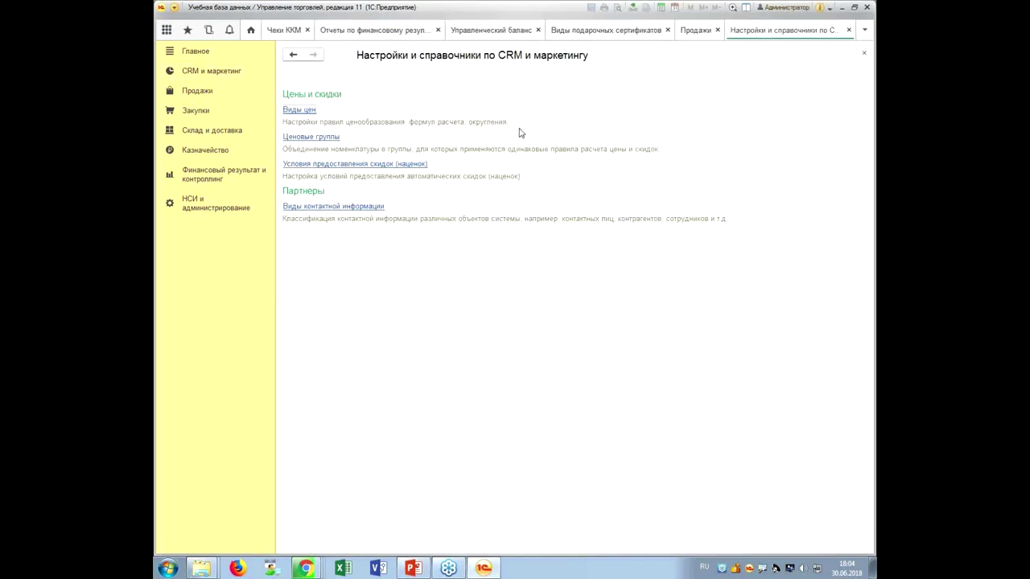
pyautogui.click(359, 164)
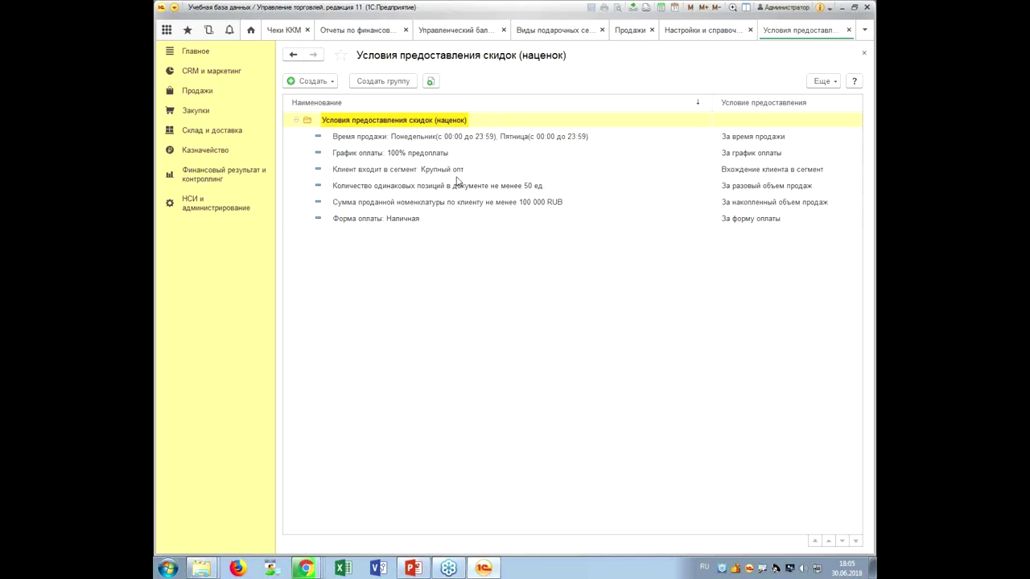
pyautogui.click(367, 225)
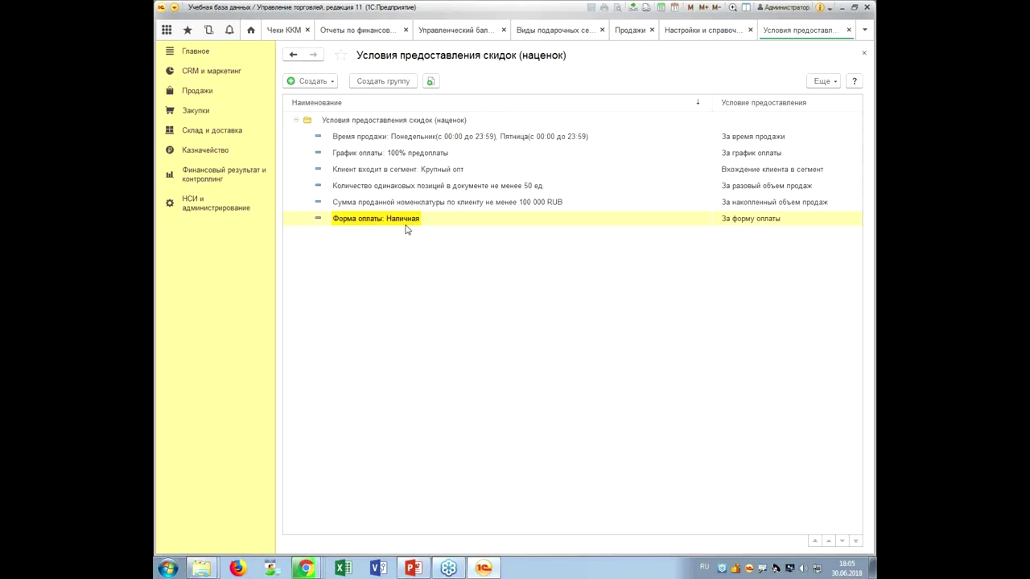
# Start a new discount condition of type За форму оплаты and show the available payment forms
pyautogui.click(313, 82)
pyautogui.click(377, 133)
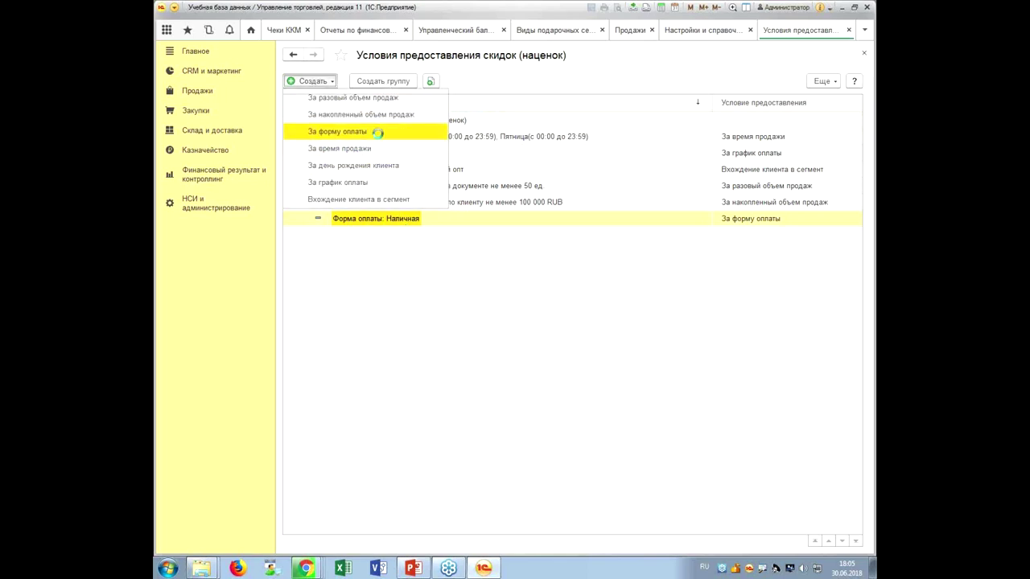
pyautogui.click(599, 302)
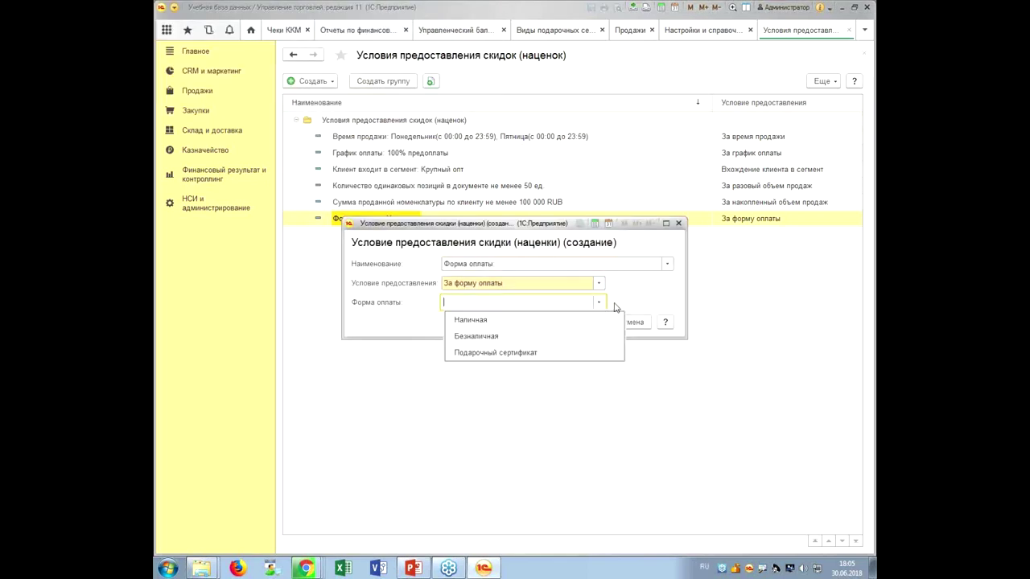